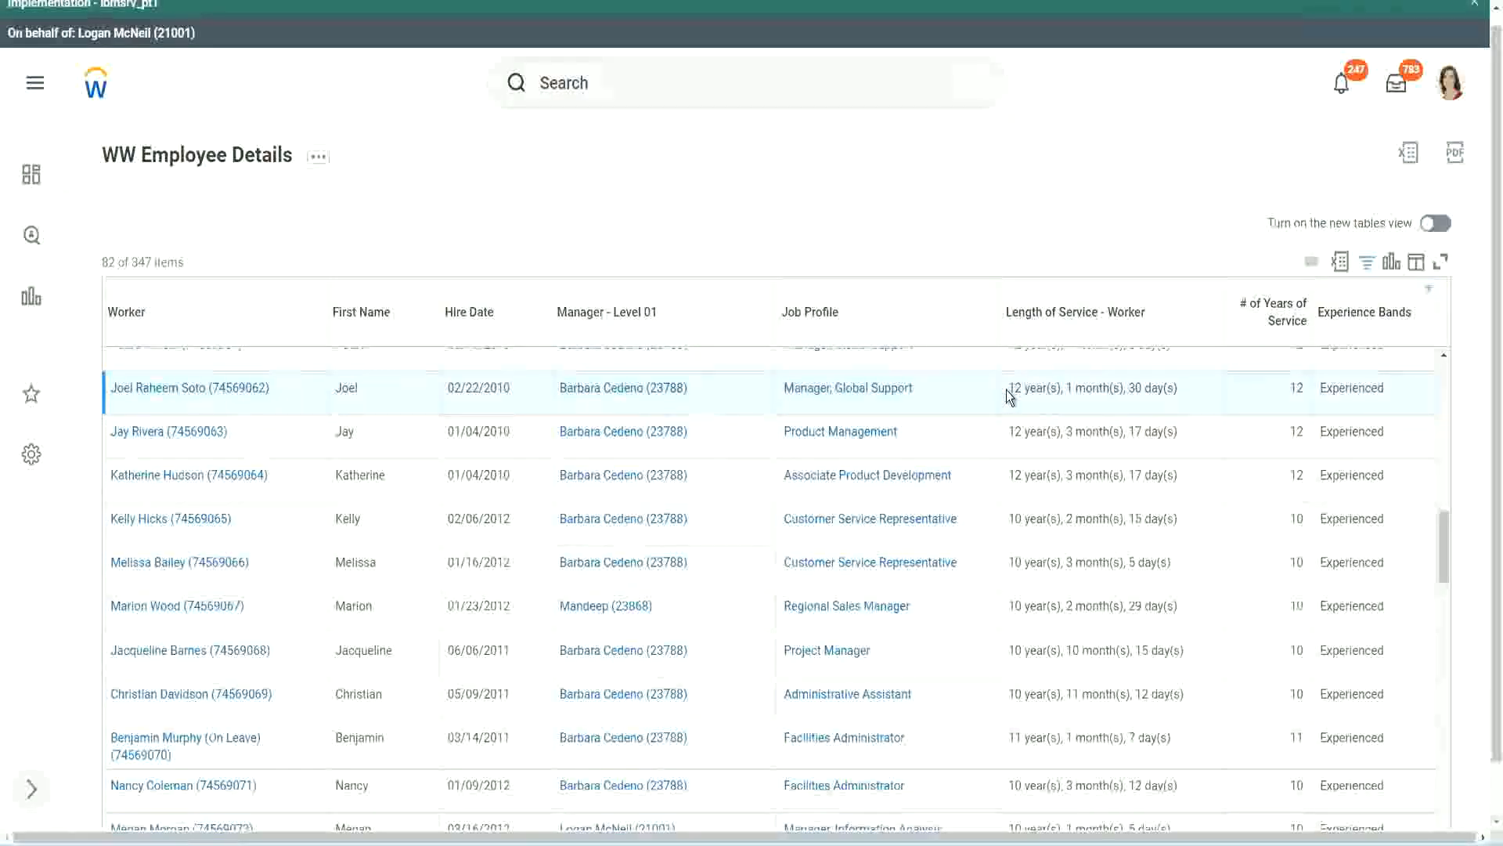
- Compare Length of Service with # of Years of Service for the Manager, Global Support and Administrative Assistant workers
left_click_drag(1008, 390, 1151, 387)
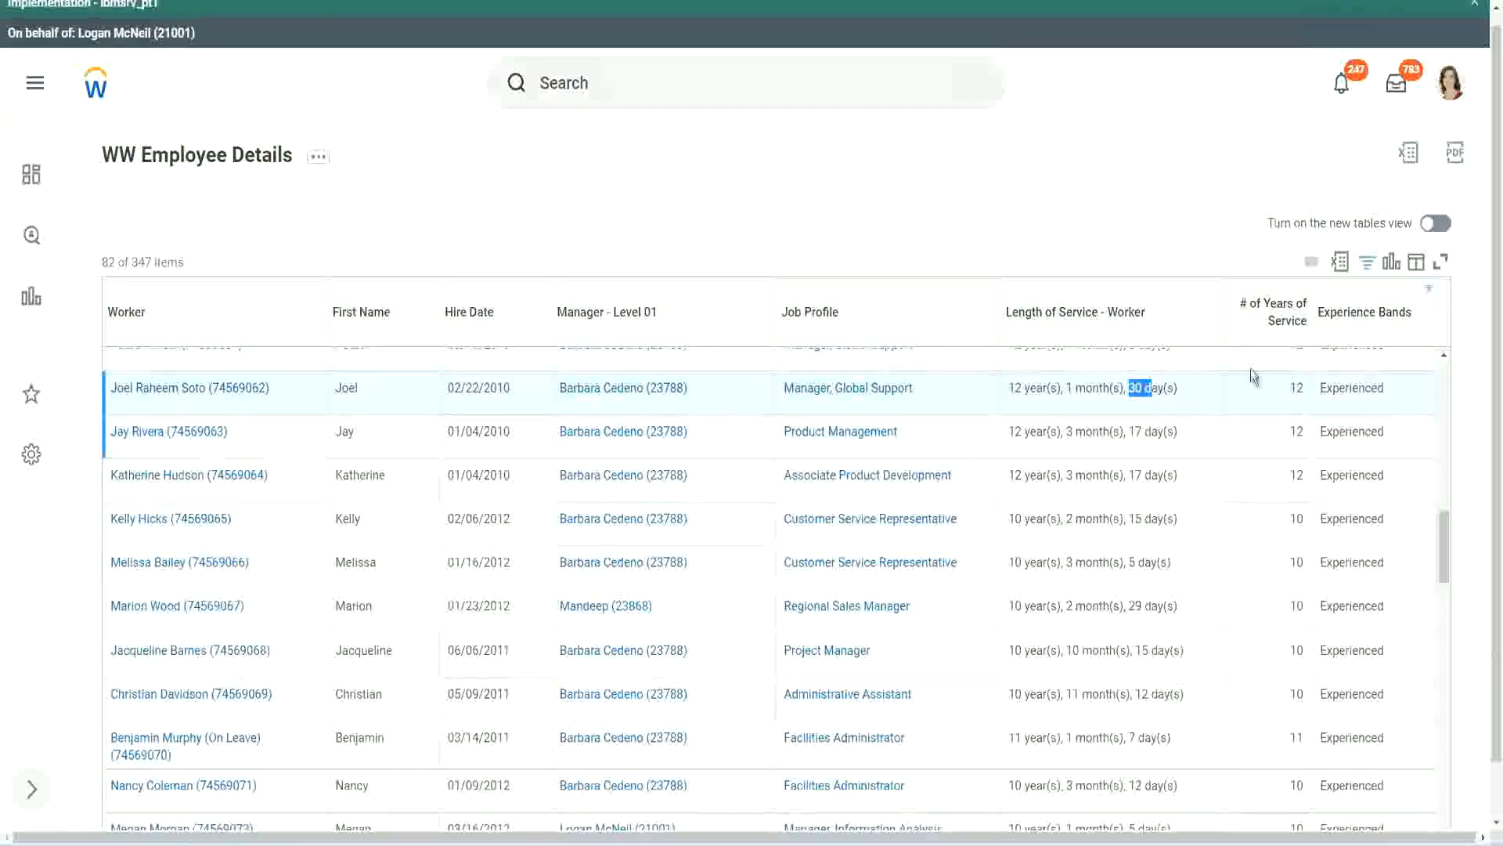
left_click(1257, 403)
double_click(1297, 388)
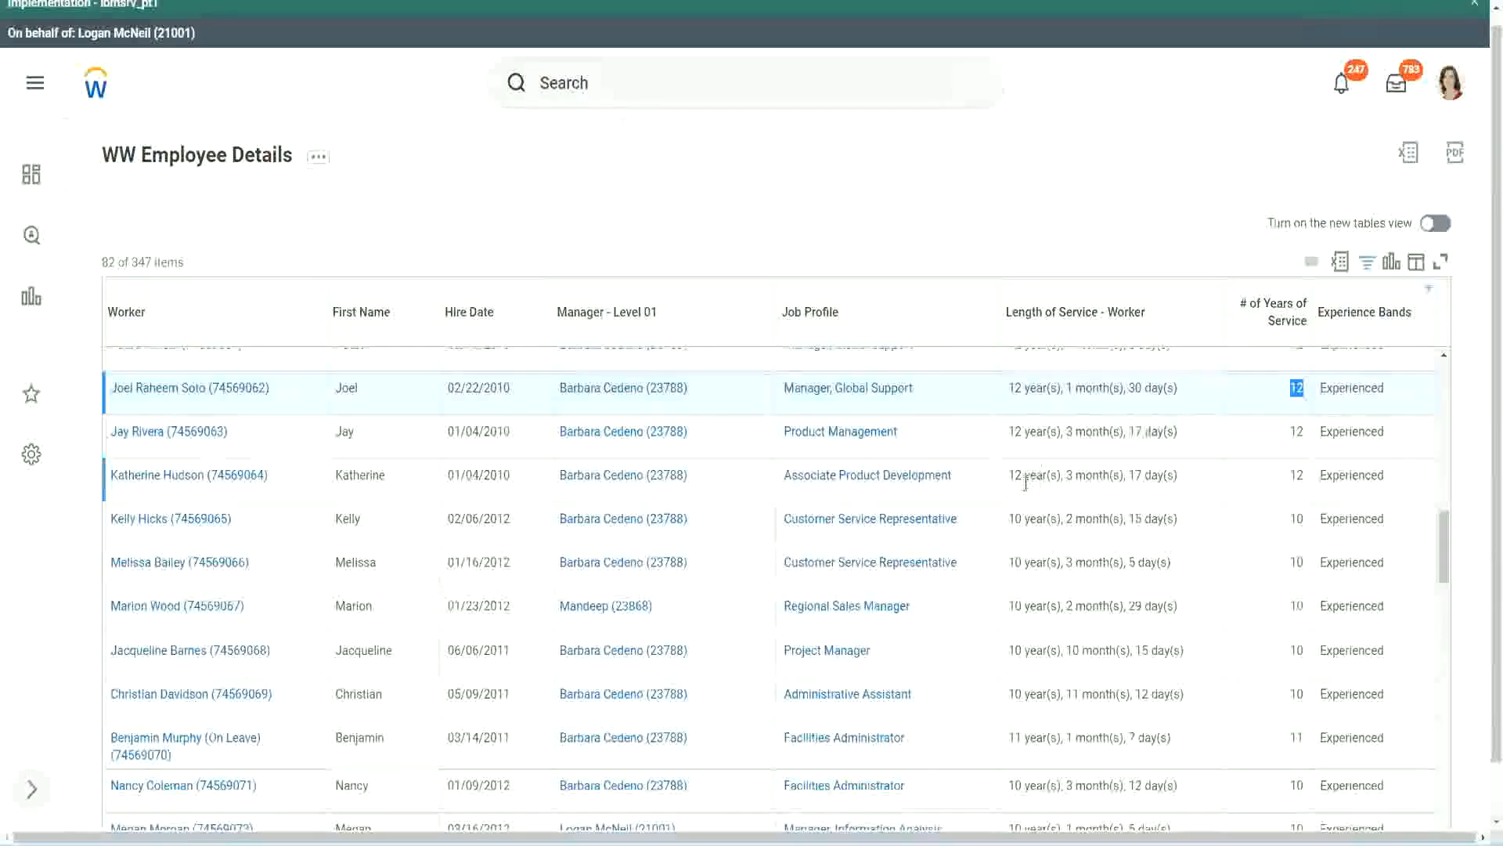
left_click(1031, 695)
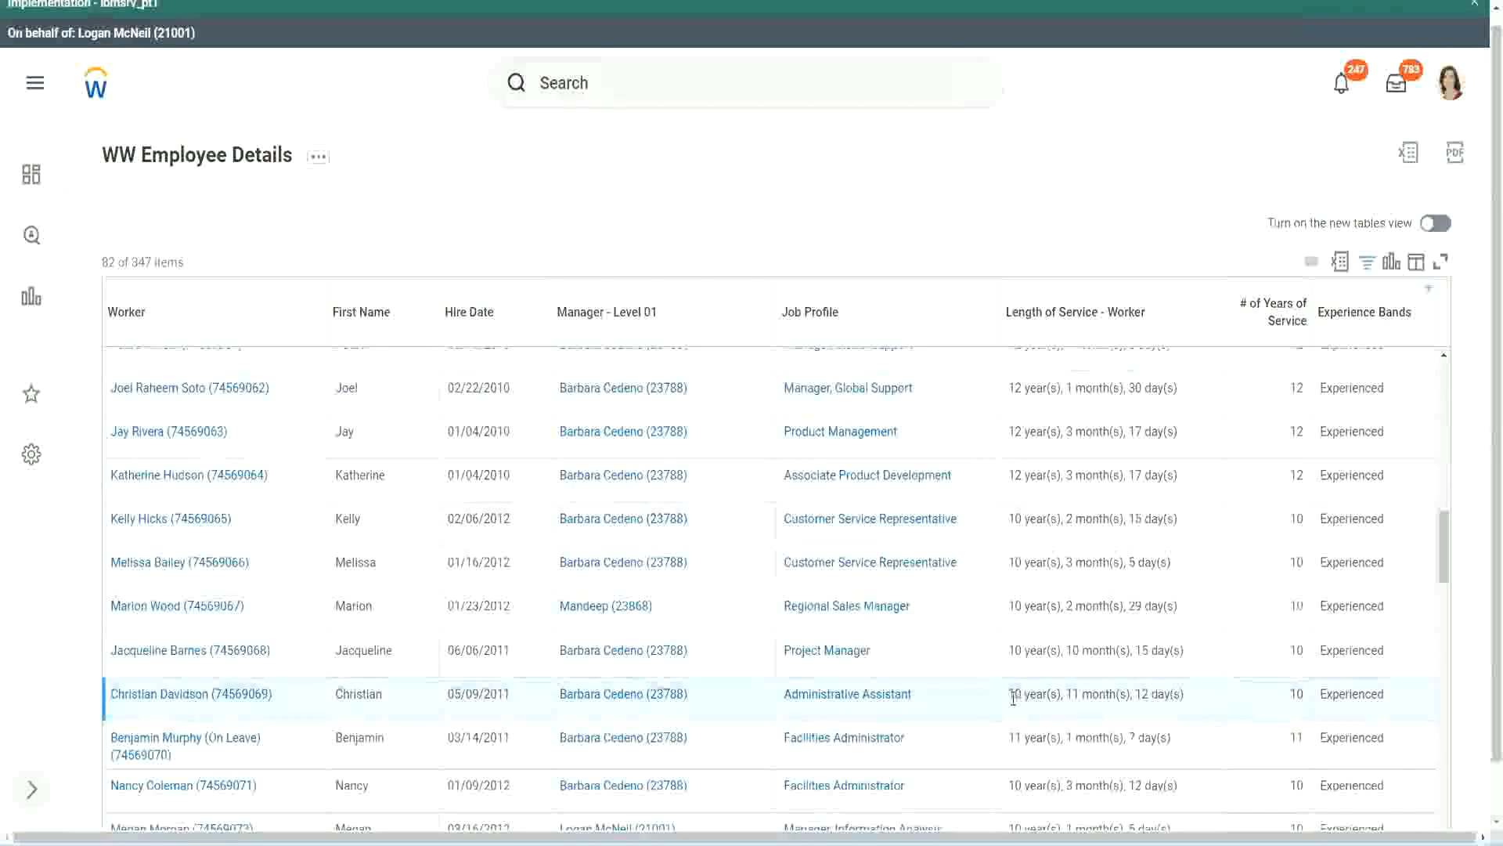
double_click(1081, 692)
left_click_drag(1141, 693, 1149, 693)
left_click(1166, 693)
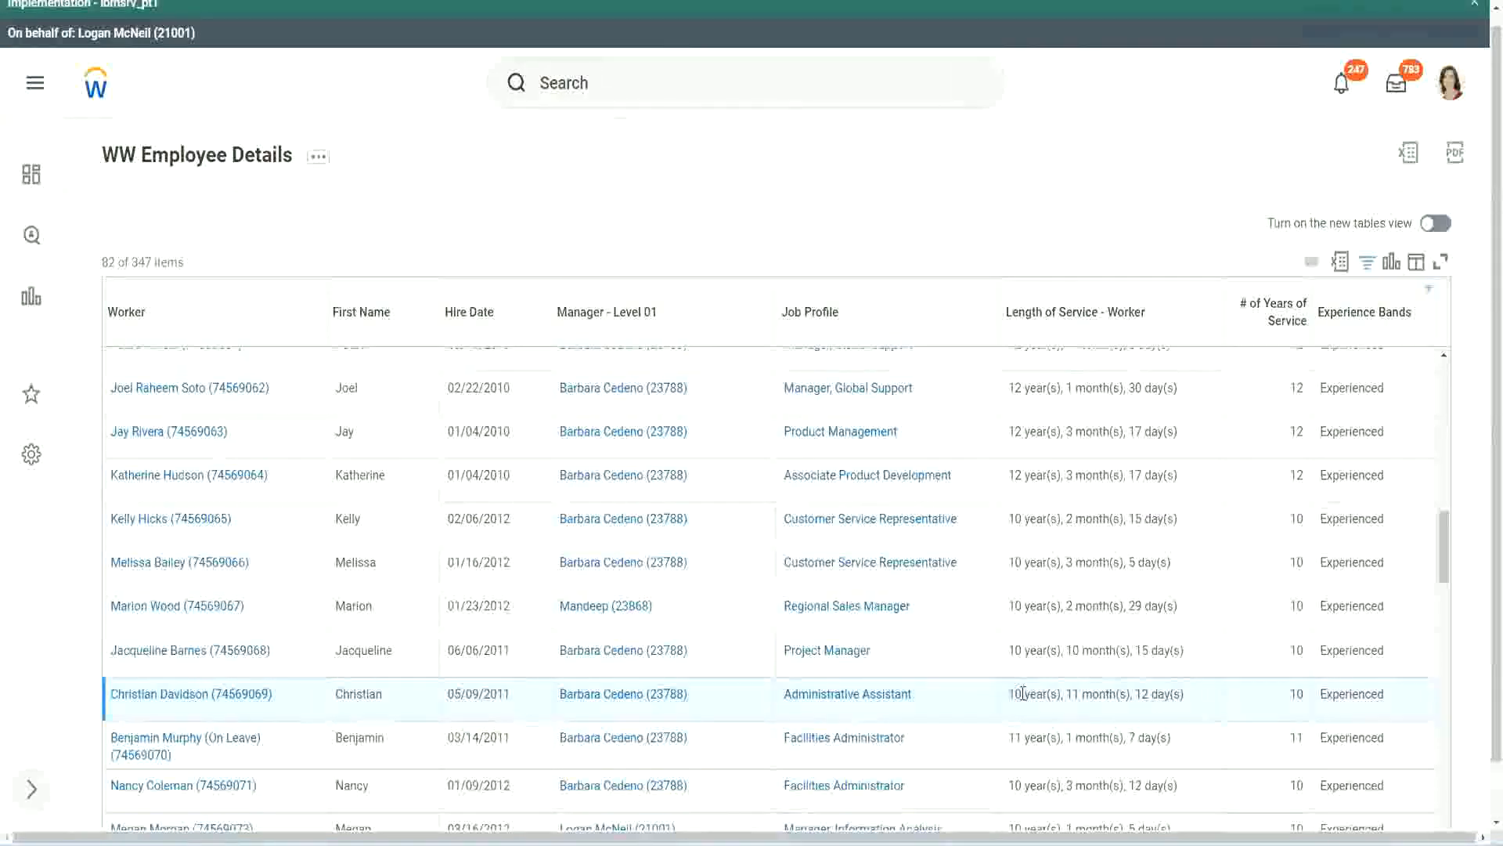
double_click(1296, 694)
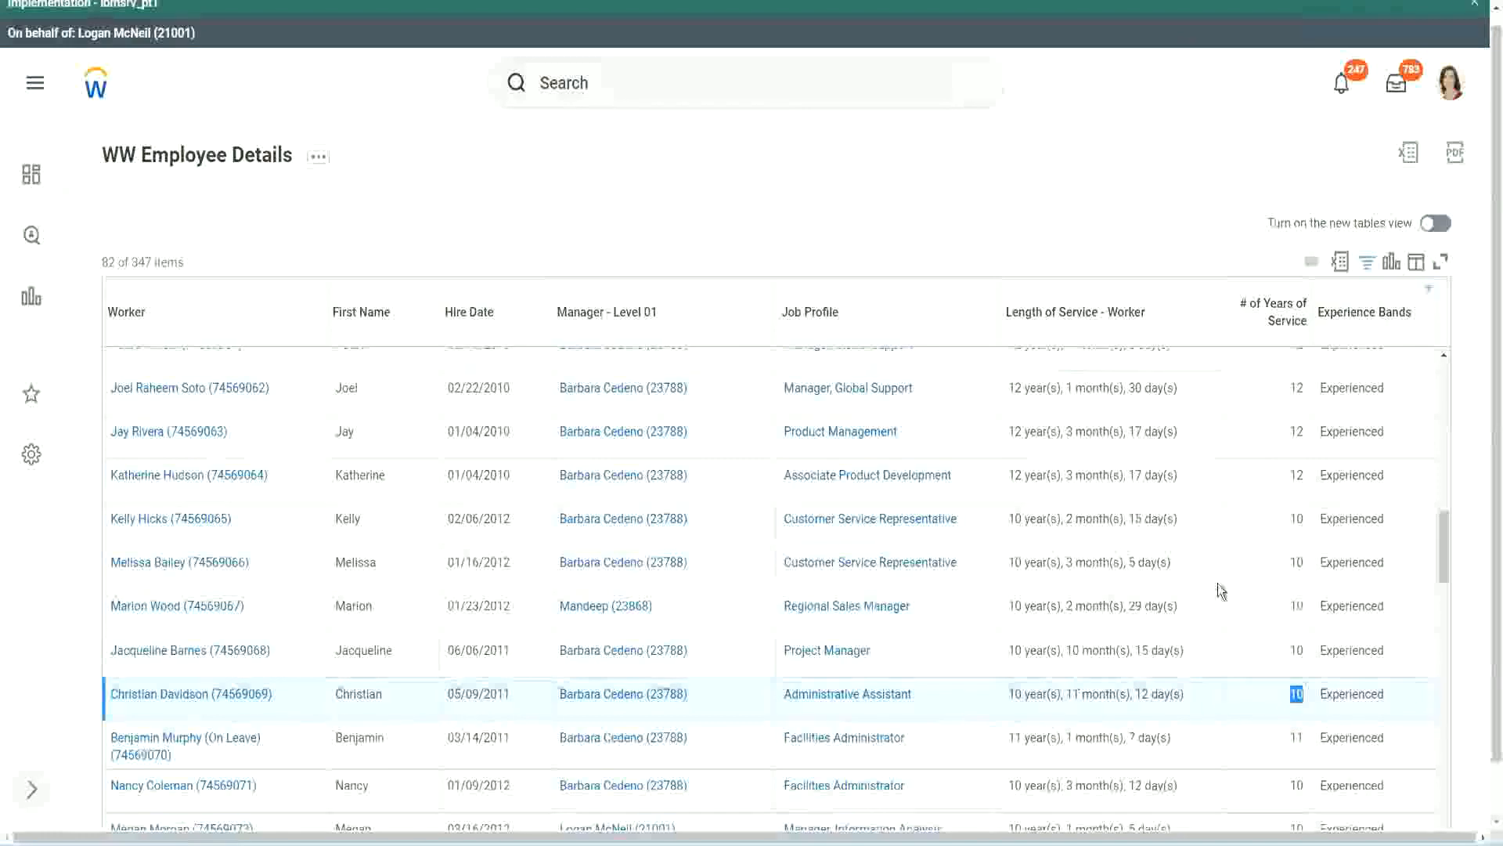
left_click(1296, 497)
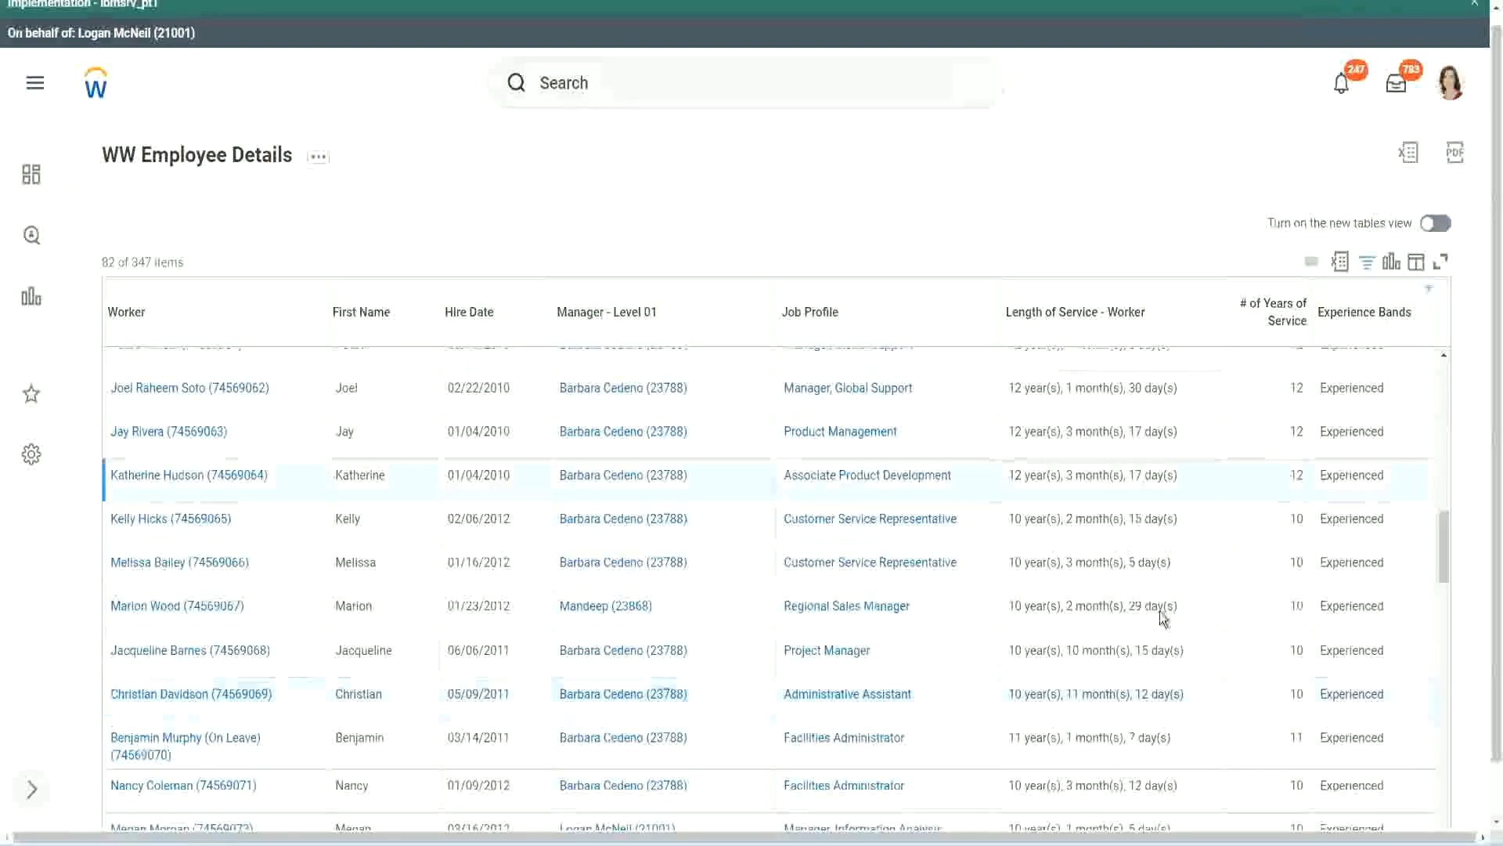
- Examine how the months and days in Length of Service relate to # of Years of Service, including the Project Manager row
double_click(1026, 689)
left_click(1136, 689)
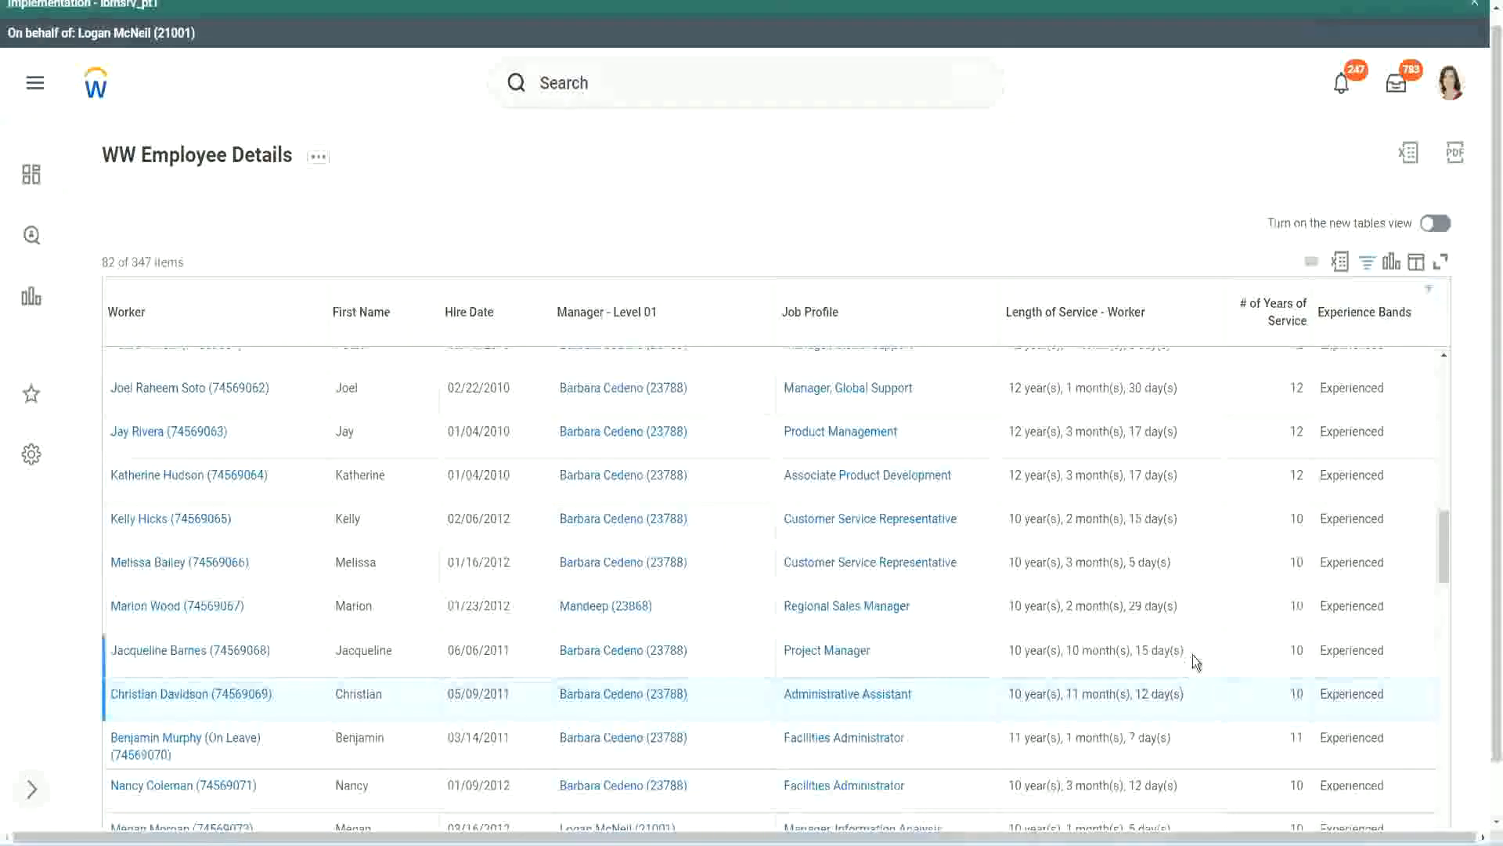
double_click(1299, 388)
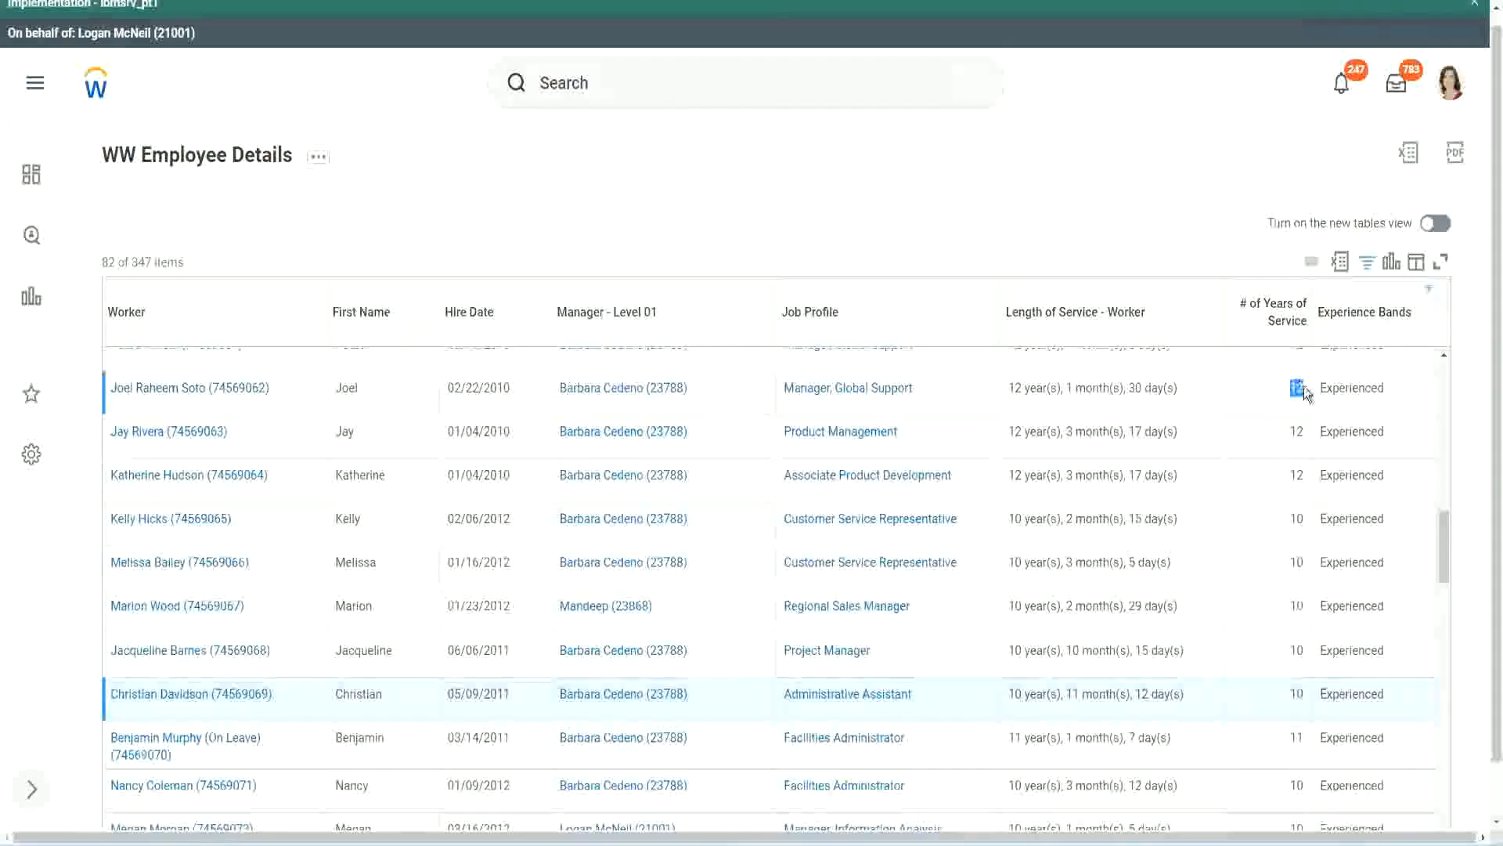
left_click_drag(1008, 389, 1197, 381)
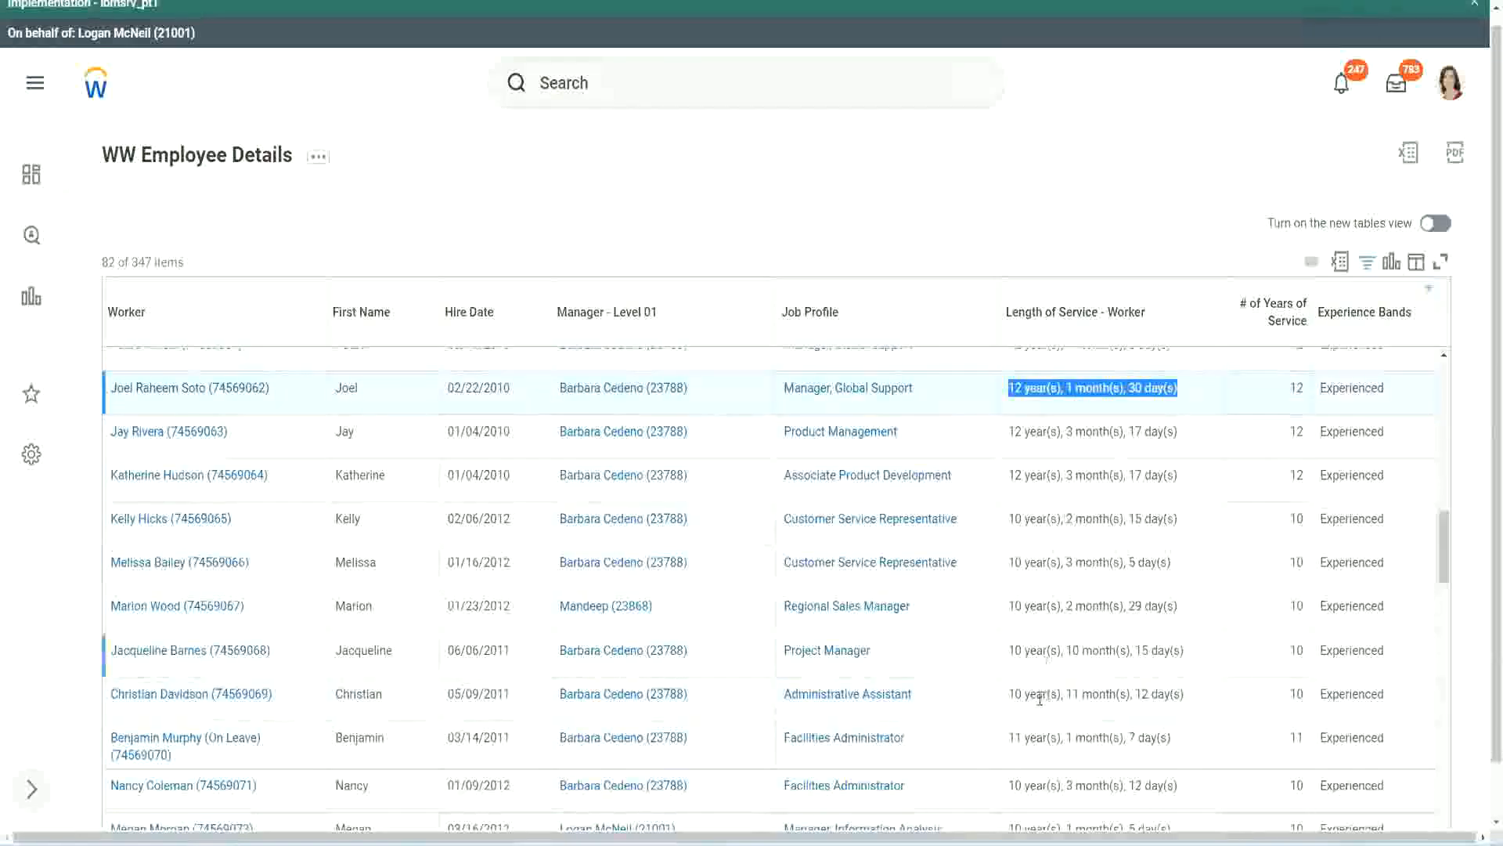
left_click(1167, 694)
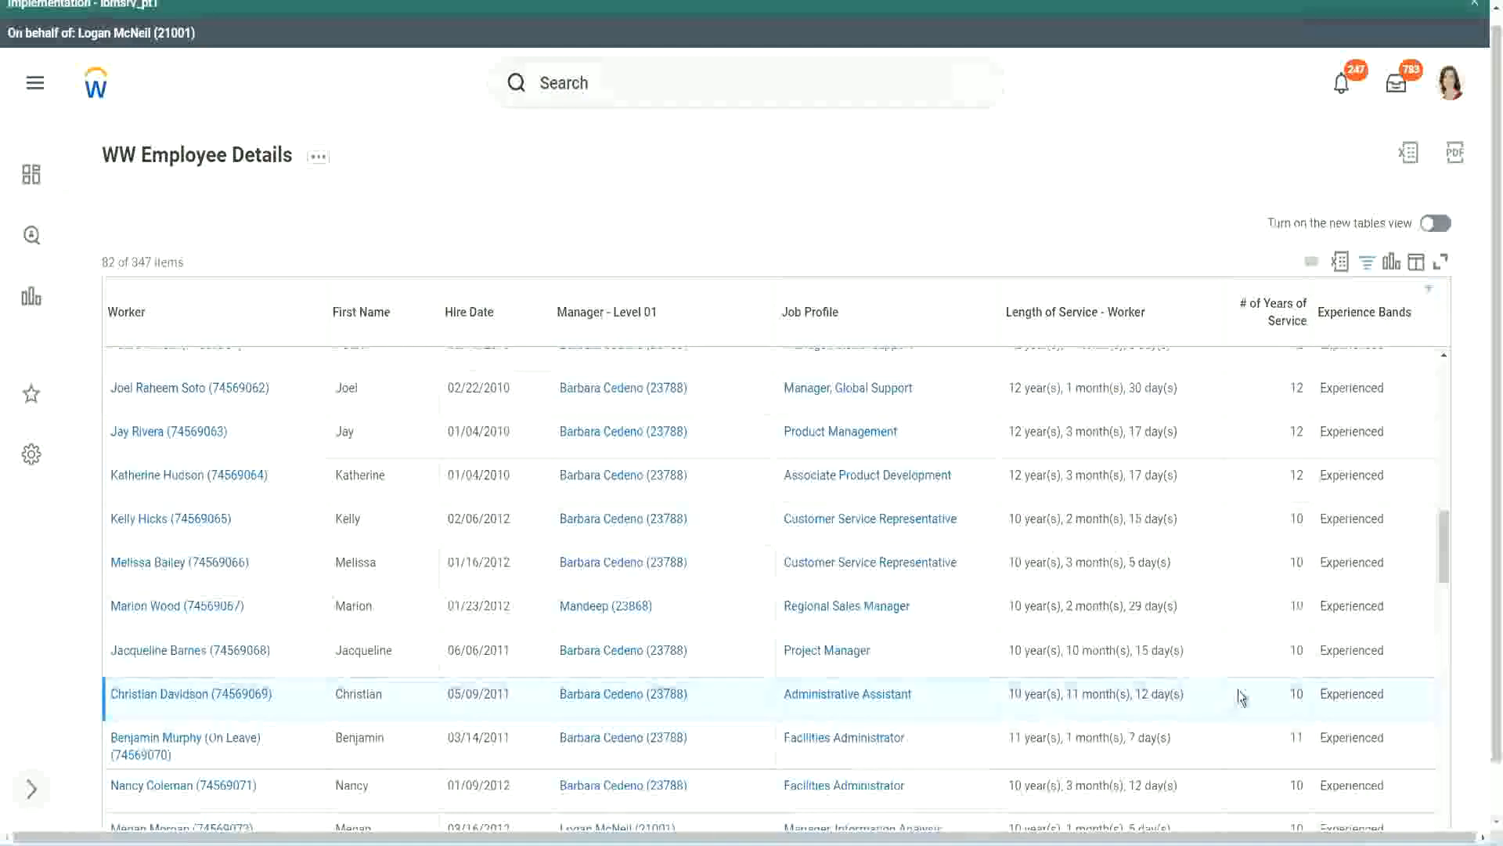
double_click(1294, 693)
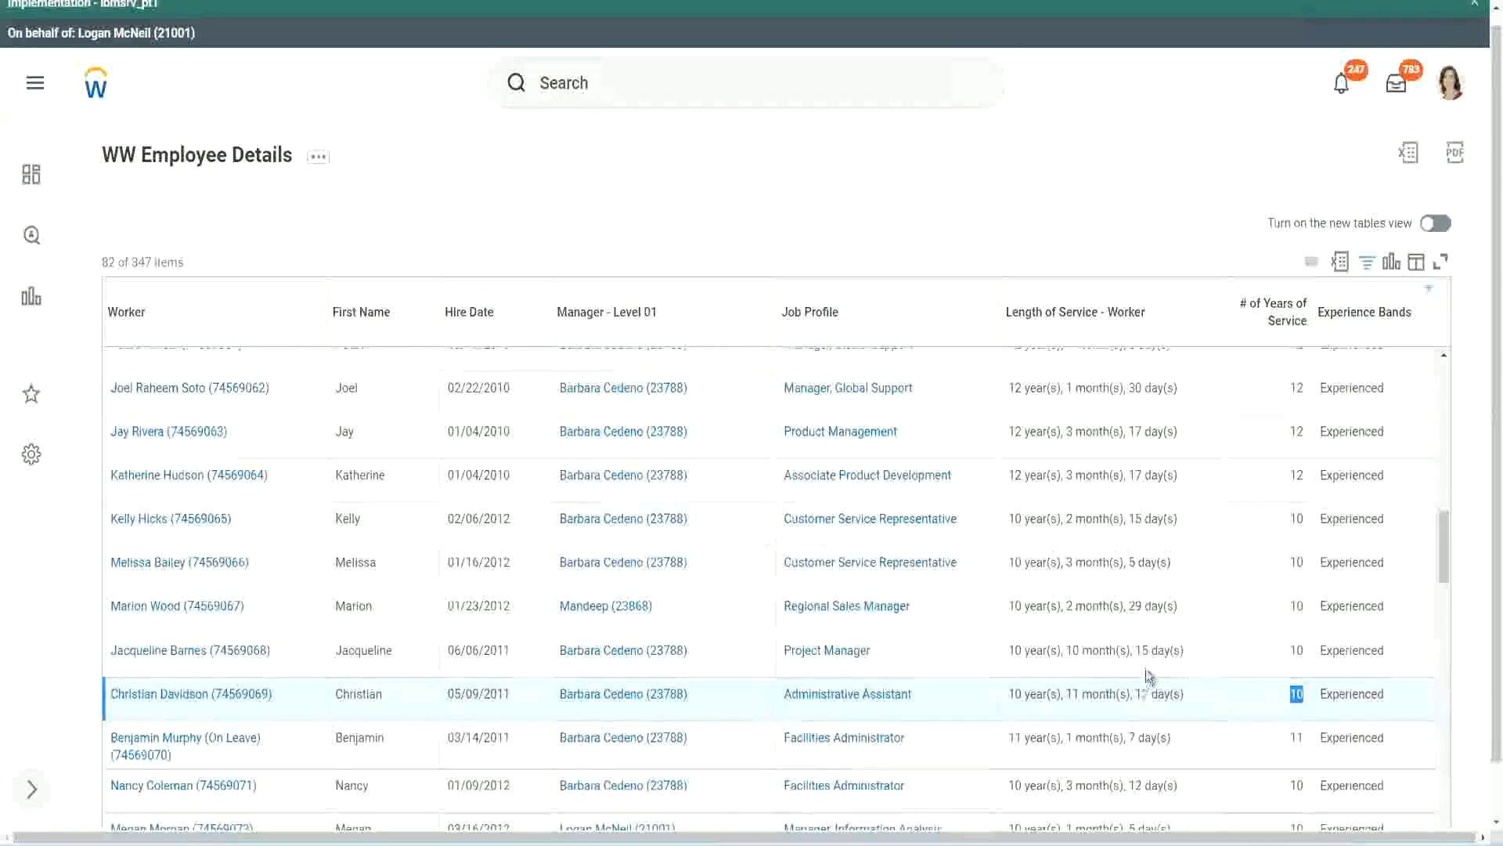
left_click(1242, 699)
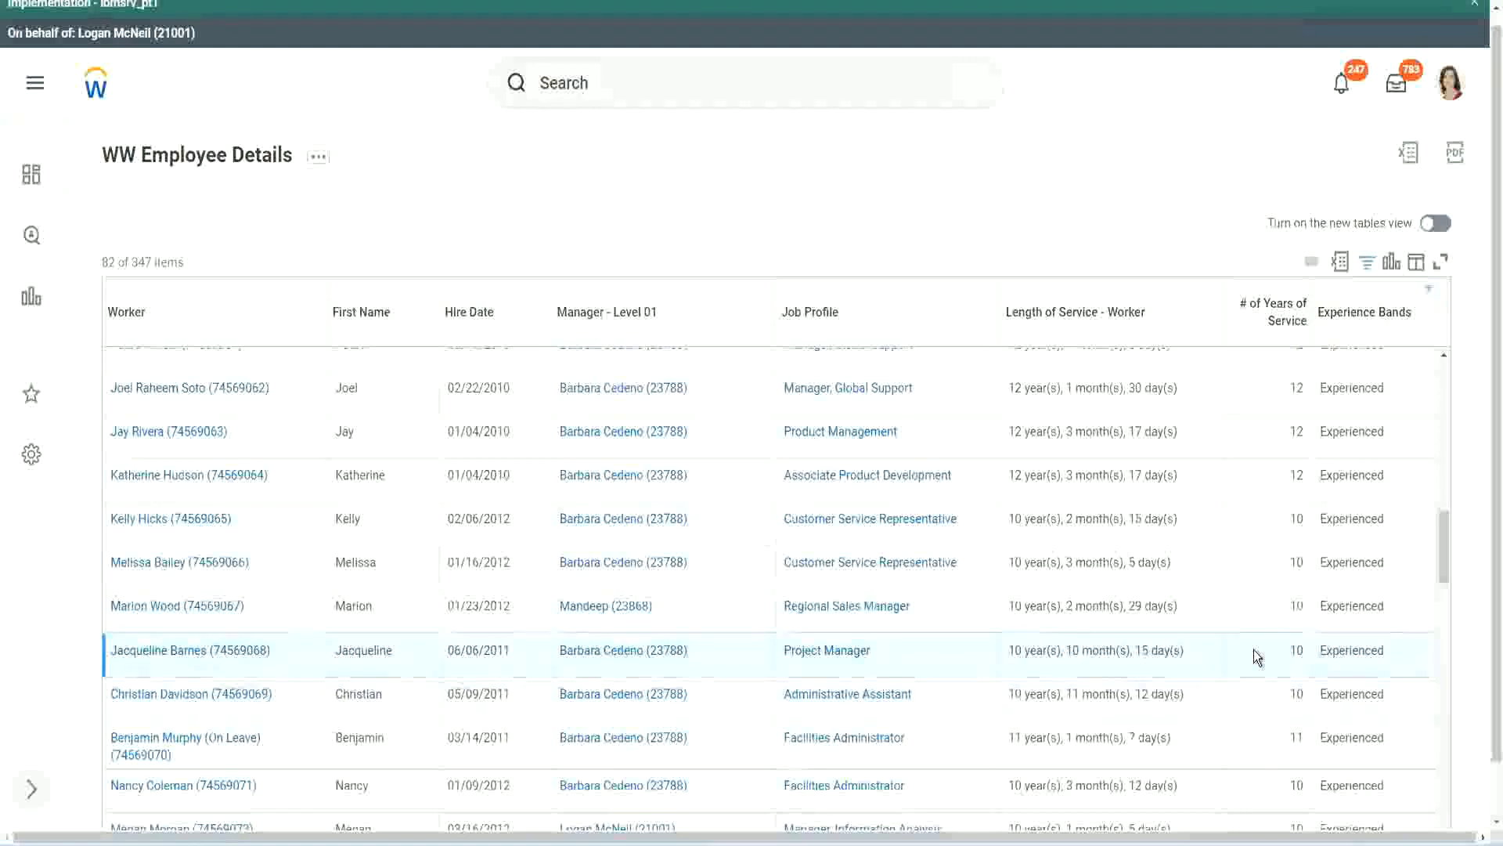
double_click(1298, 649)
left_click(1296, 649)
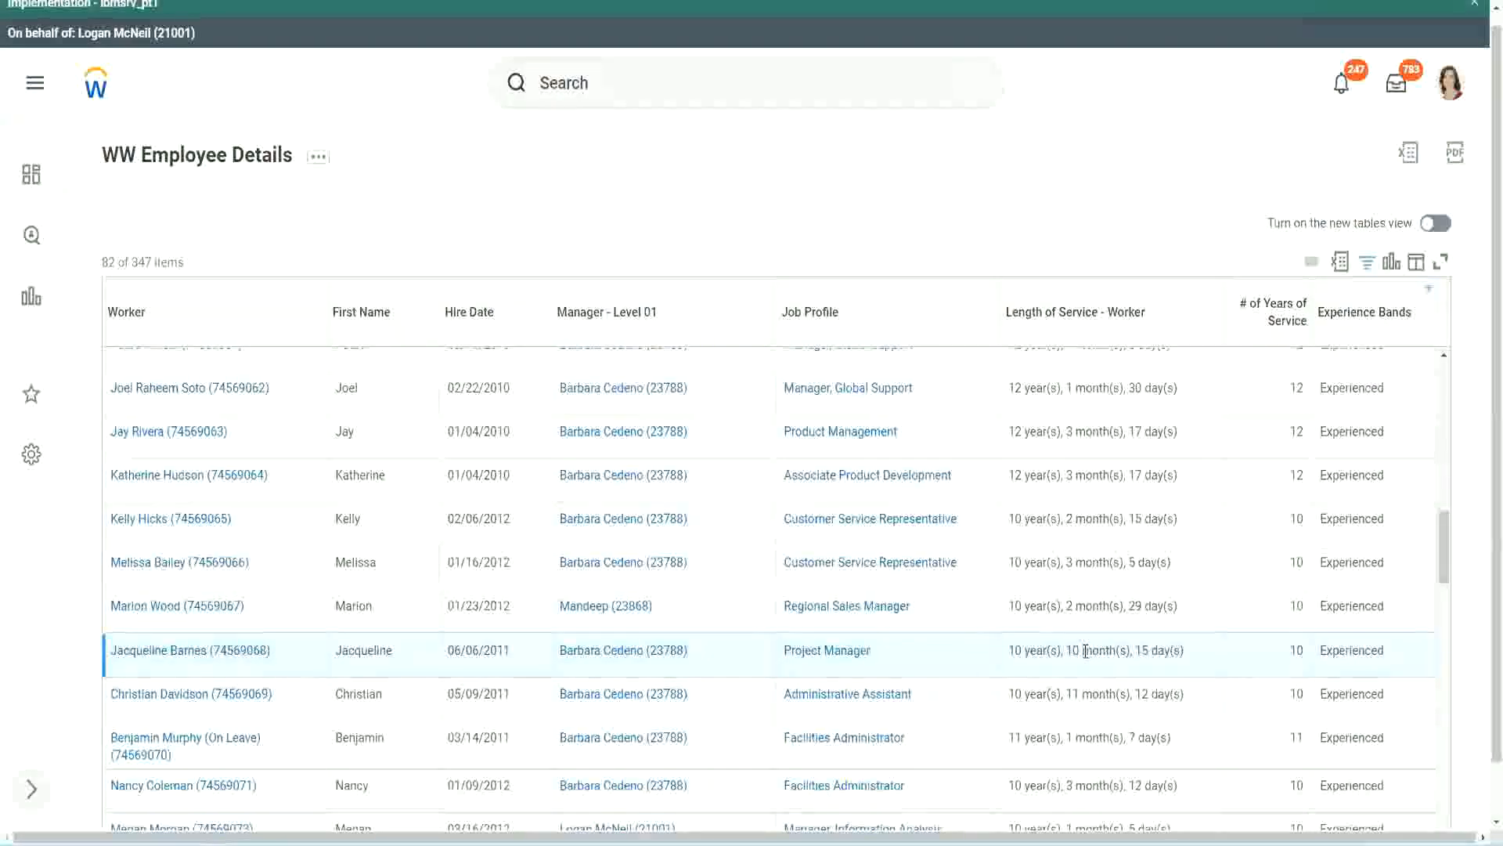
left_click_drag(1086, 652, 1066, 652)
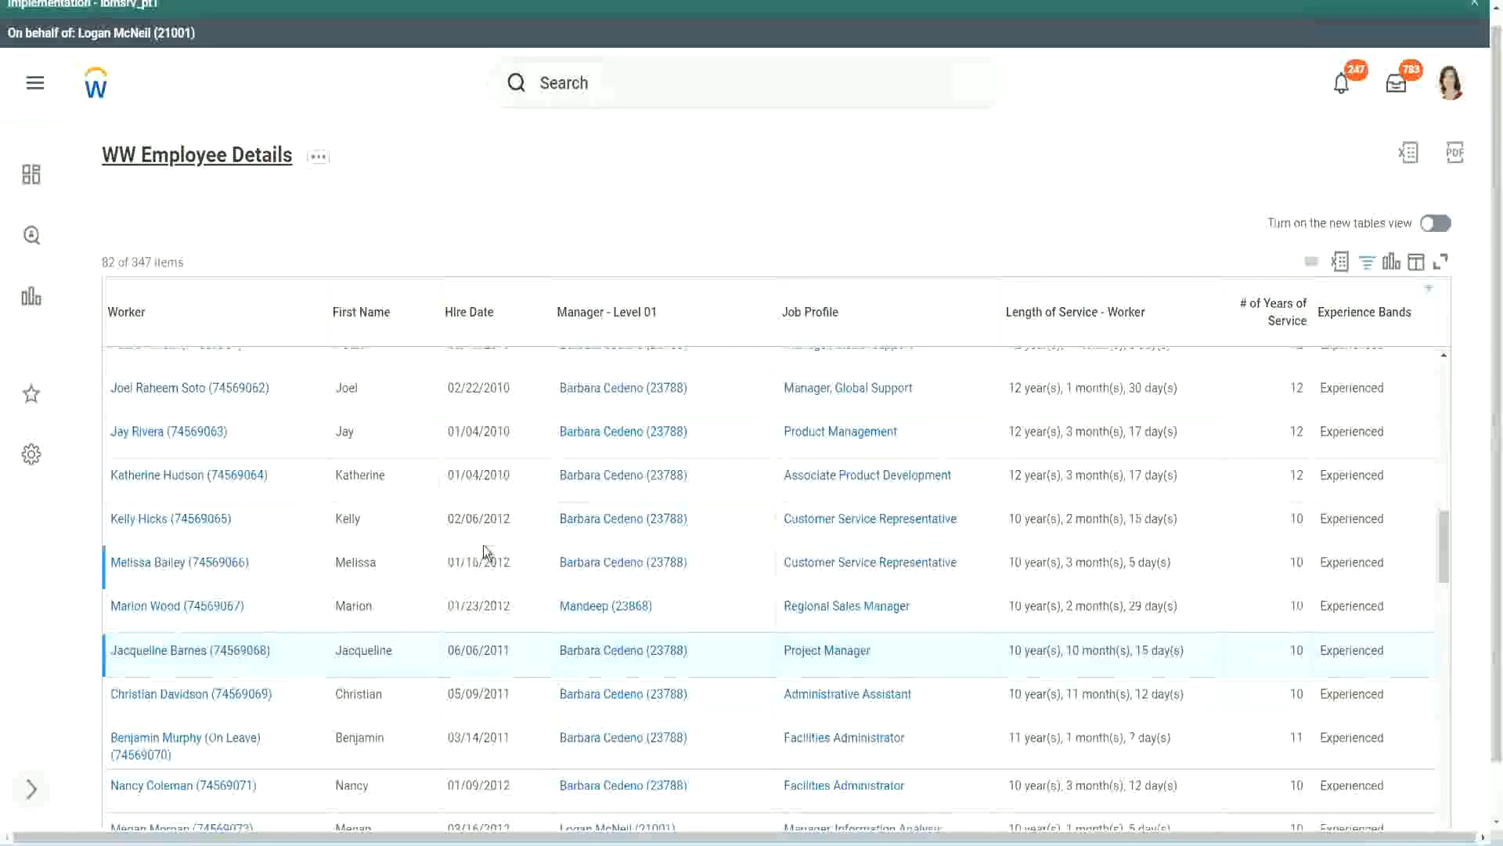
- Open the calculated field behind the Experience Bands column in a new tab and dismiss the Implementation banner
scroll(490, 546, "down", 5)
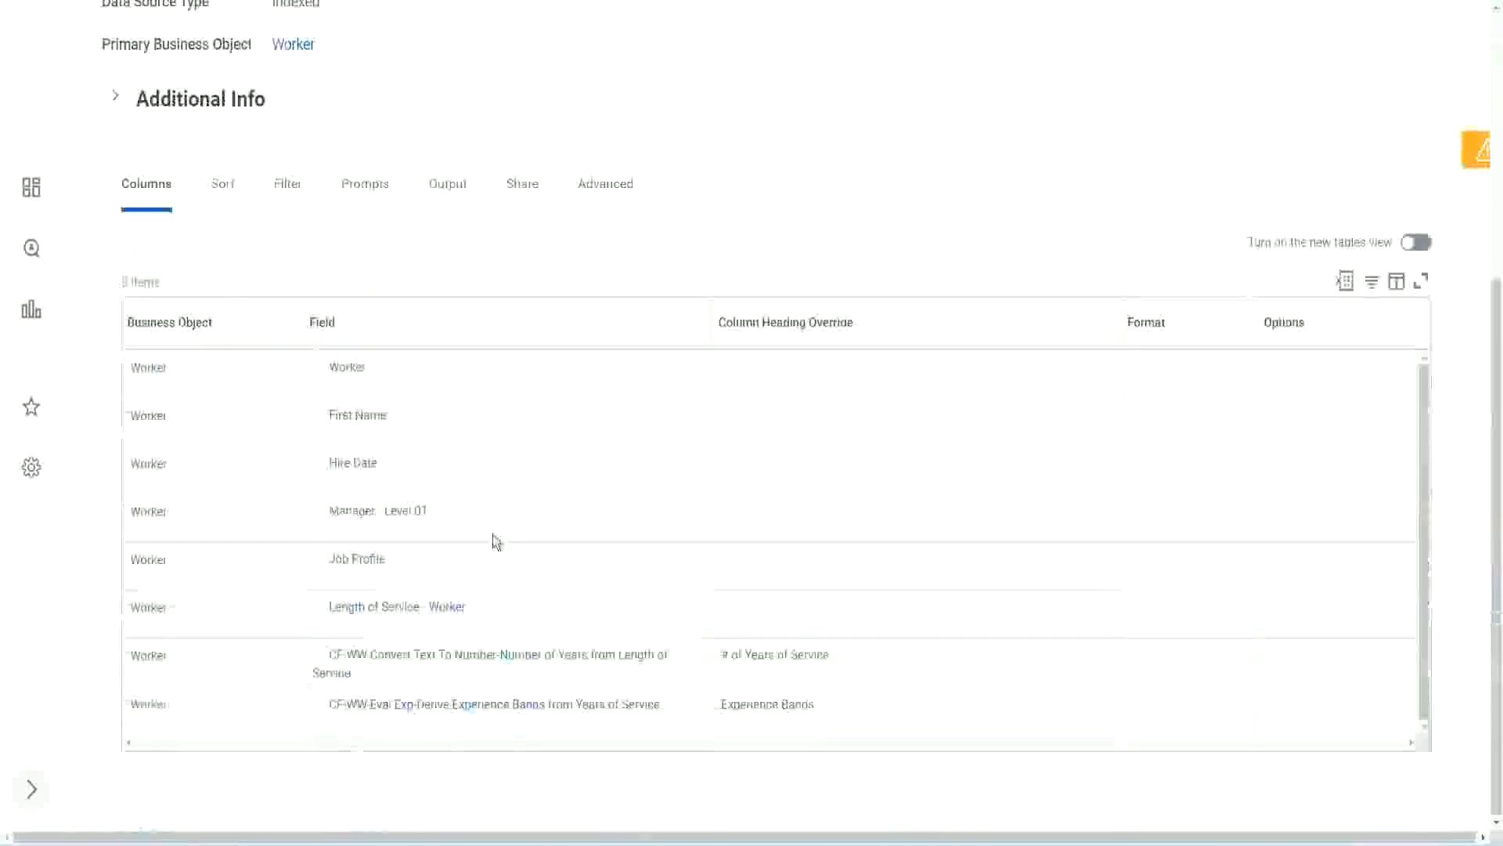
right_click(408, 712)
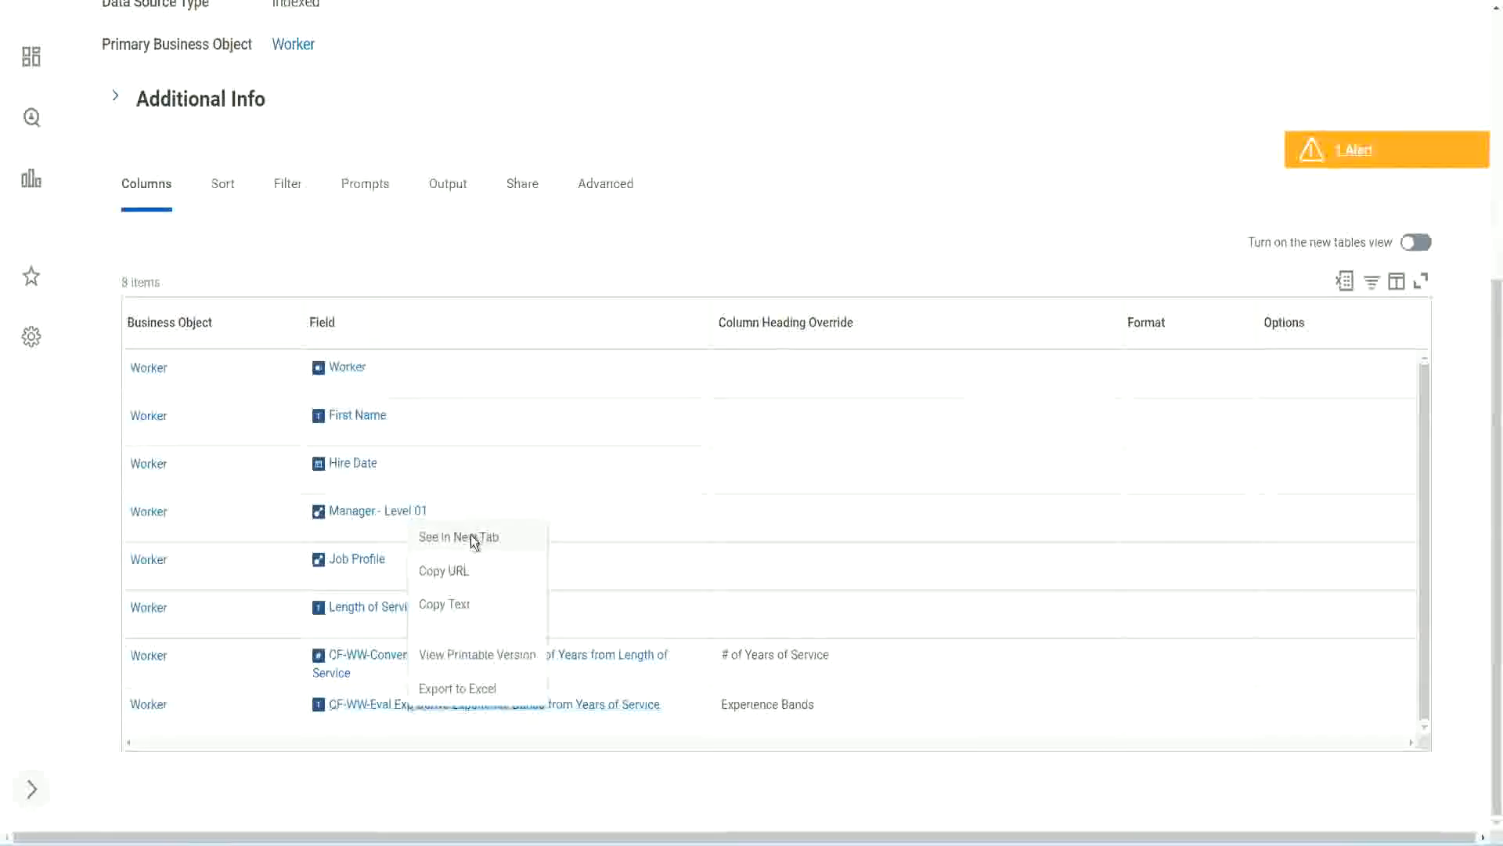
left_click(472, 537)
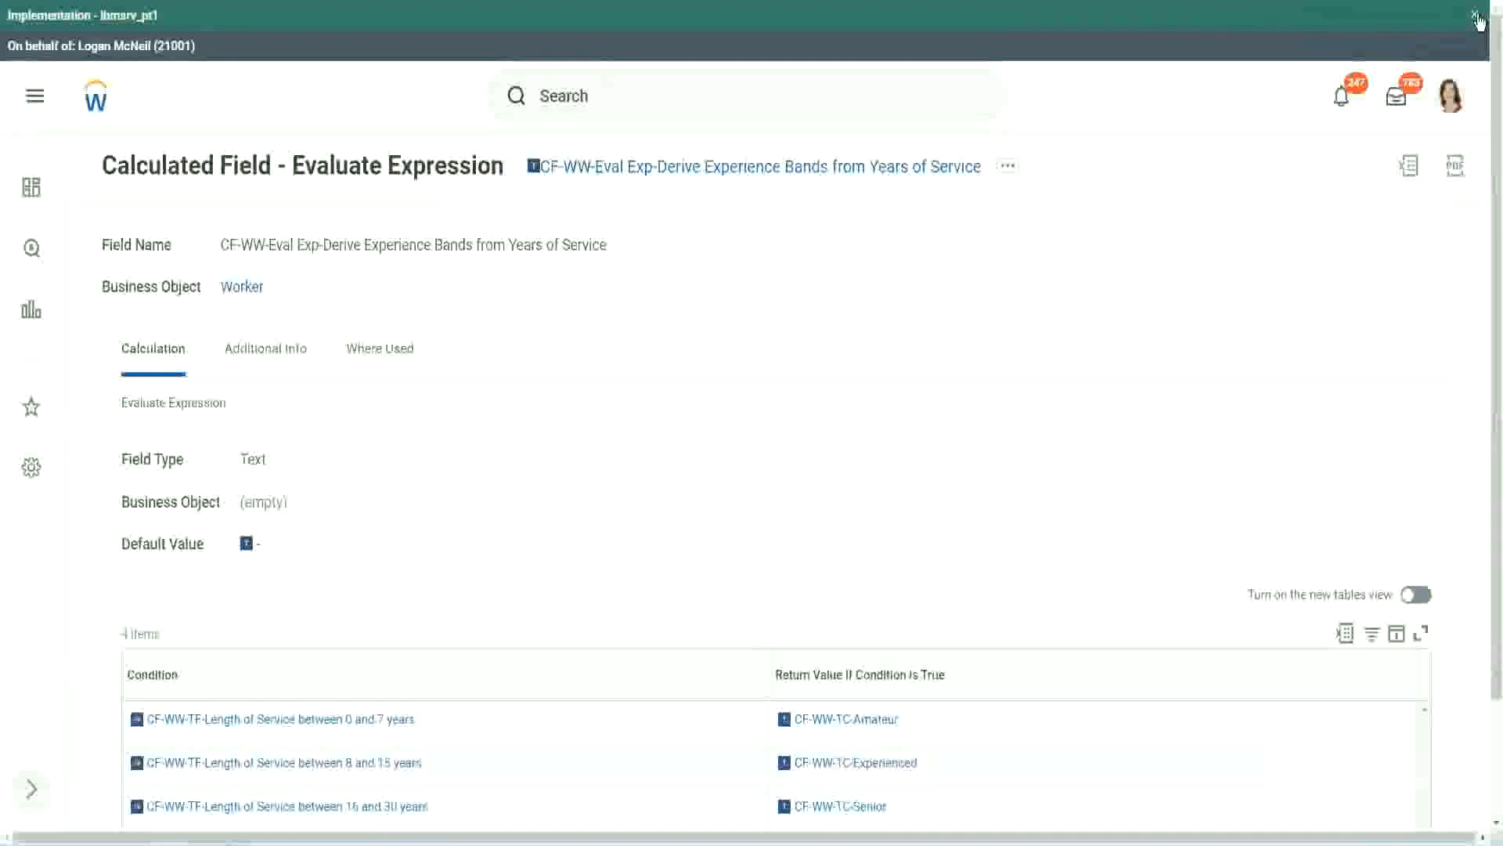
left_click(1476, 18)
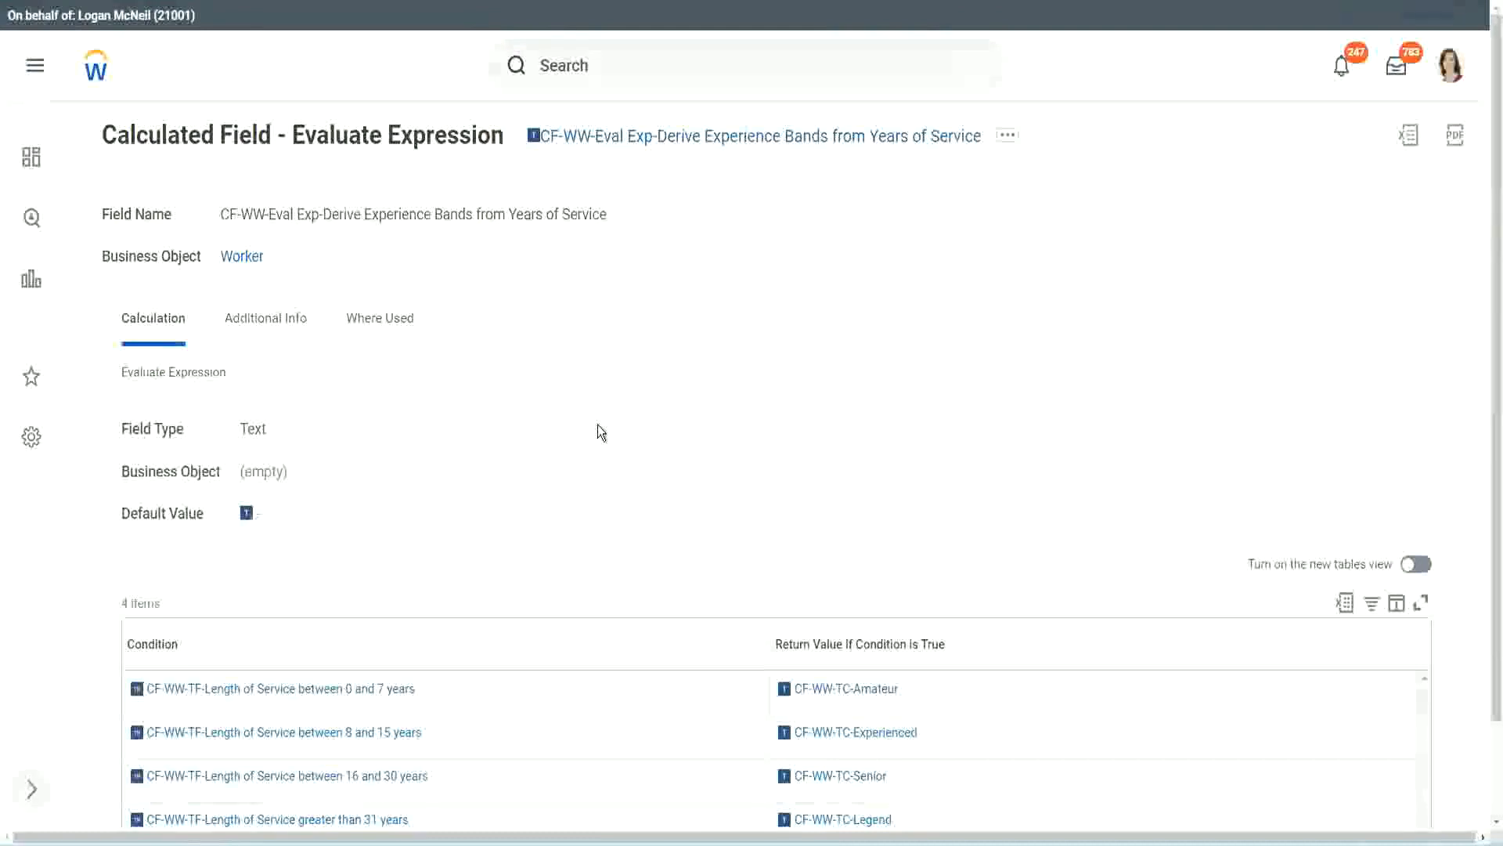
- Copy the name of the calculated field CF-WW-Eval Exp-Derive Experience Bands from Years of Service
scroll(601, 445, "down", 1)
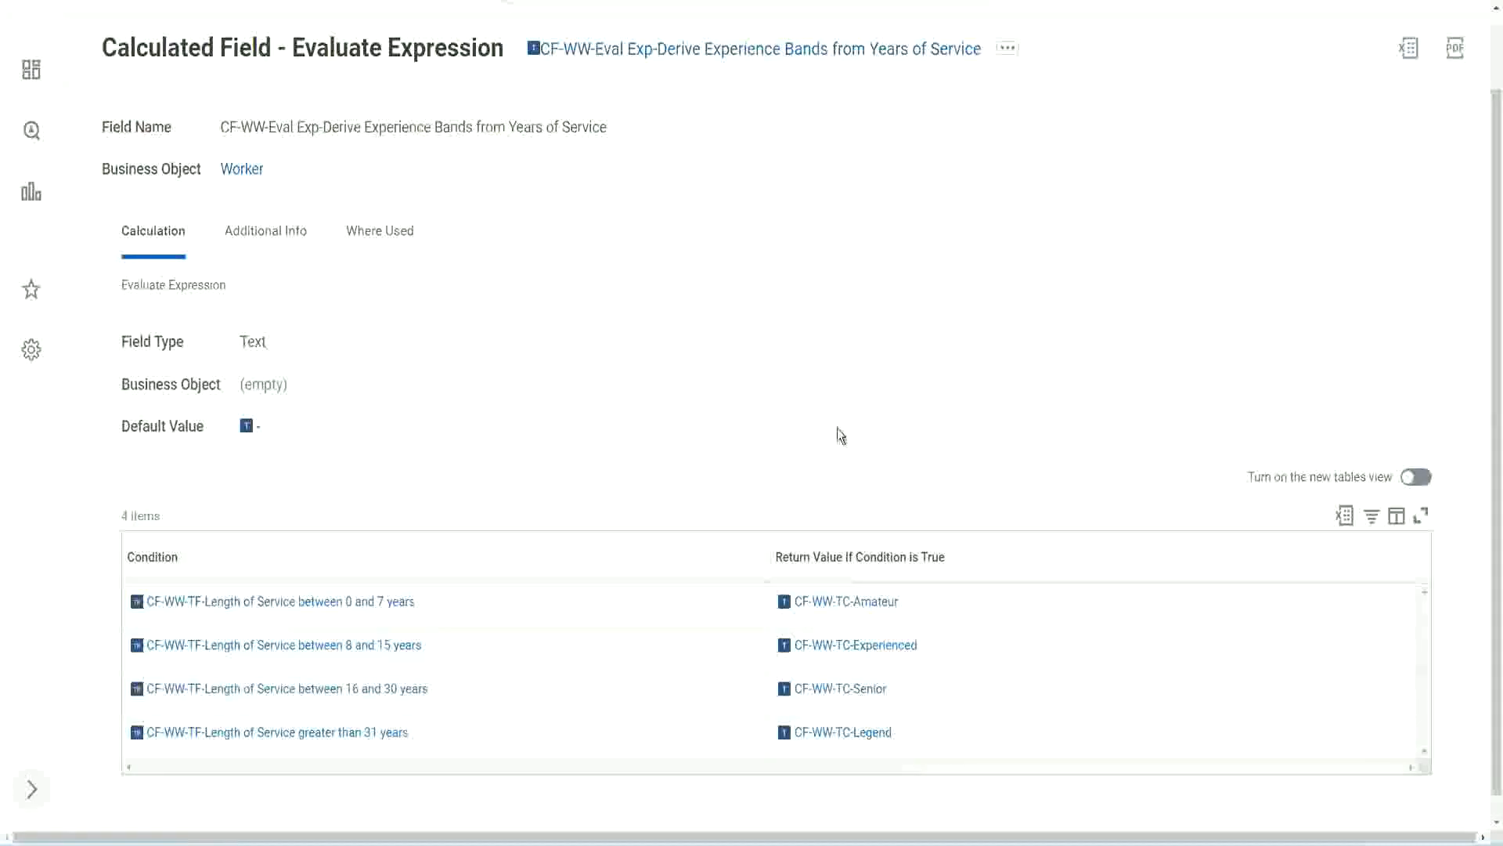
left_click(681, 552)
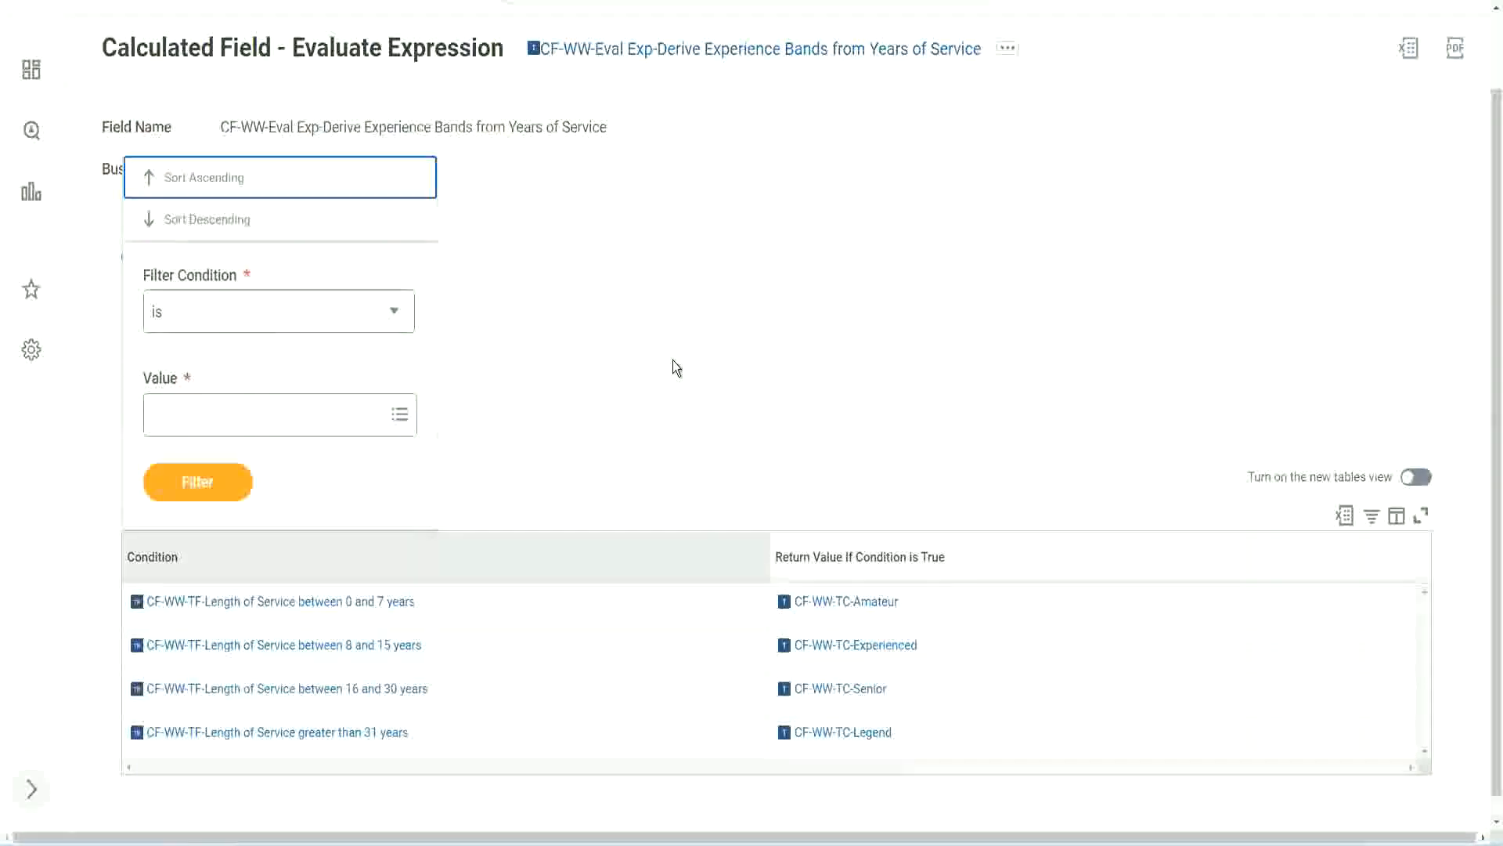
left_click(671, 365)
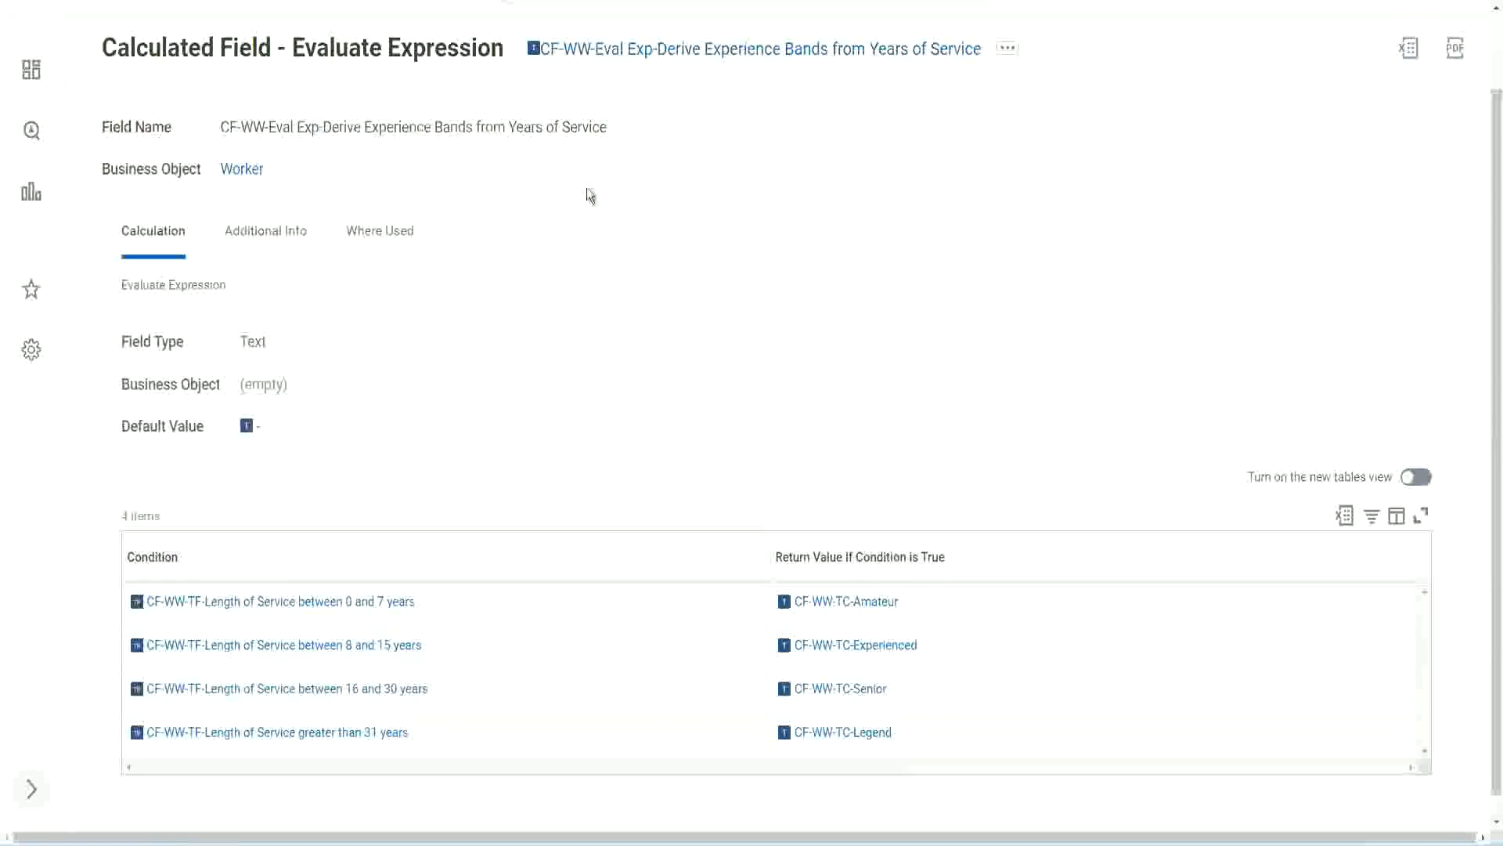
right_click(662, 55)
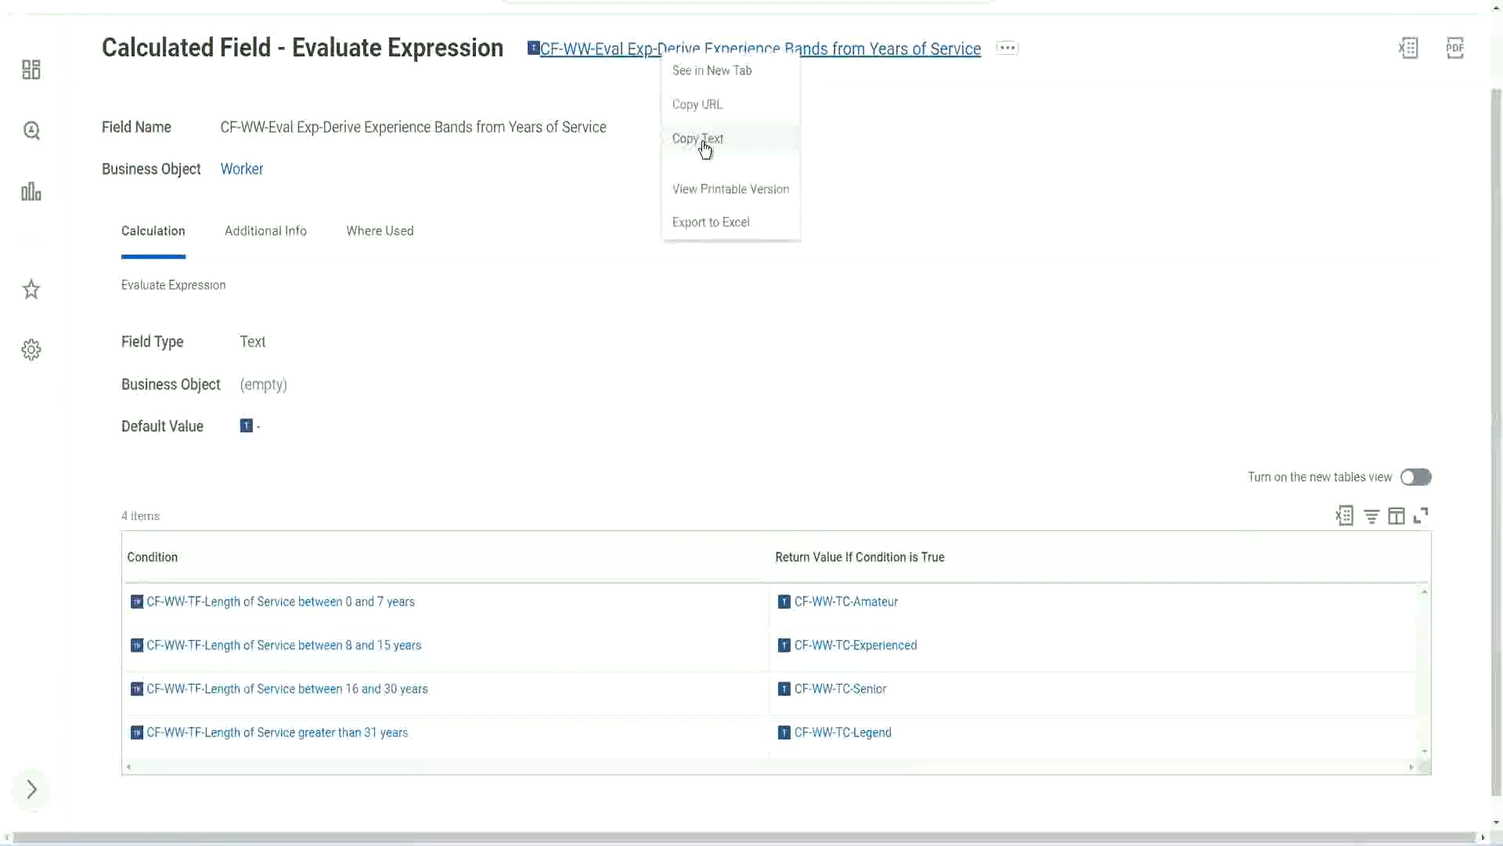
left_click(705, 148)
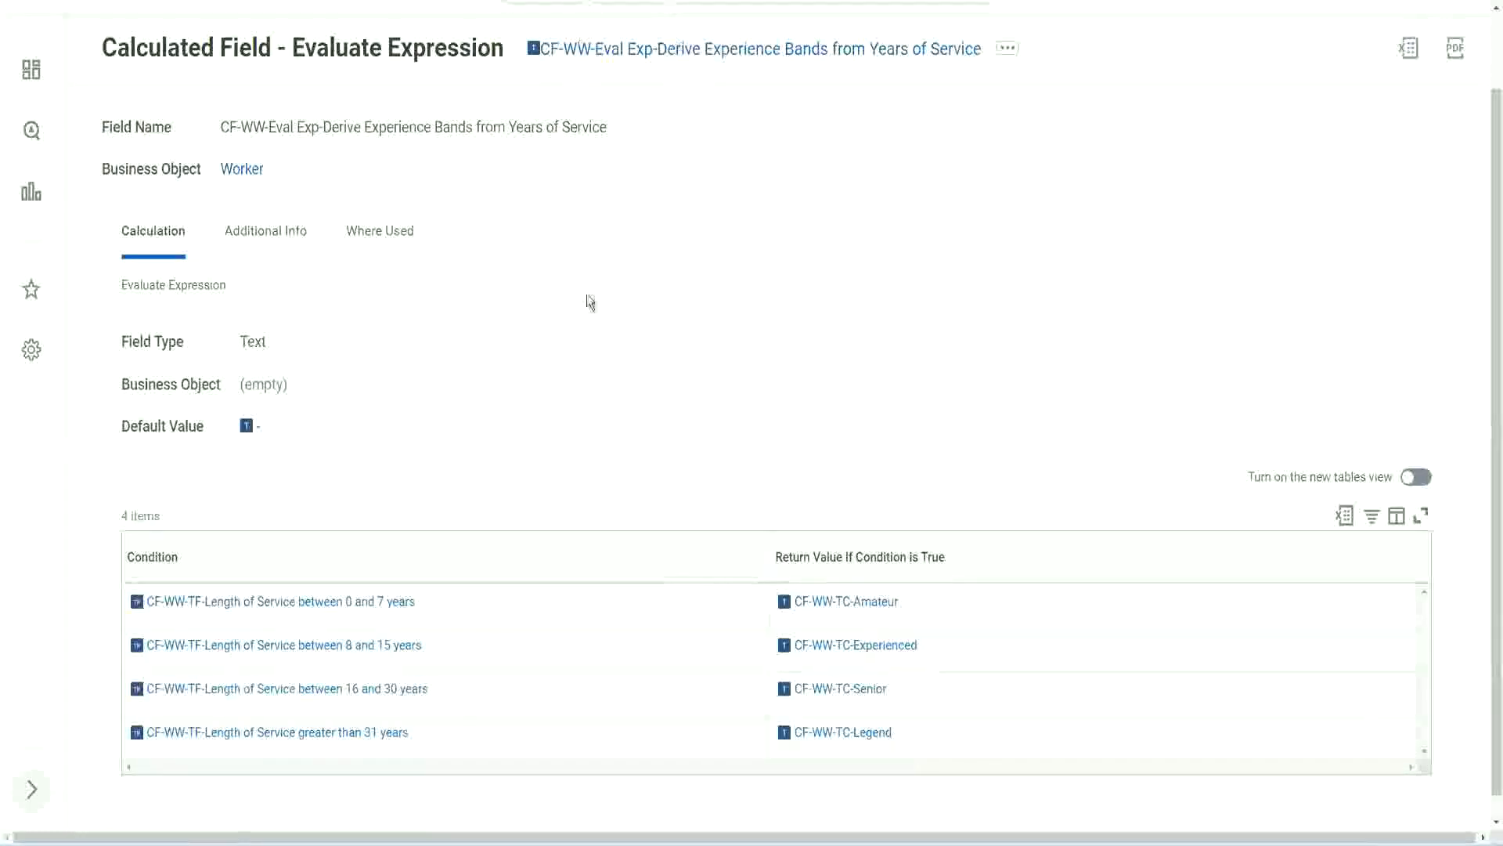
- Return to the custom report, search for "create cal field" and open the Create Calculated Field task
scroll(586, 314, "up", 1)
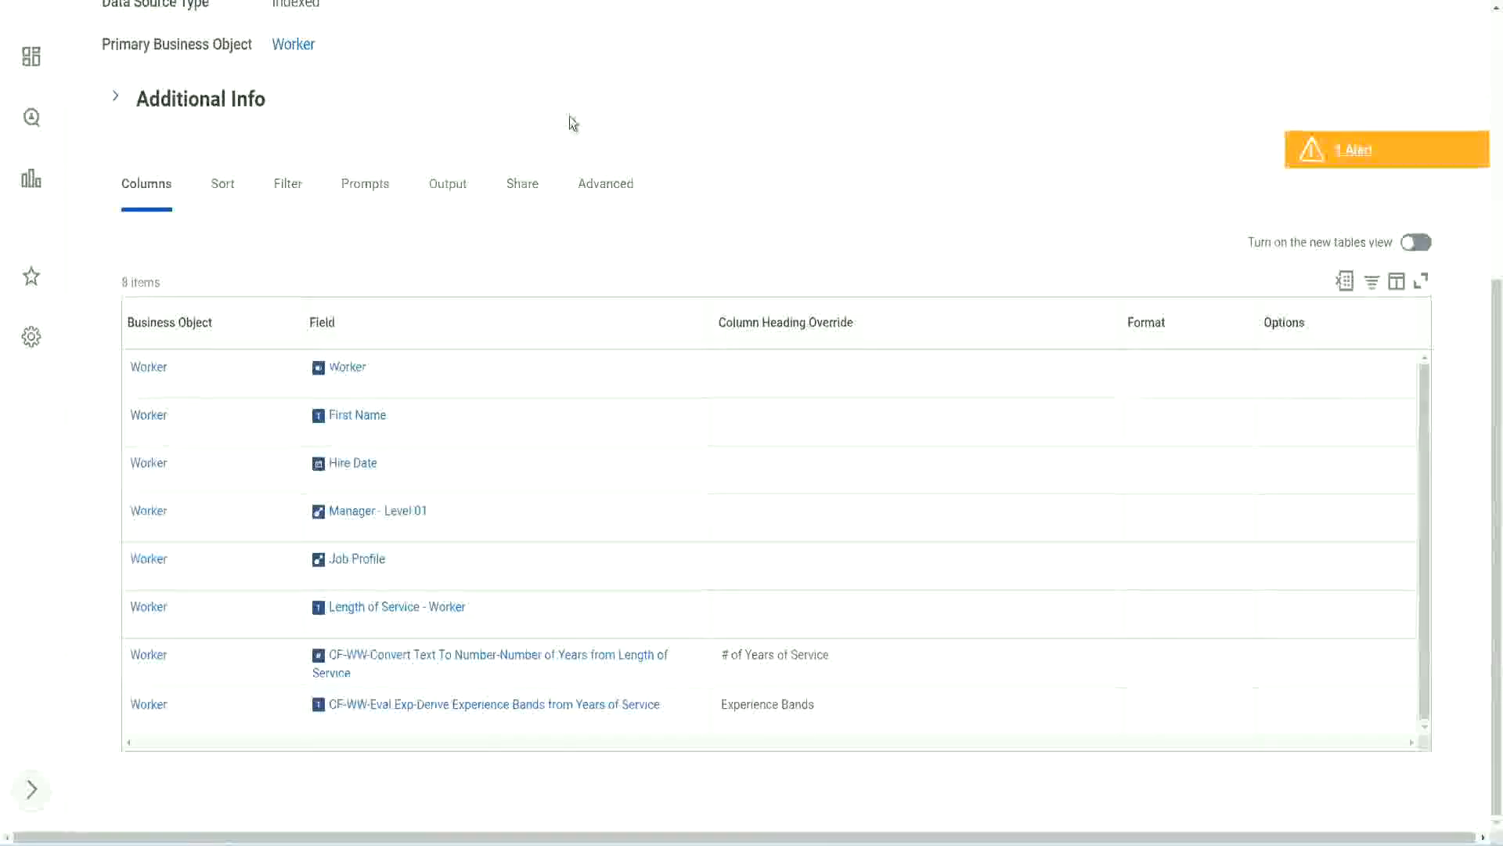
scroll(610, 98, "up", 5)
left_click(609, 96)
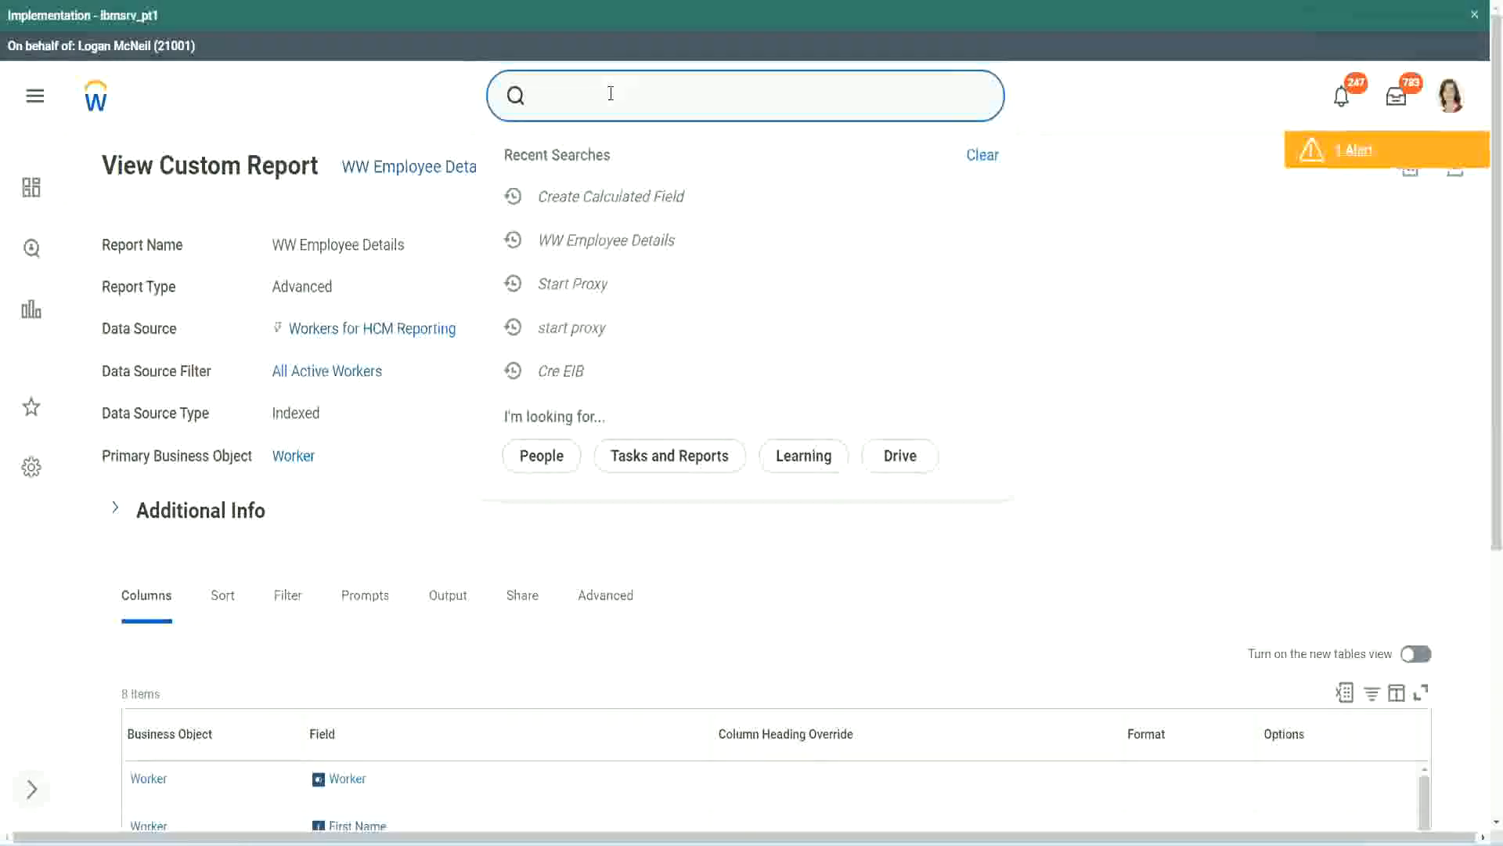
type("create cal field")
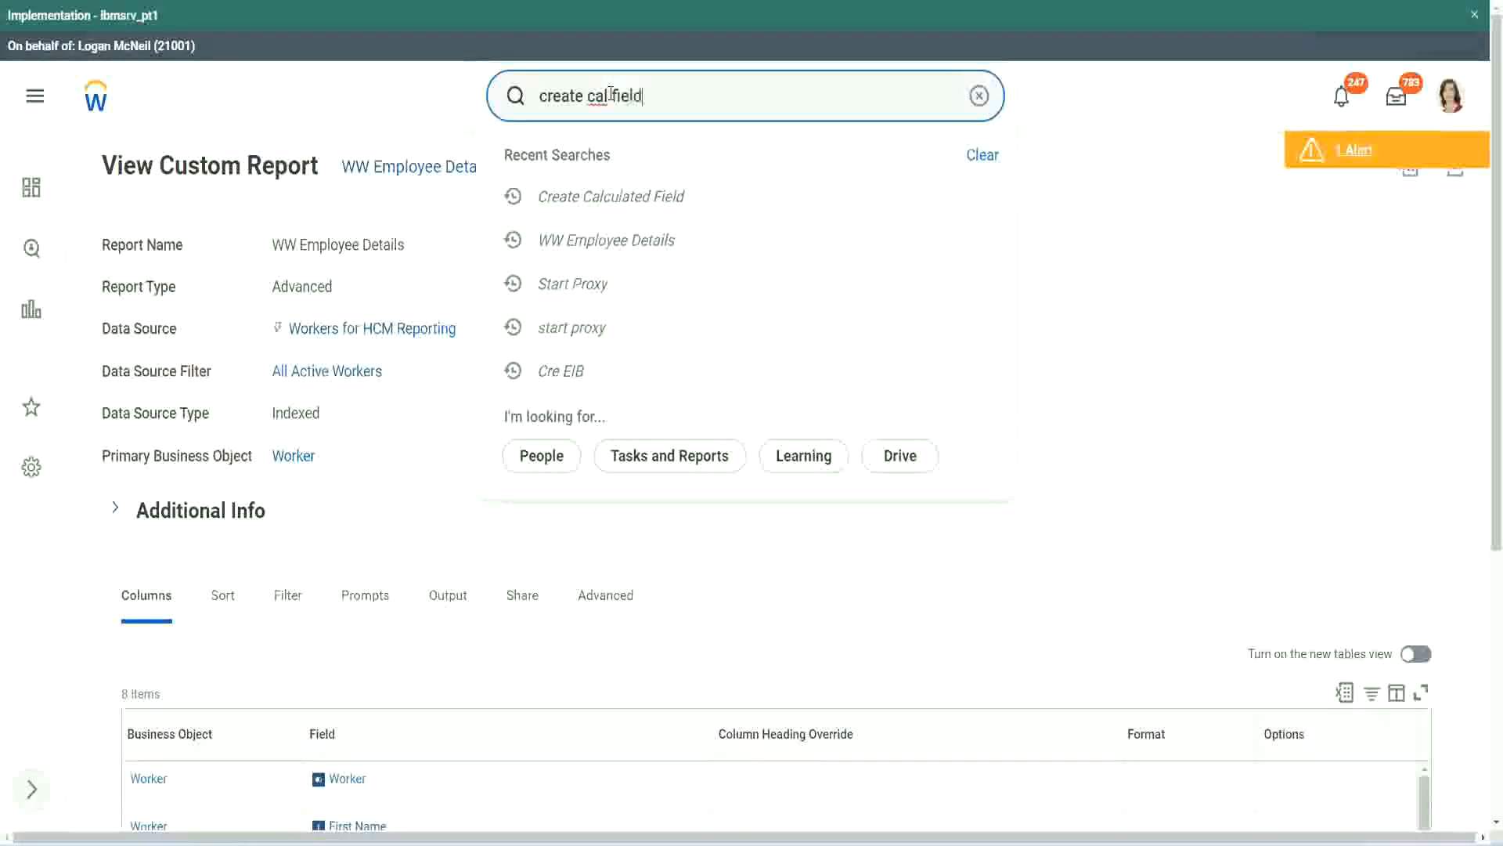
left_click(628, 161)
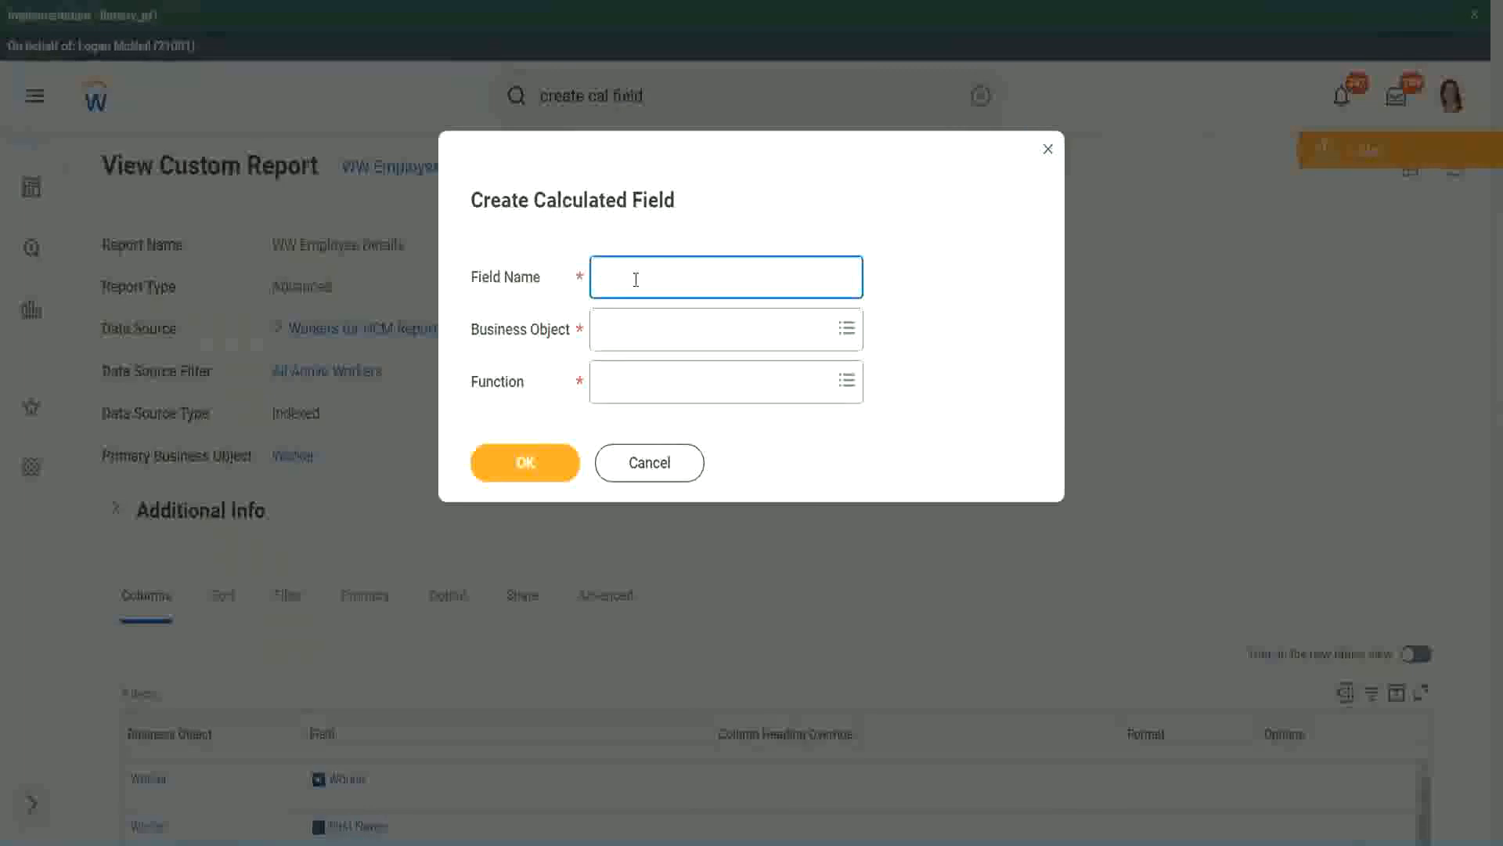
- Paste the copied name CF-WW-Eval Exp-Derive Experience Bands from Years of Service as the new calculated field's name
key("ctrl+v")
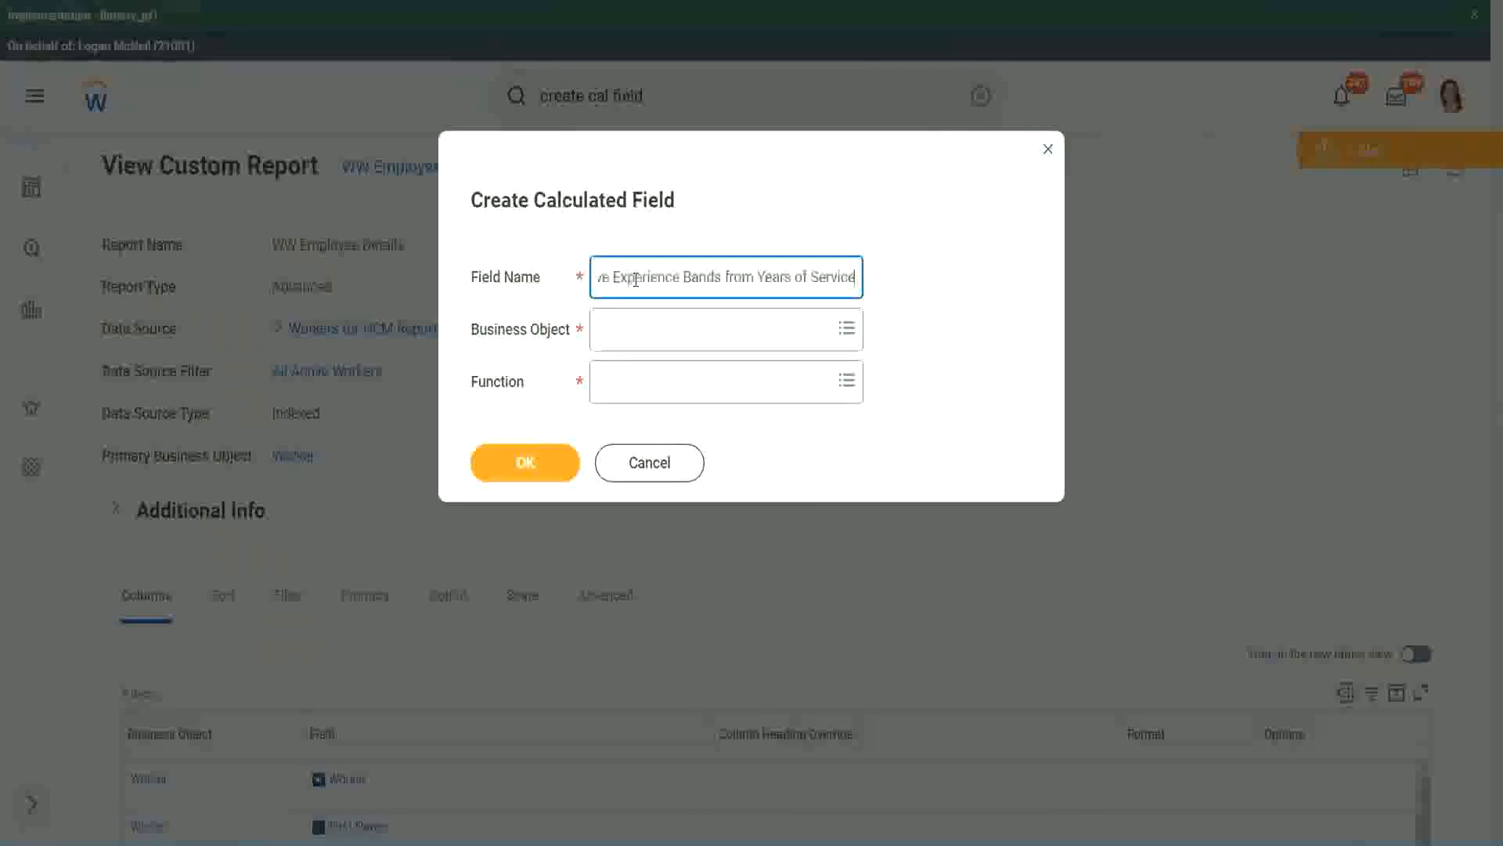
left_click_drag(678, 278, 548, 262)
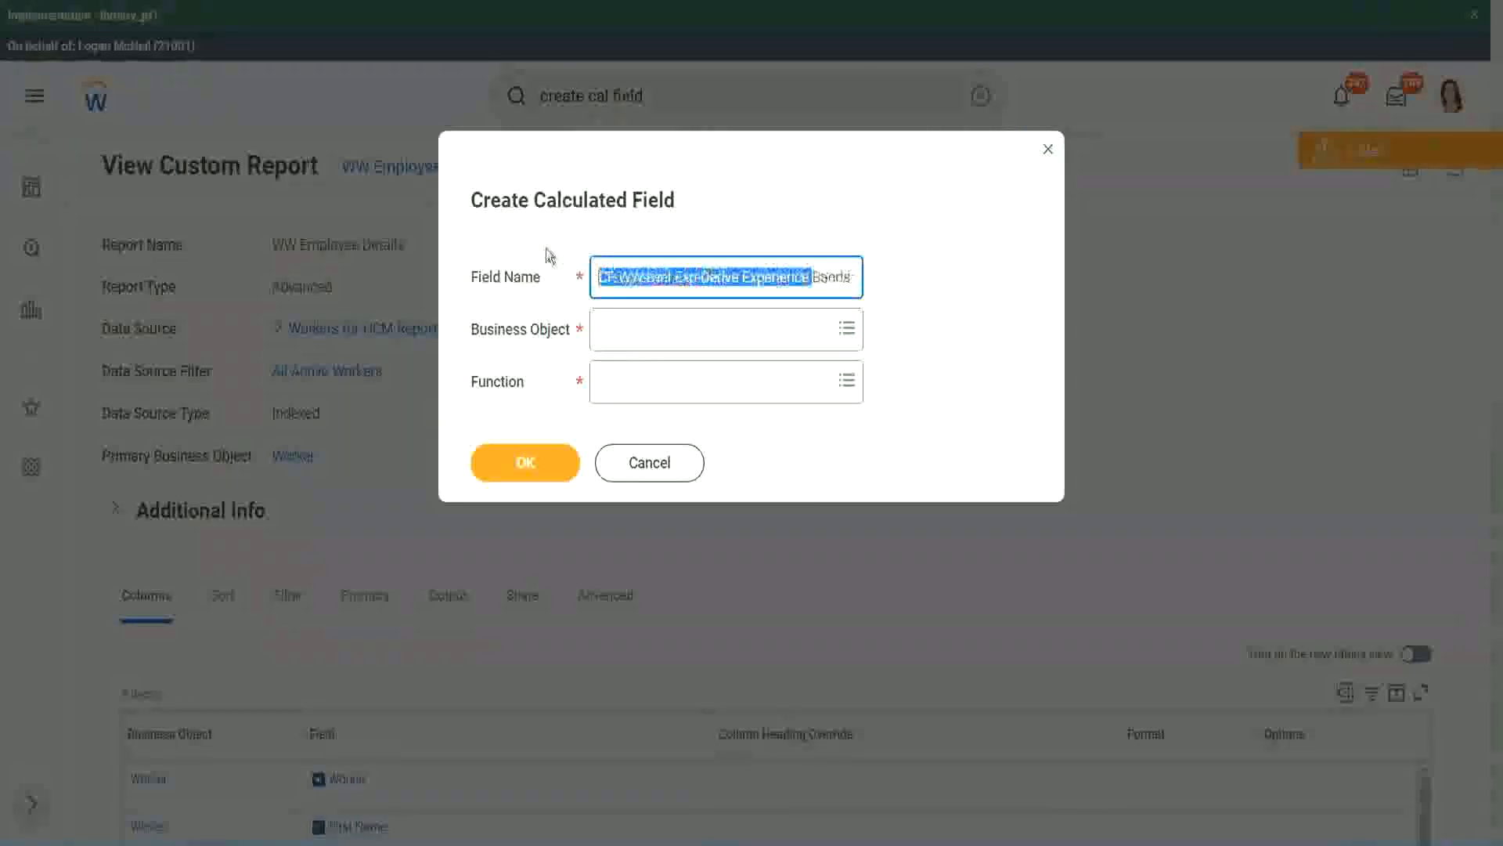
left_click(665, 274)
double_click(686, 276)
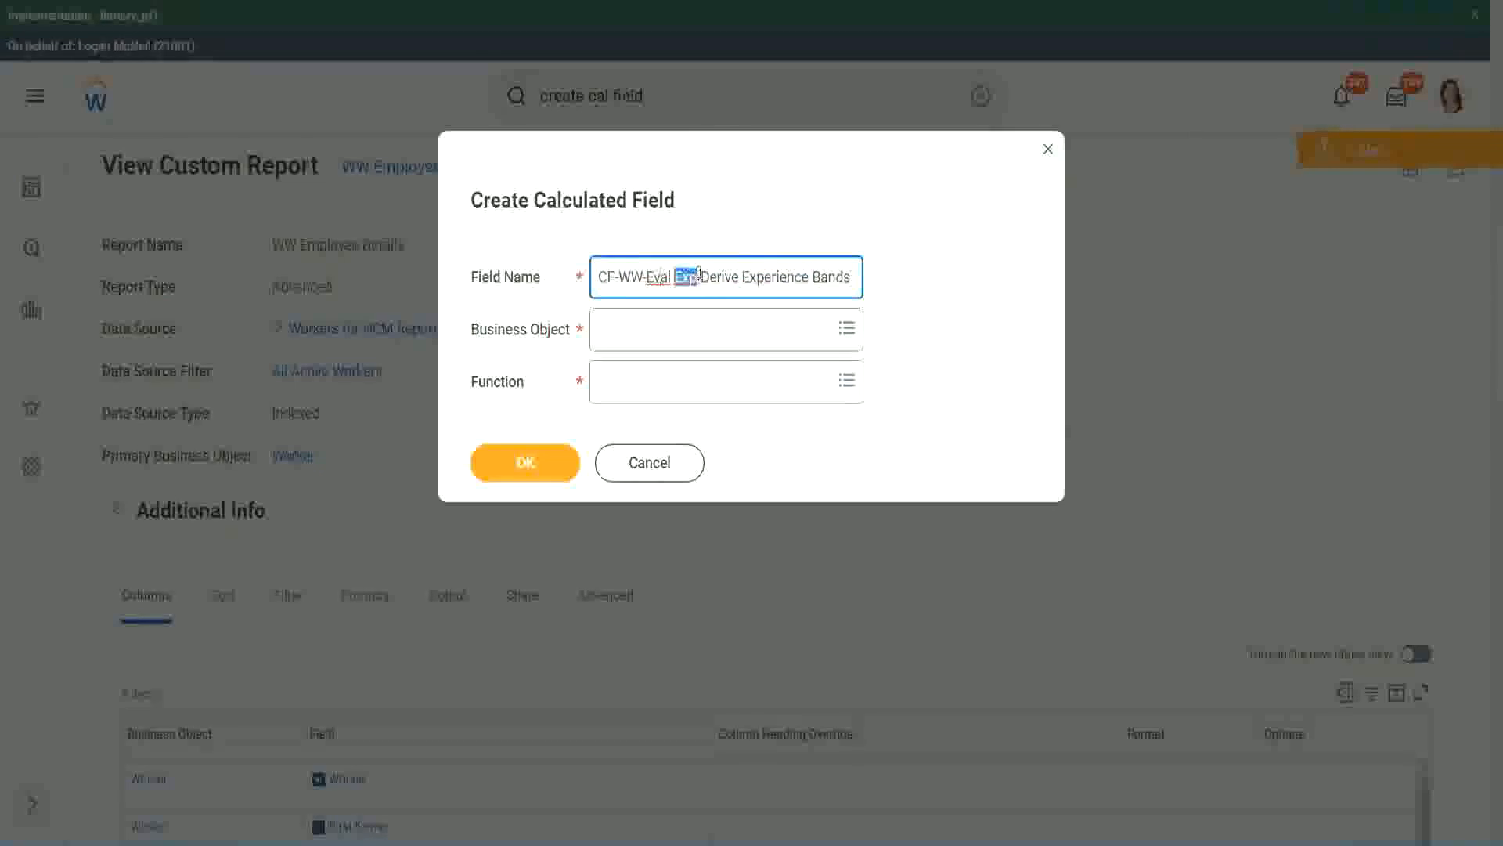
- Insert the word "Bands" after "CF-WW-Eval Exp" in the new calculated field's name
left_click(697, 276)
type("bands")
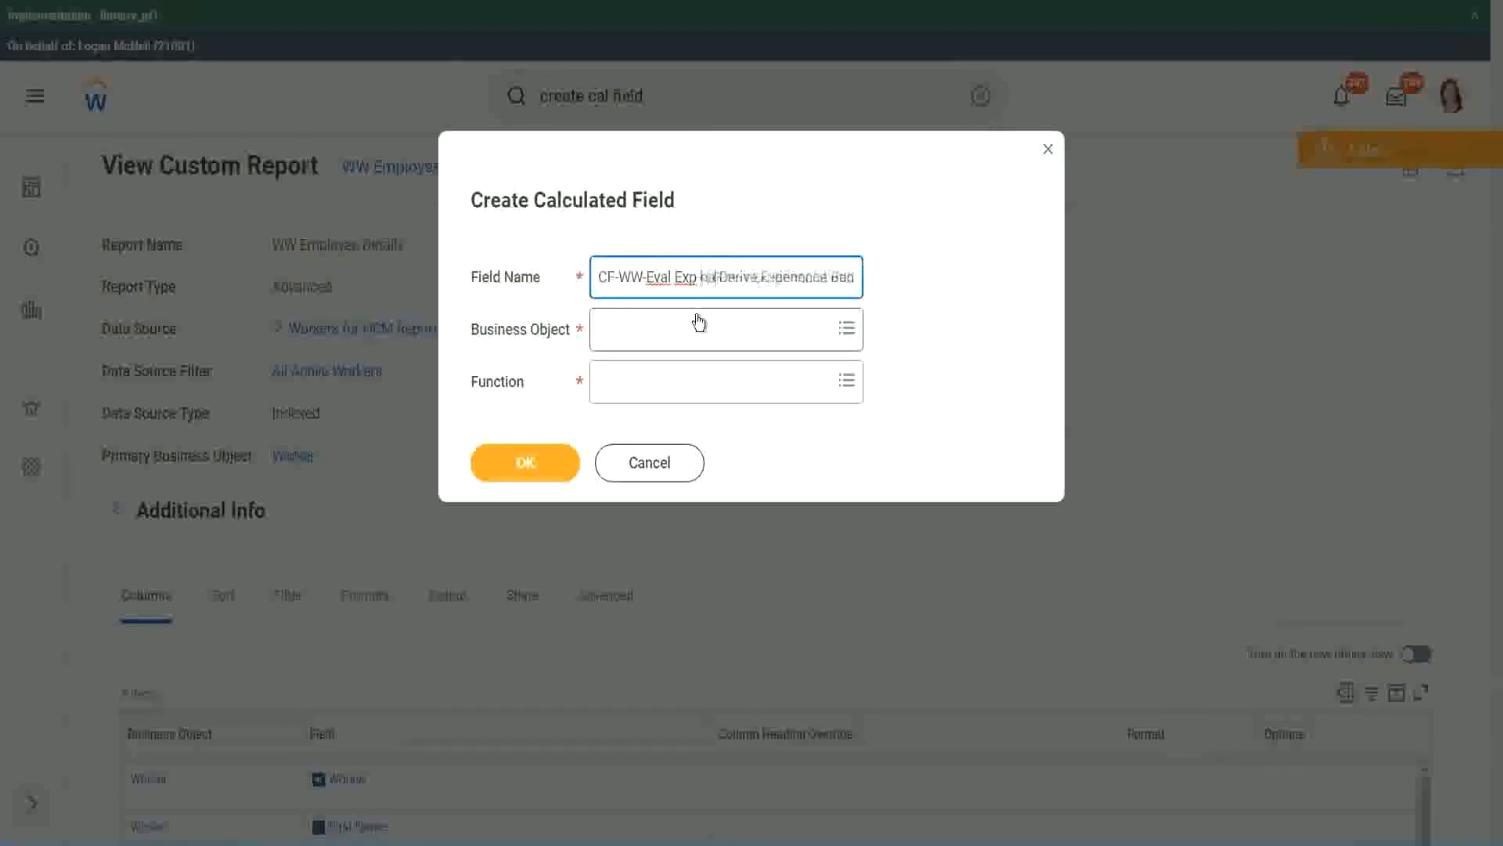
key("Left")
key("Left")
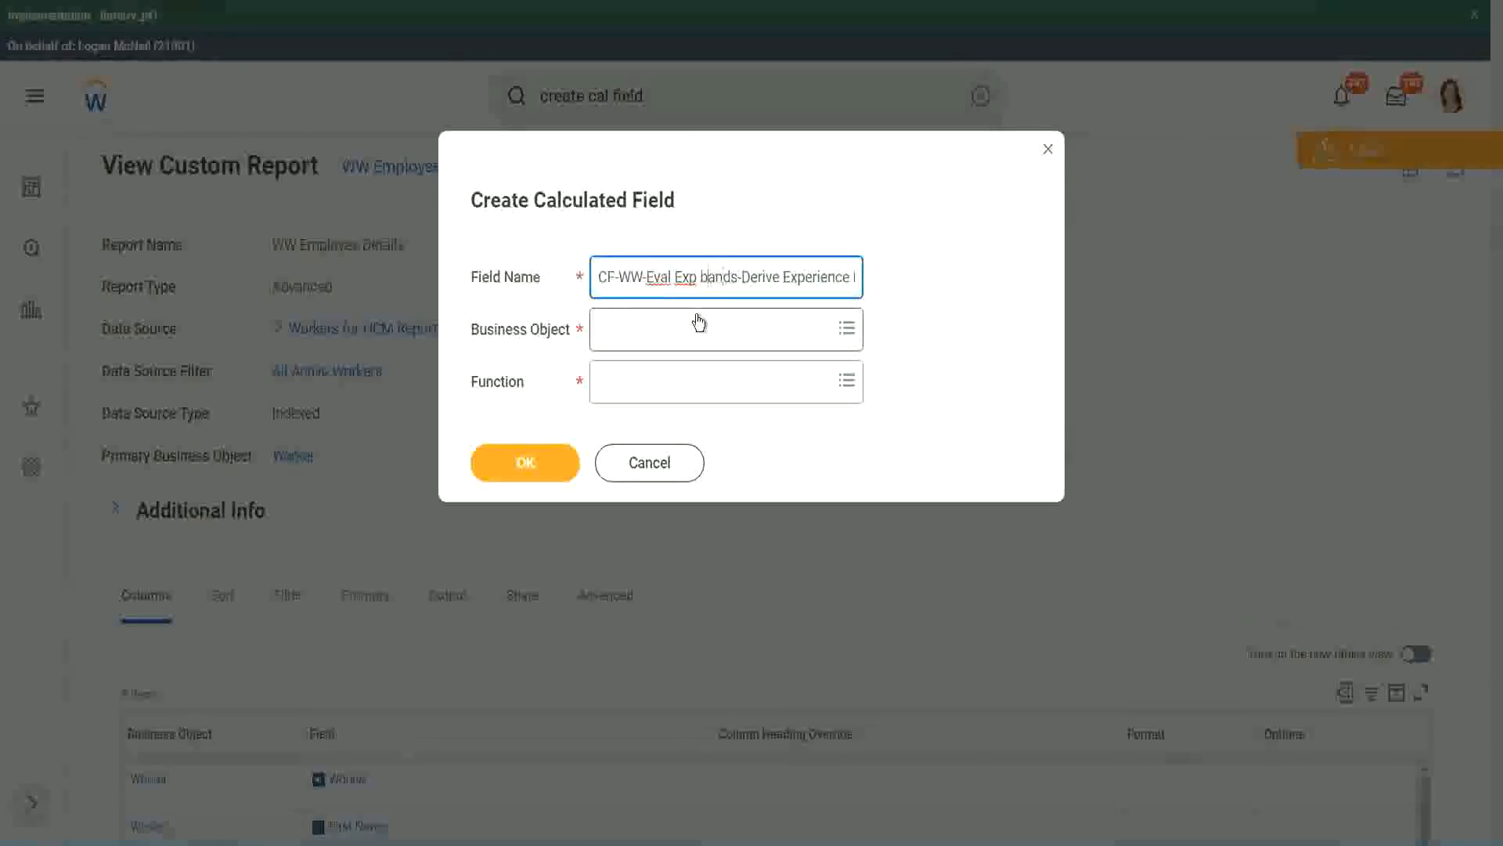
key("Left")
key("Left")
key("shift+Left")
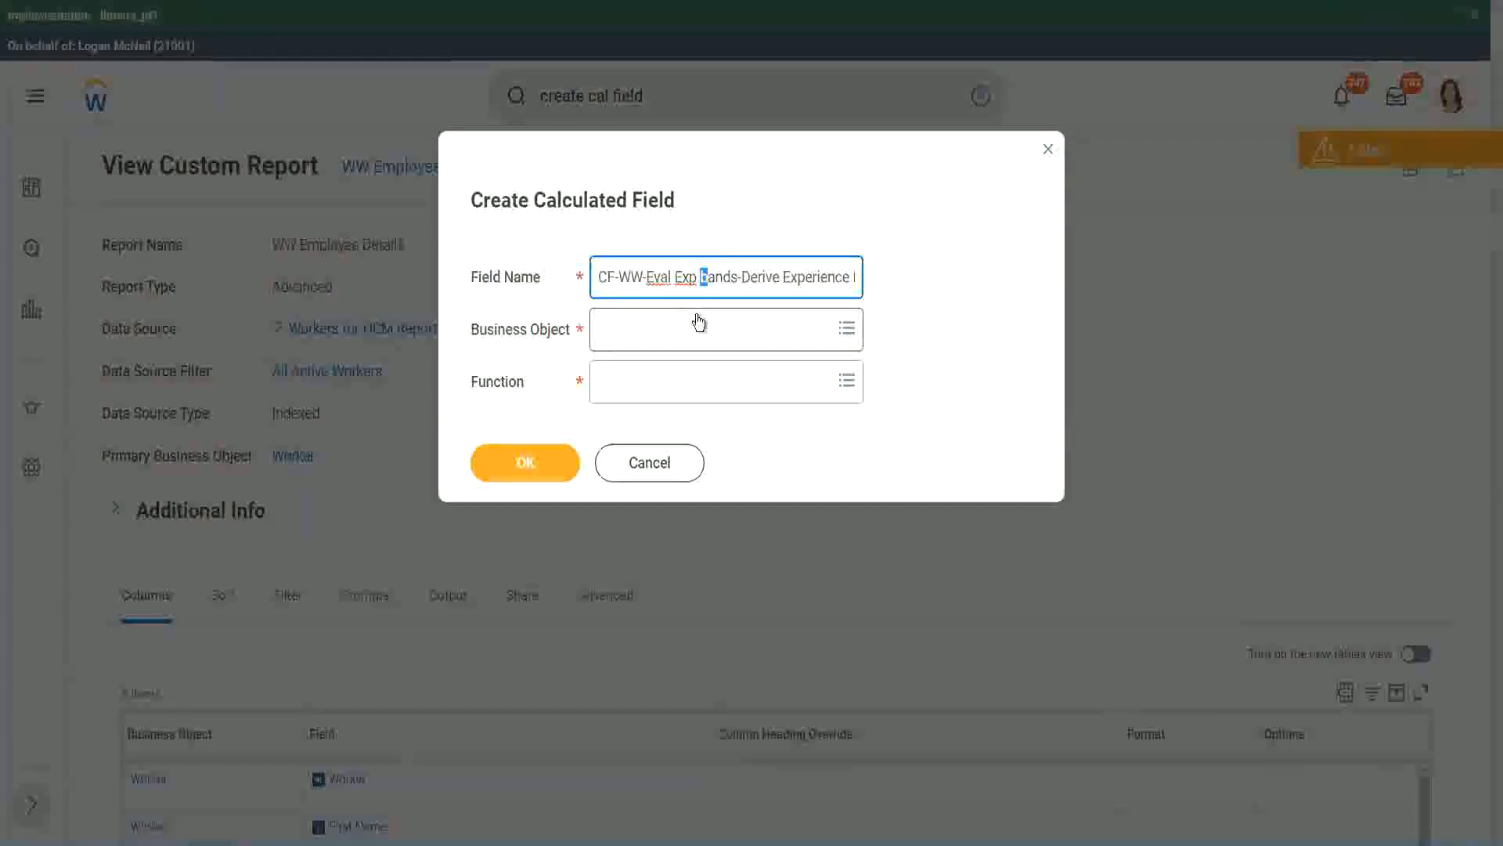
type("B")
key("Right")
key("Right")
key("Right")
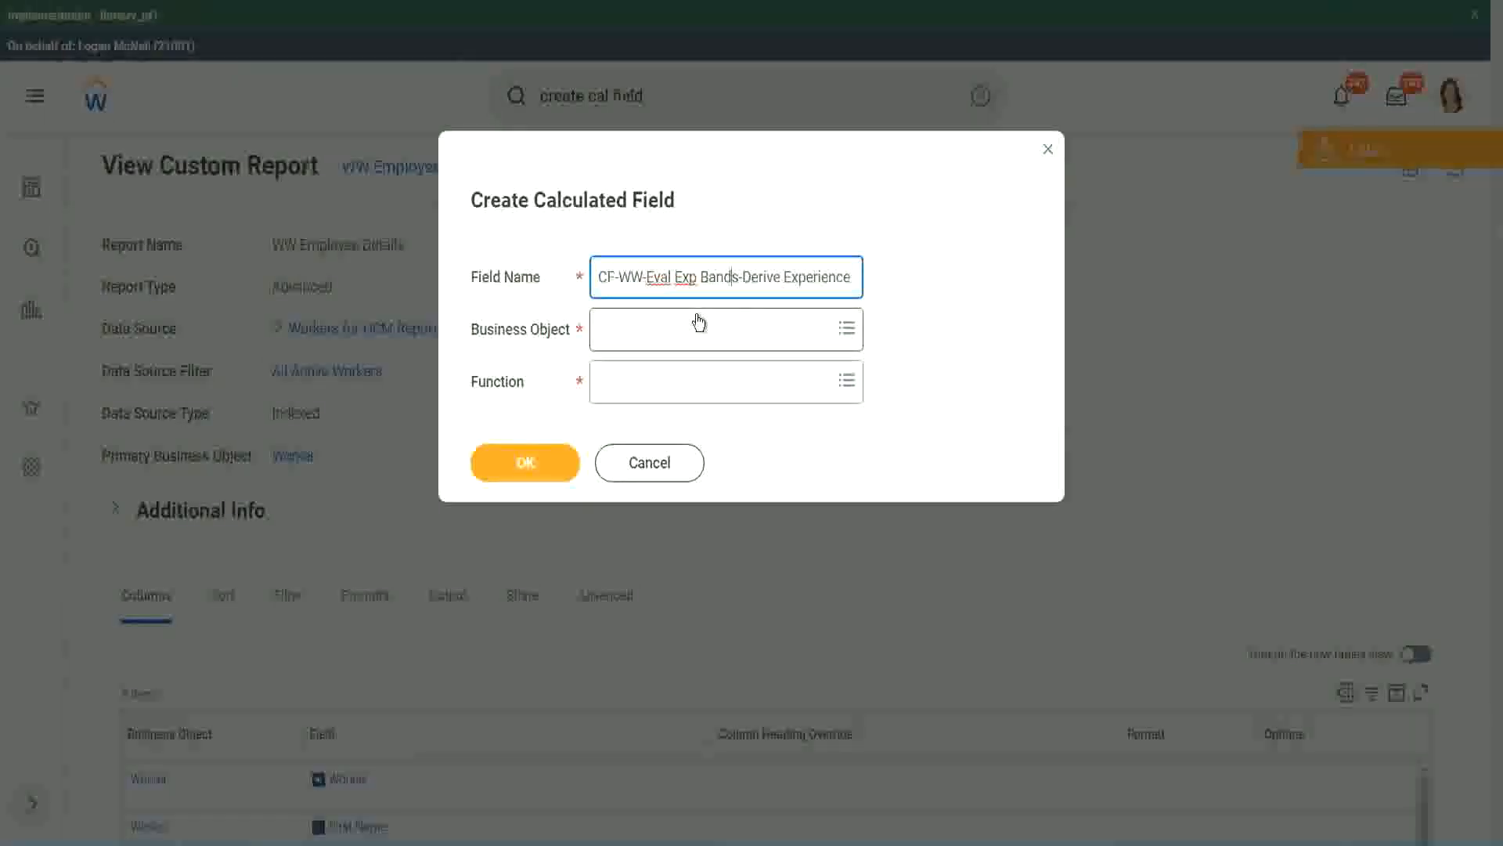
- Replace "Derive" with "Determine" in the new calculated field's name
key("End")
type("Bands from Years of")
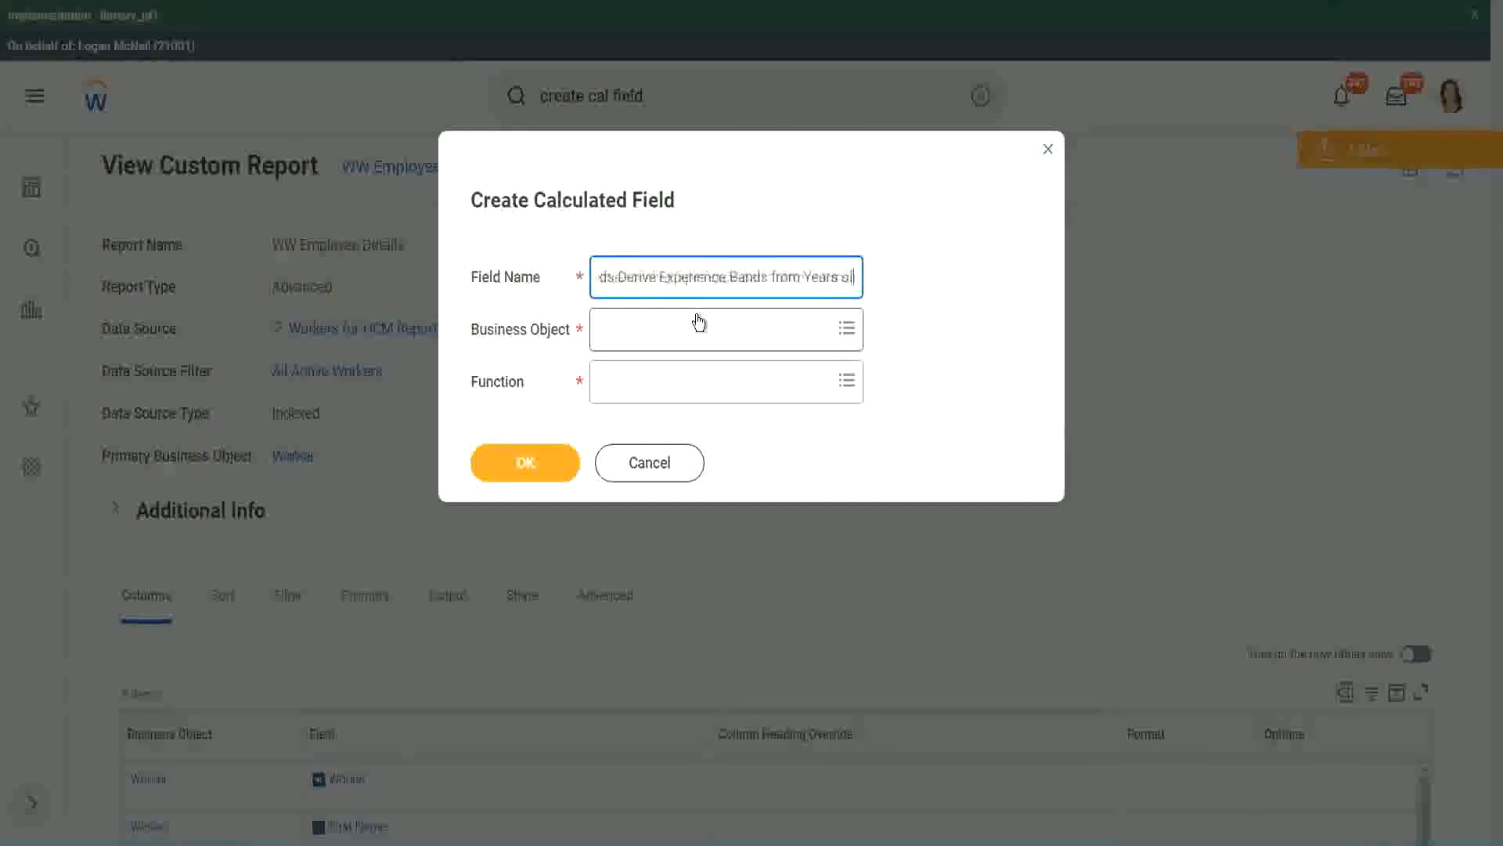
key("Left")
key("Left")
key("Left")
key("Left")
key("Left")
key("Left")
key("Left")
key("Left")
key("Left")
key("Left")
key("Left")
key("Left")
key("Left")
key("Left")
key("Left")
key("Left")
key("Left")
key("Left")
key("Left")
key("Left")
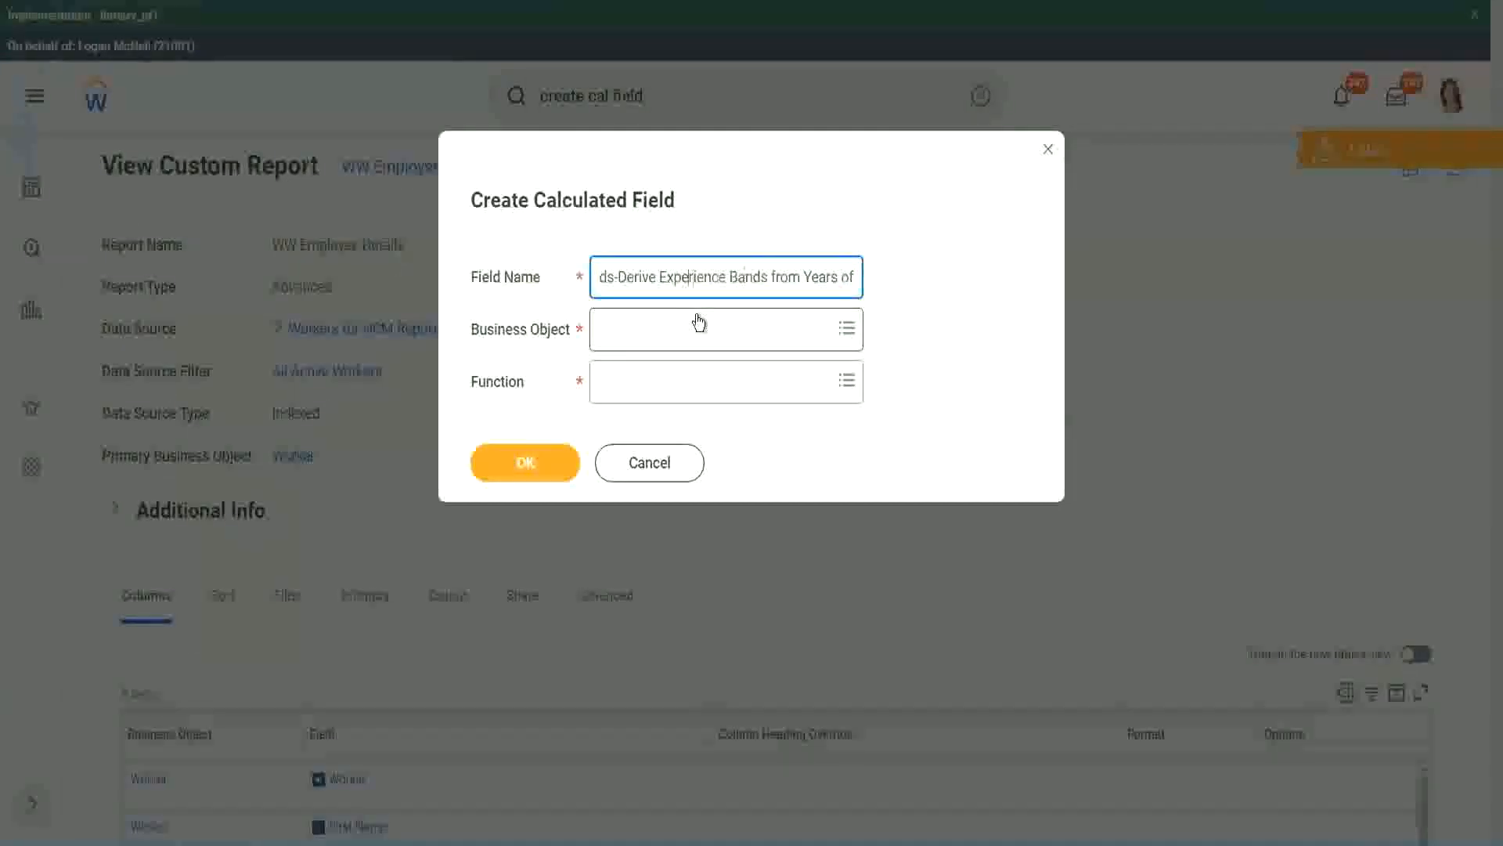
key("Left")
key("Left")
key("Left")
key("shift+Left")
key("shift+Left")
key("shift+Left")
key("shift+Left")
key("shift+Left")
key("shift+Left")
type("Determine")
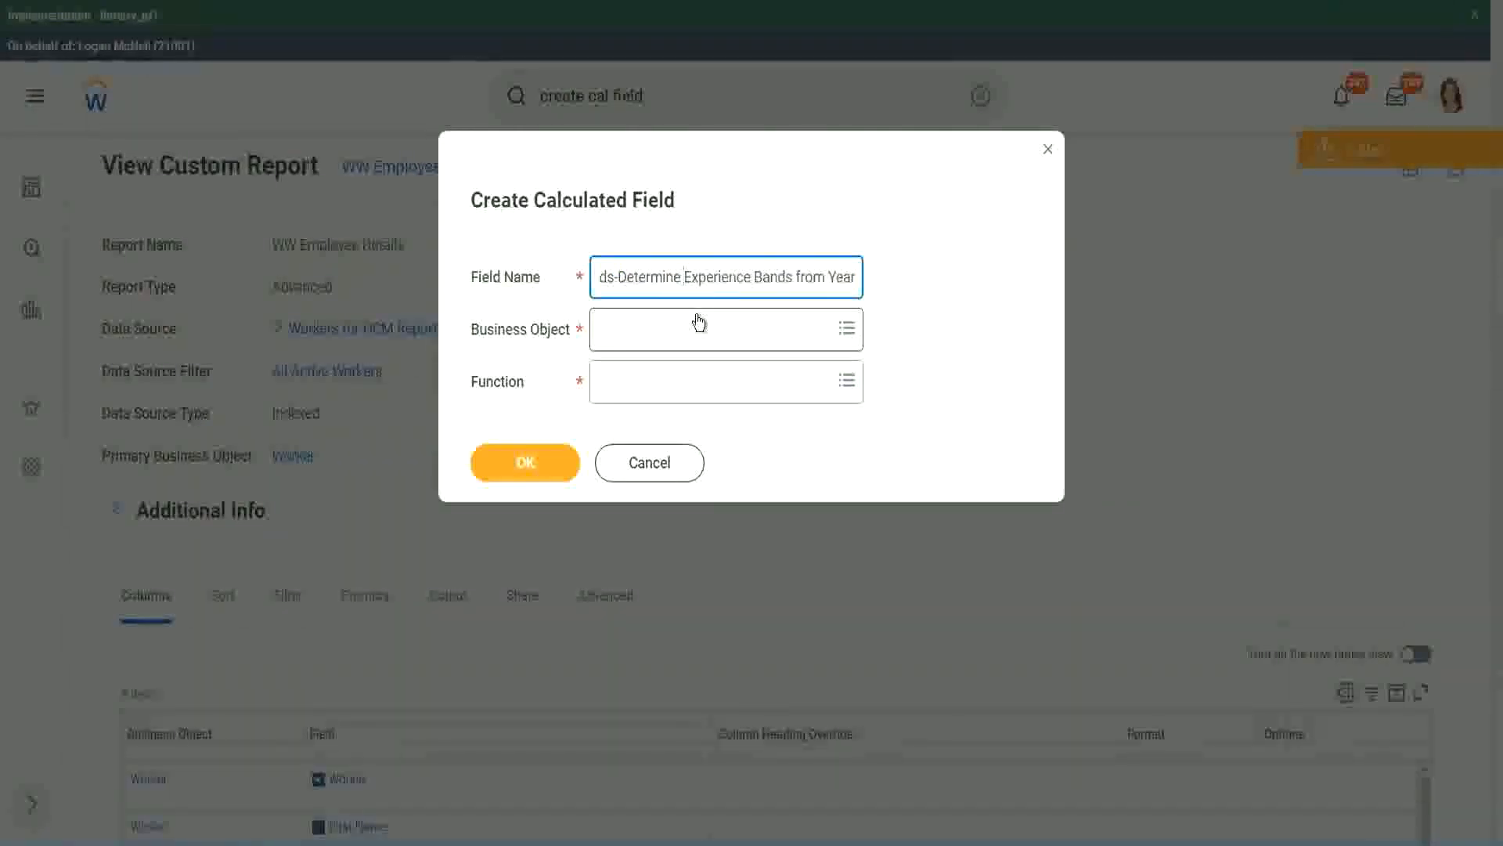
key("End")
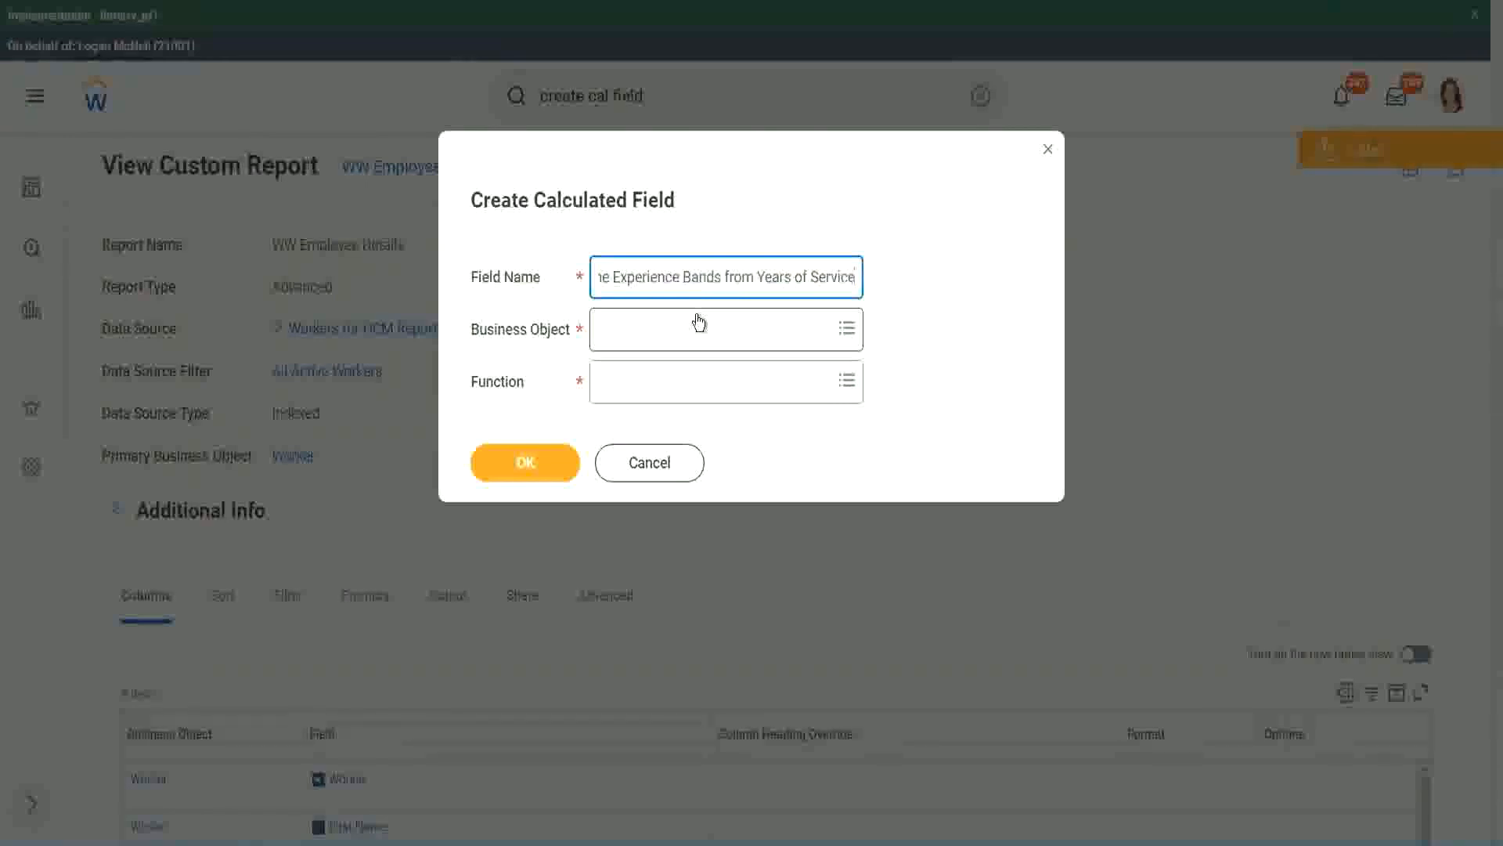
- Search the business objects for "worker" and choose Worker as the calculated field's business object
left_click(670, 329)
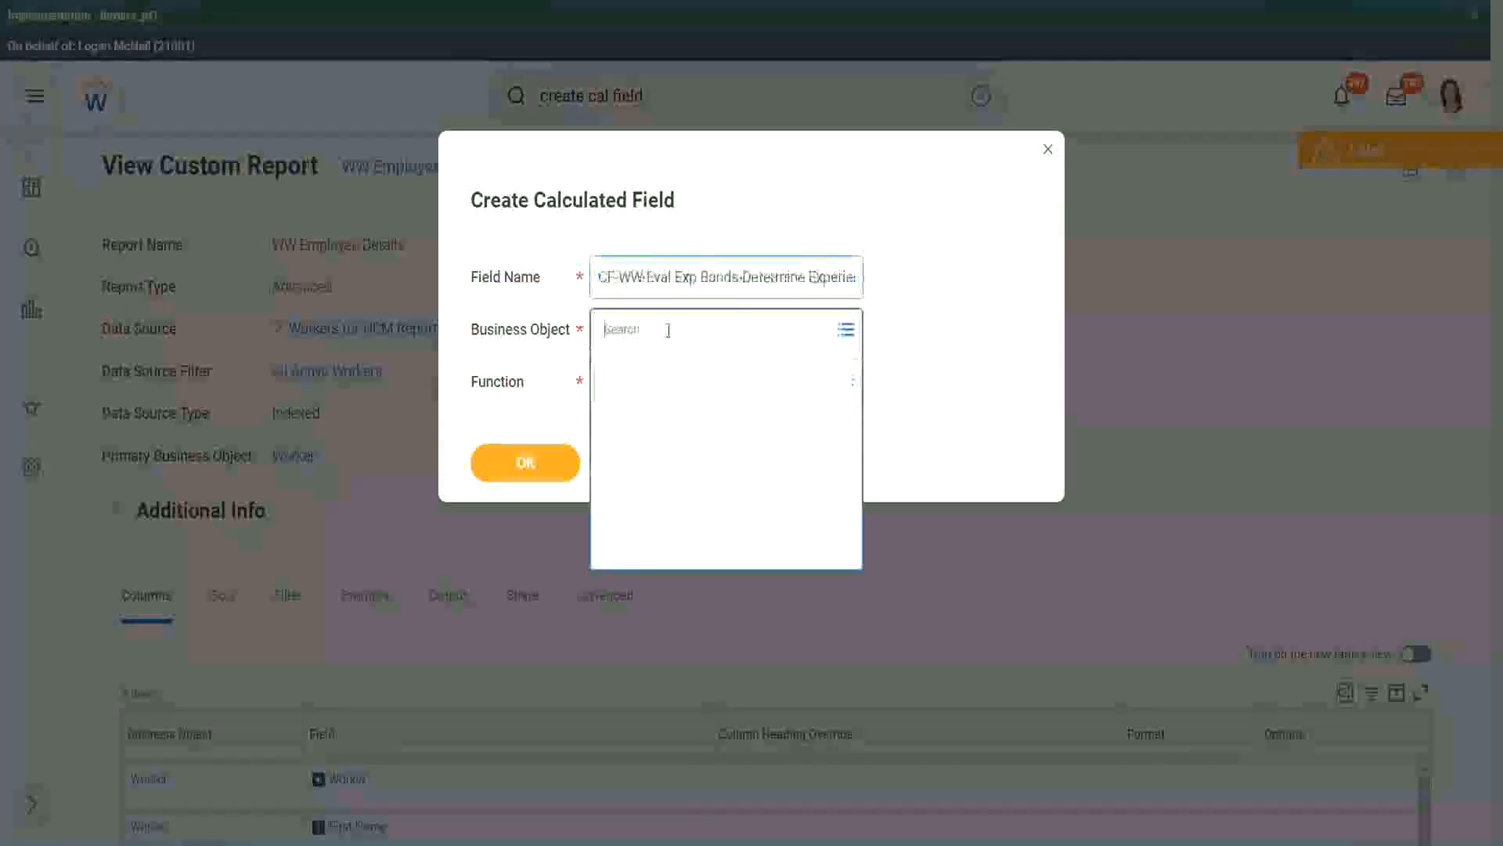
type("worker")
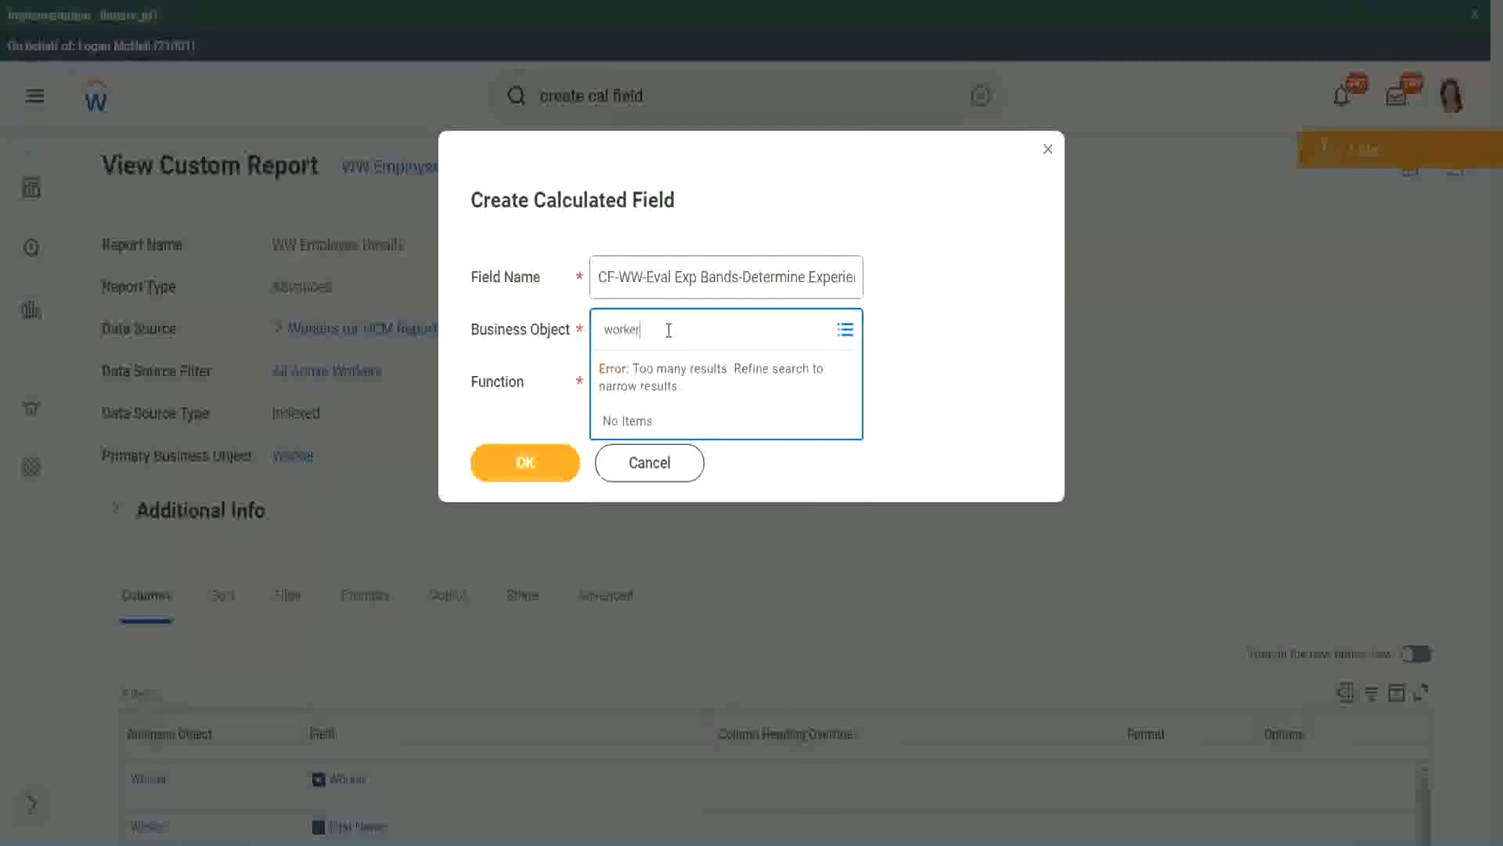
key("Return")
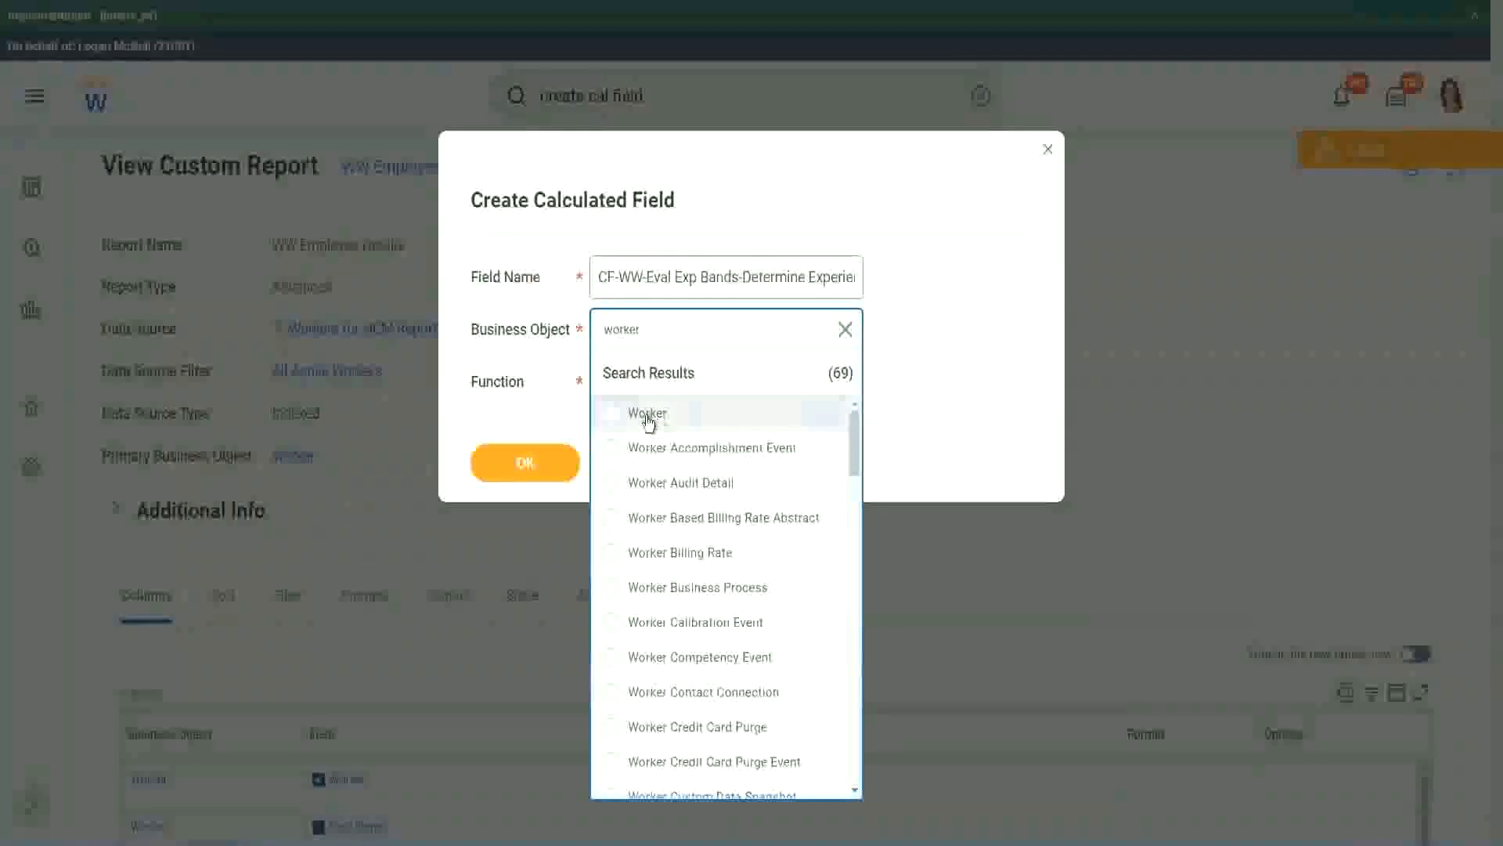
left_click(649, 415)
- Search the functions for "eval exp" and choose Evaluate Expression Band for the calculated field
left_click(636, 379)
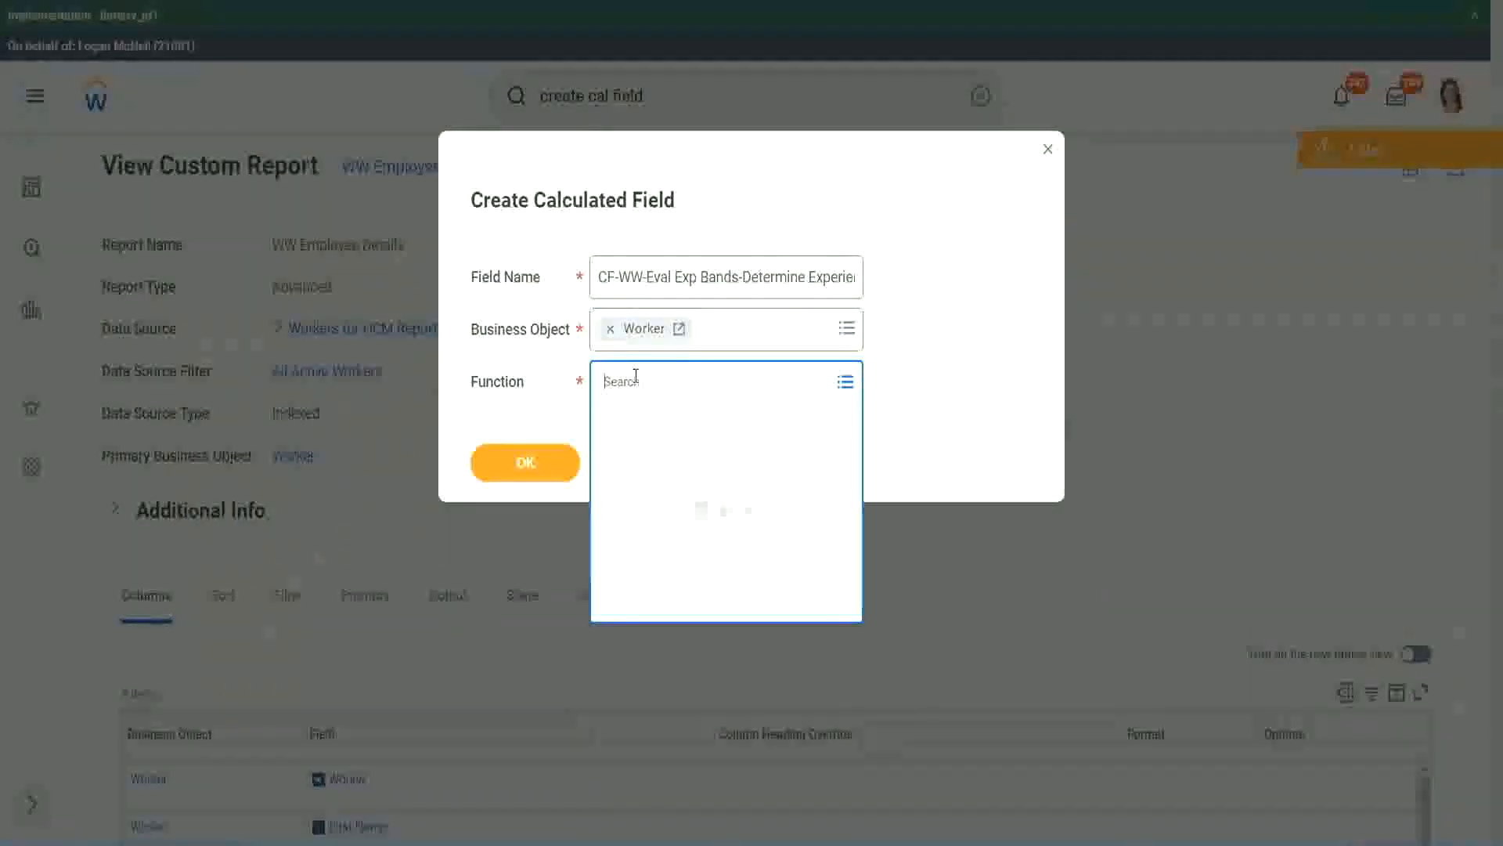
type("eval exp")
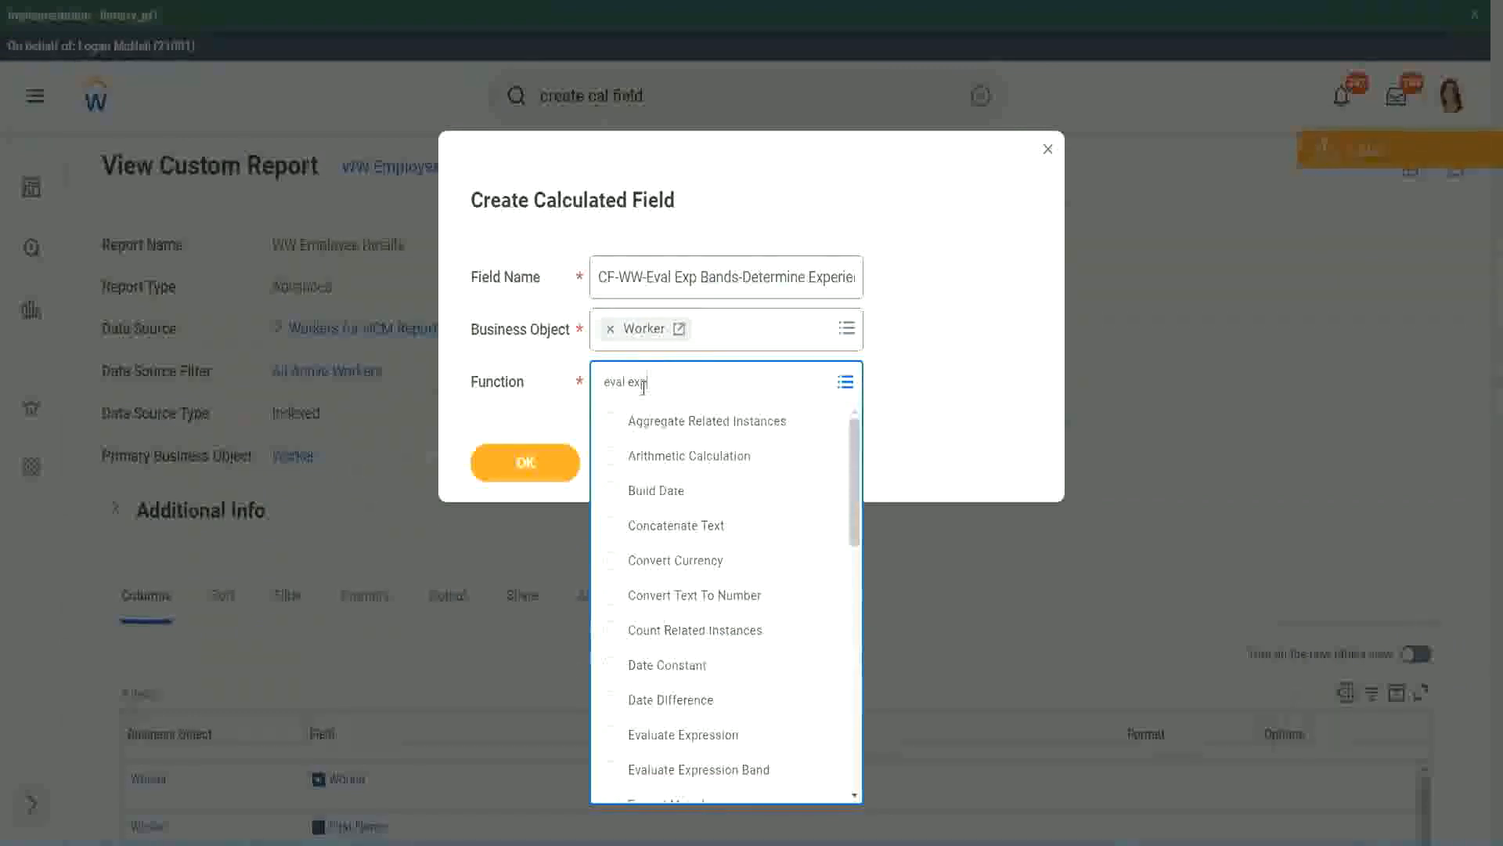
key("Return")
type("p")
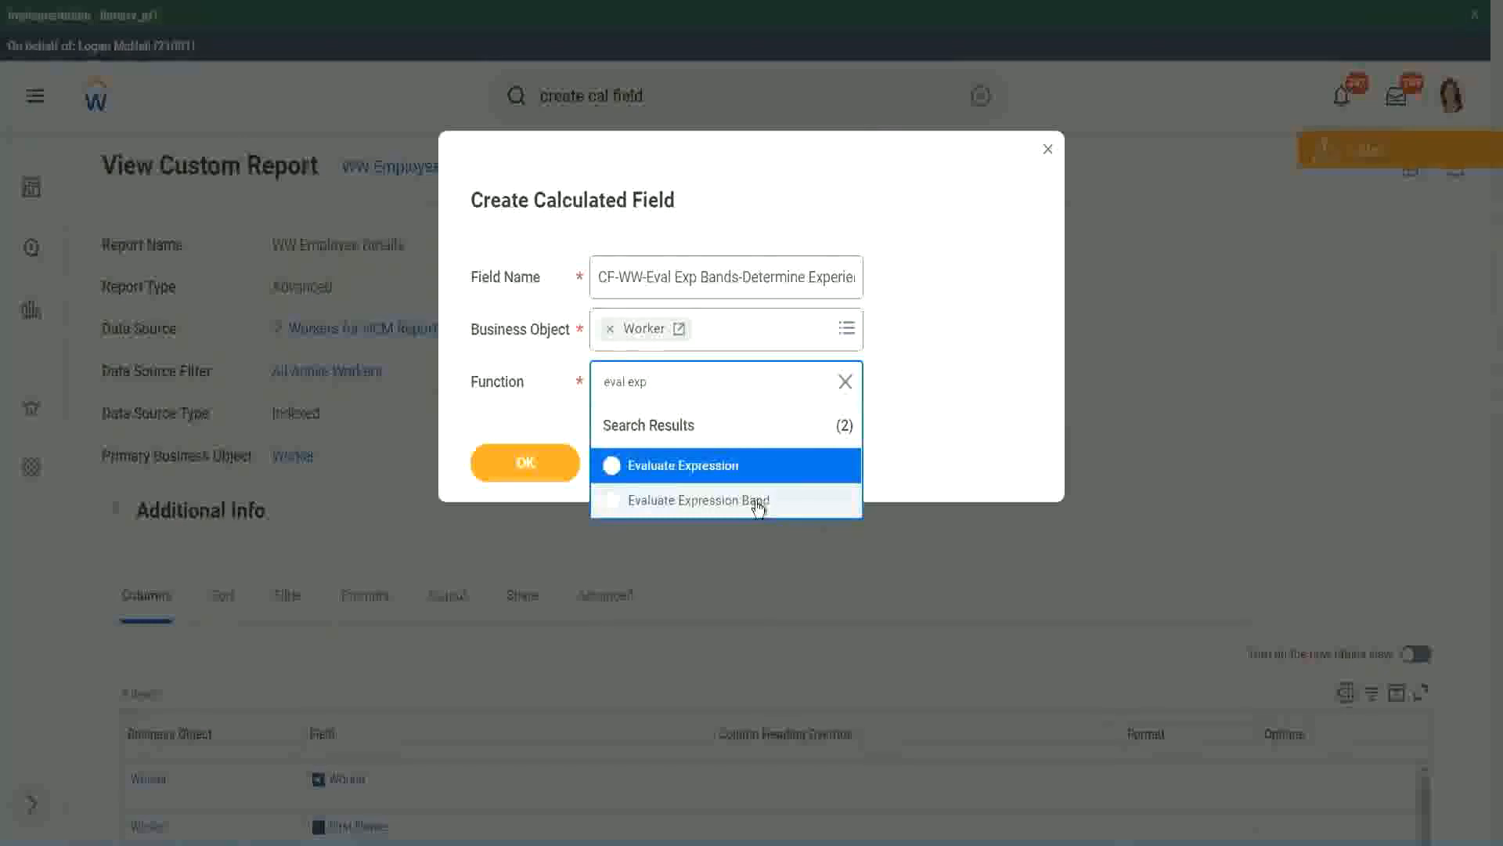
left_click(758, 505)
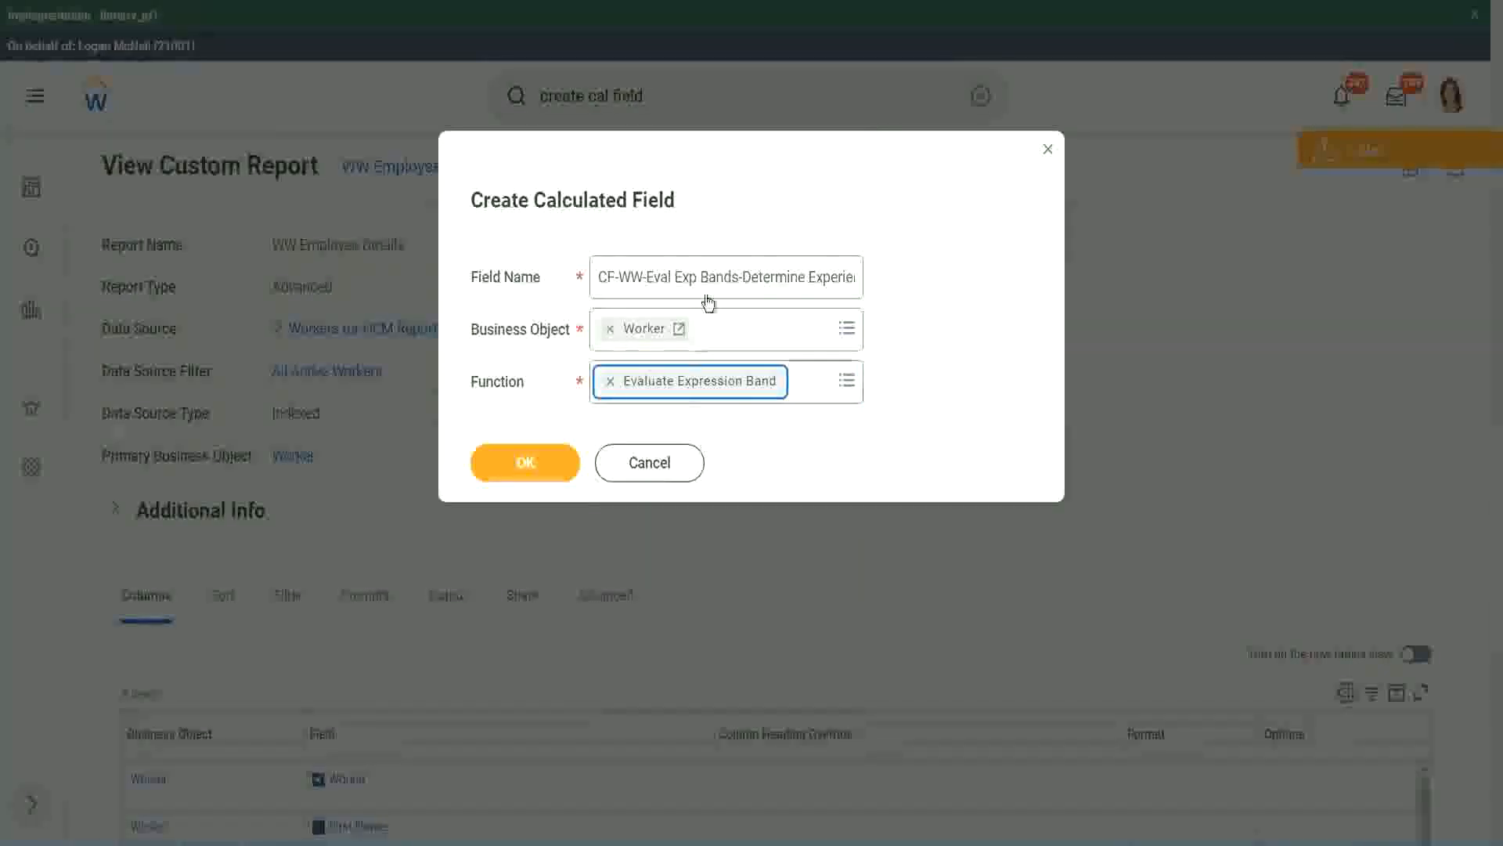
- Change "Bands" before "-Determine" to "Band" in the field name and continue to the field's calculation setup
left_click(738, 277)
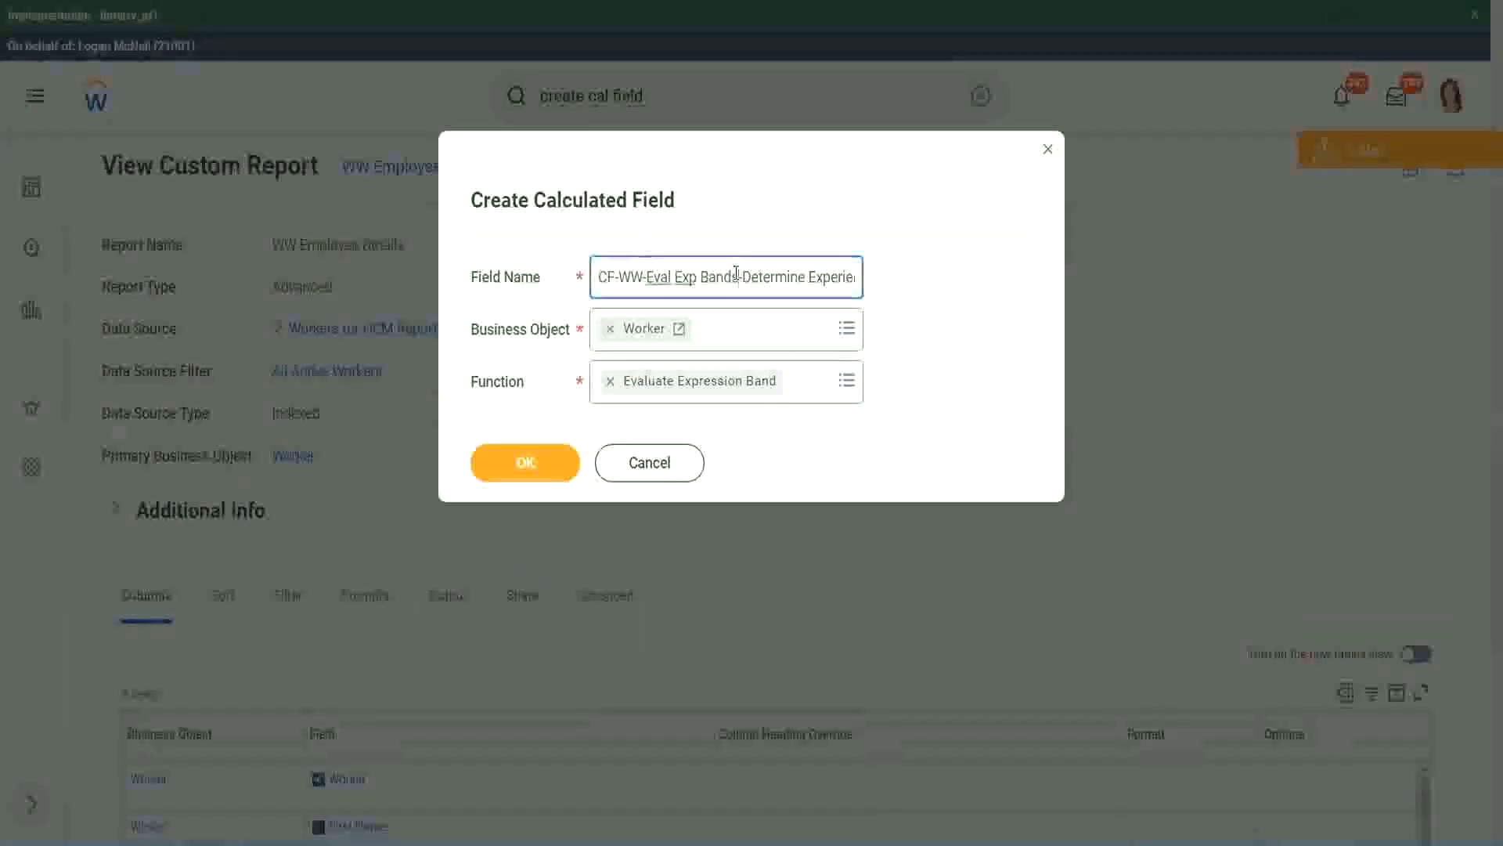
key("BackSpace")
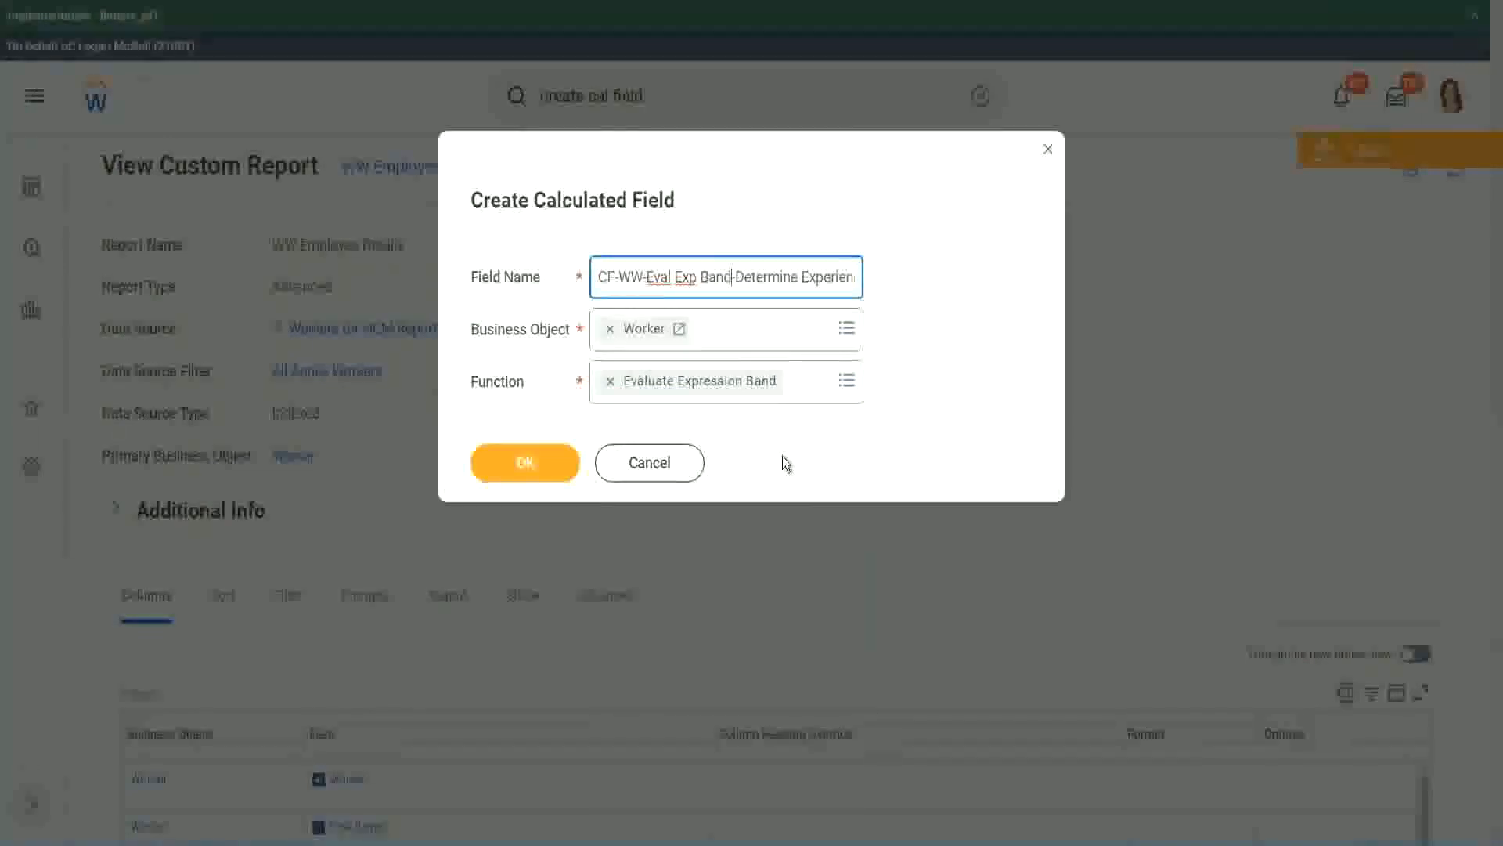
left_click(530, 464)
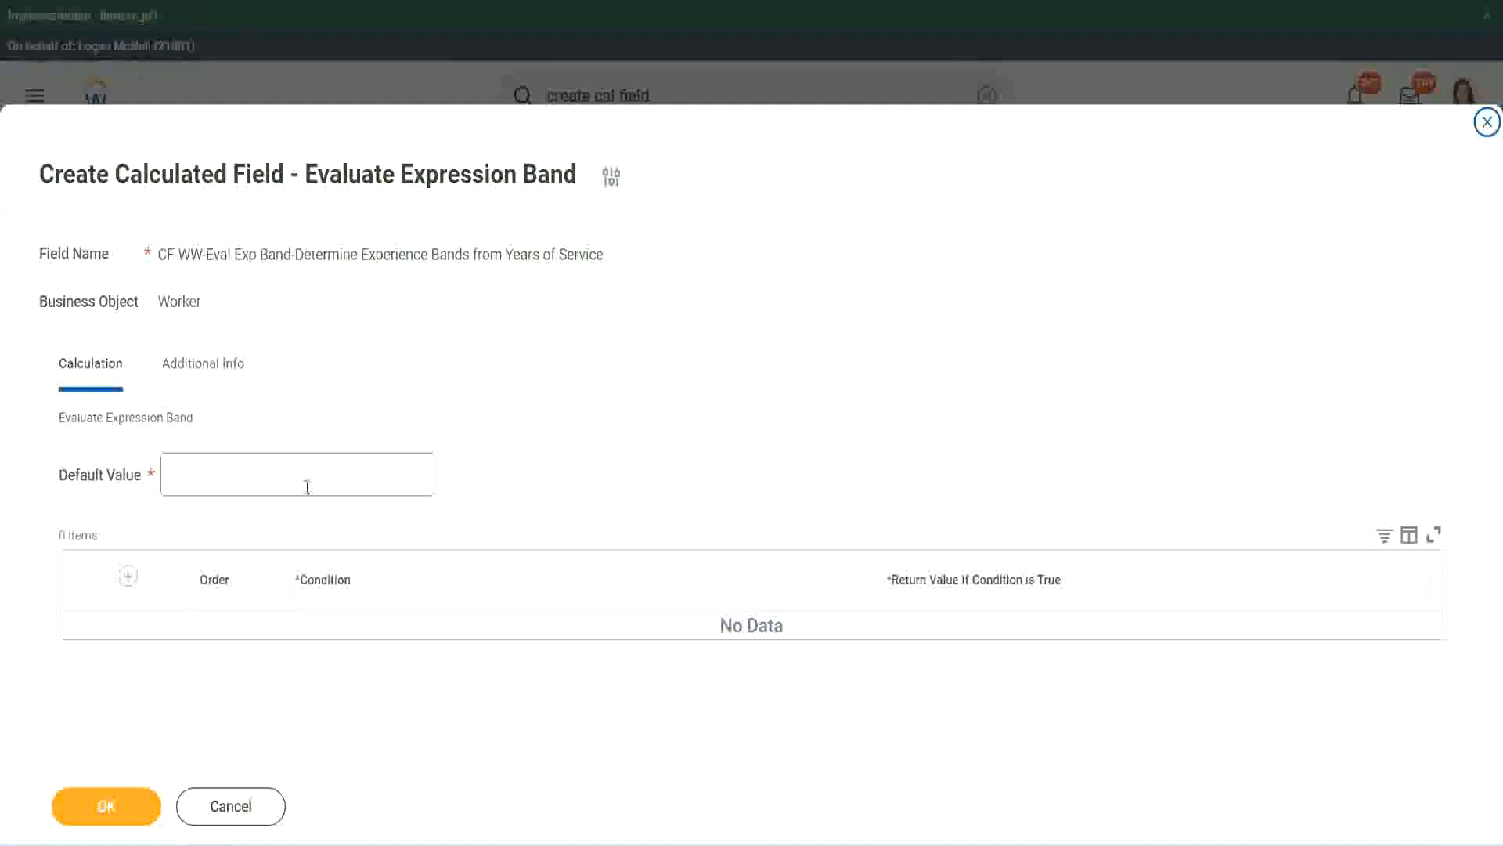
- Set the default value to "-" and add a first condition row
left_click(218, 484)
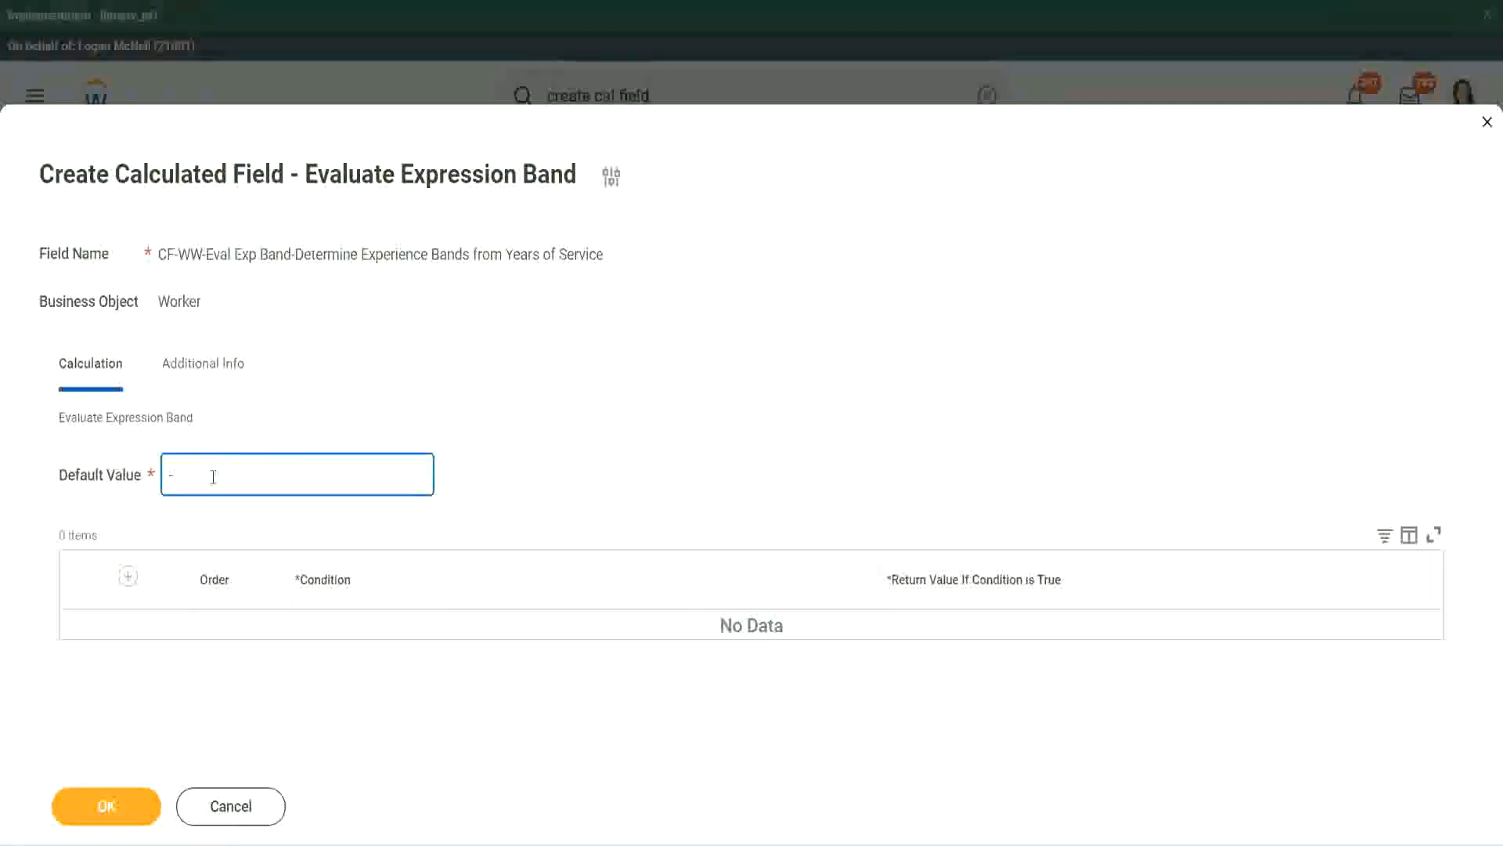
left_click(128, 577)
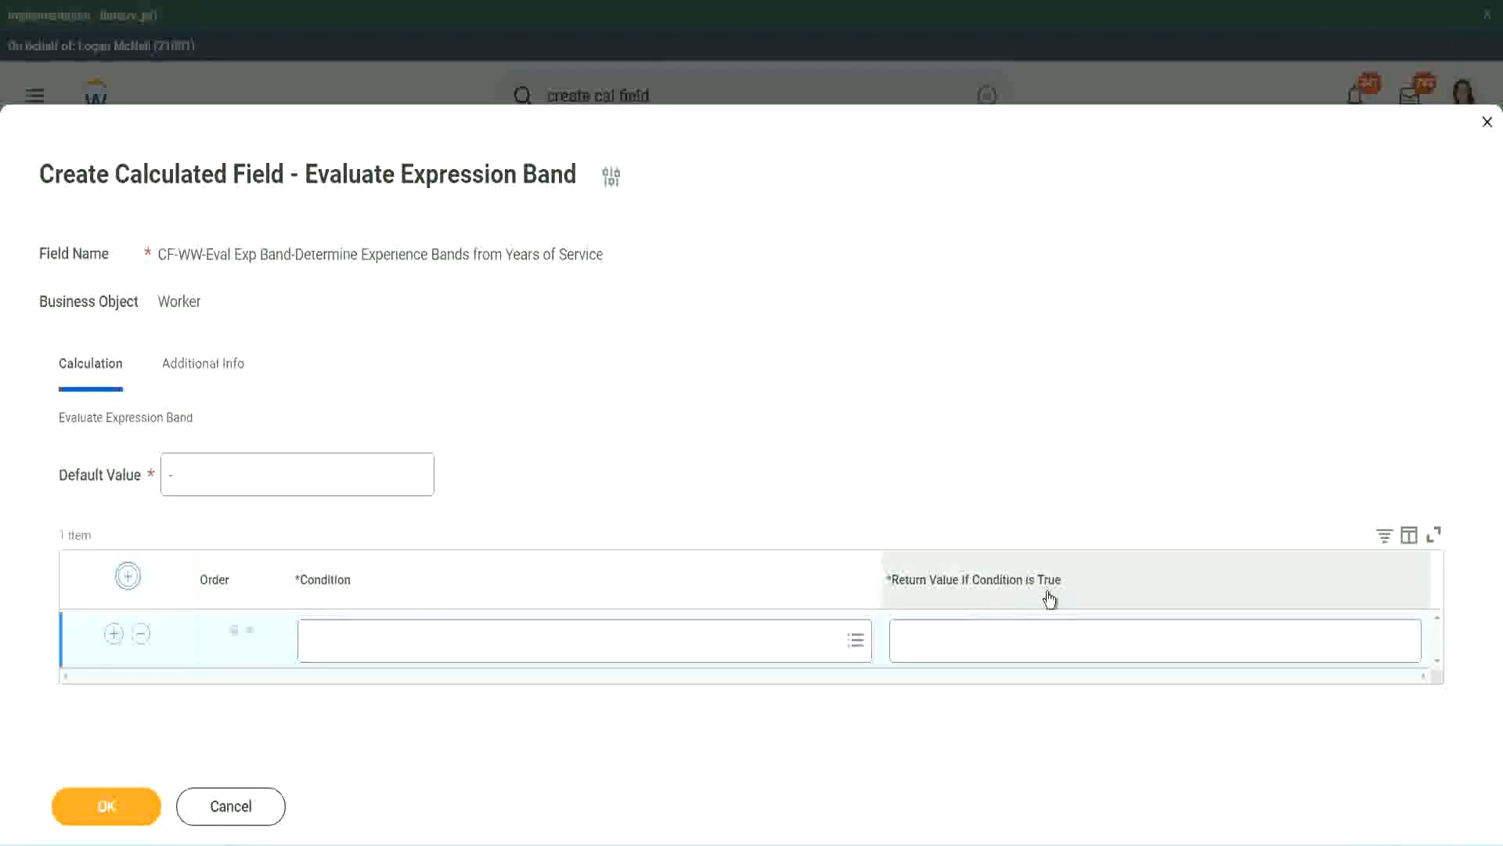
left_click(978, 639)
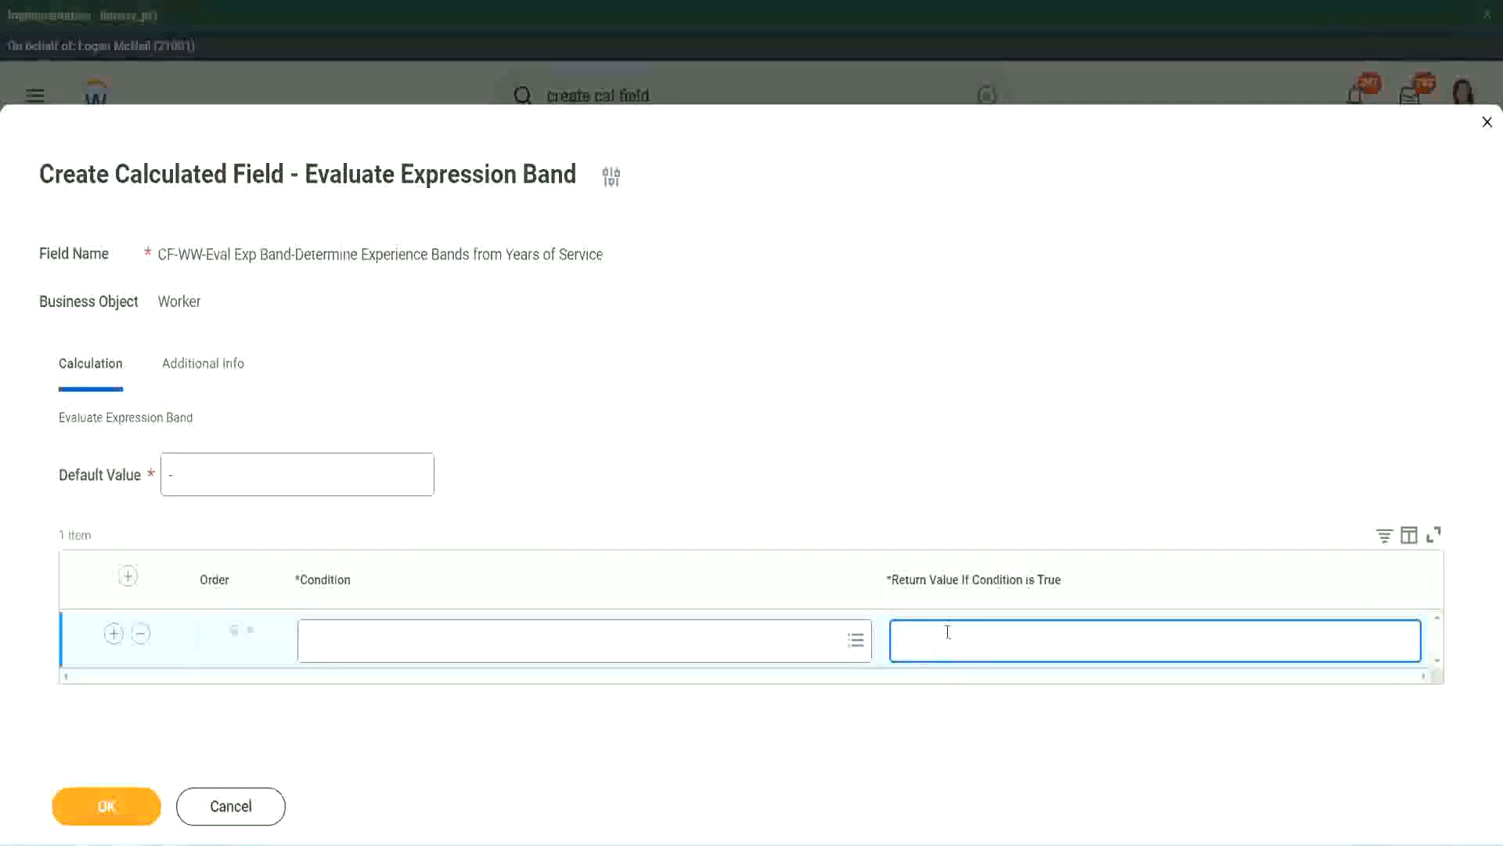
type("adkjdjaidjaijdiaj")
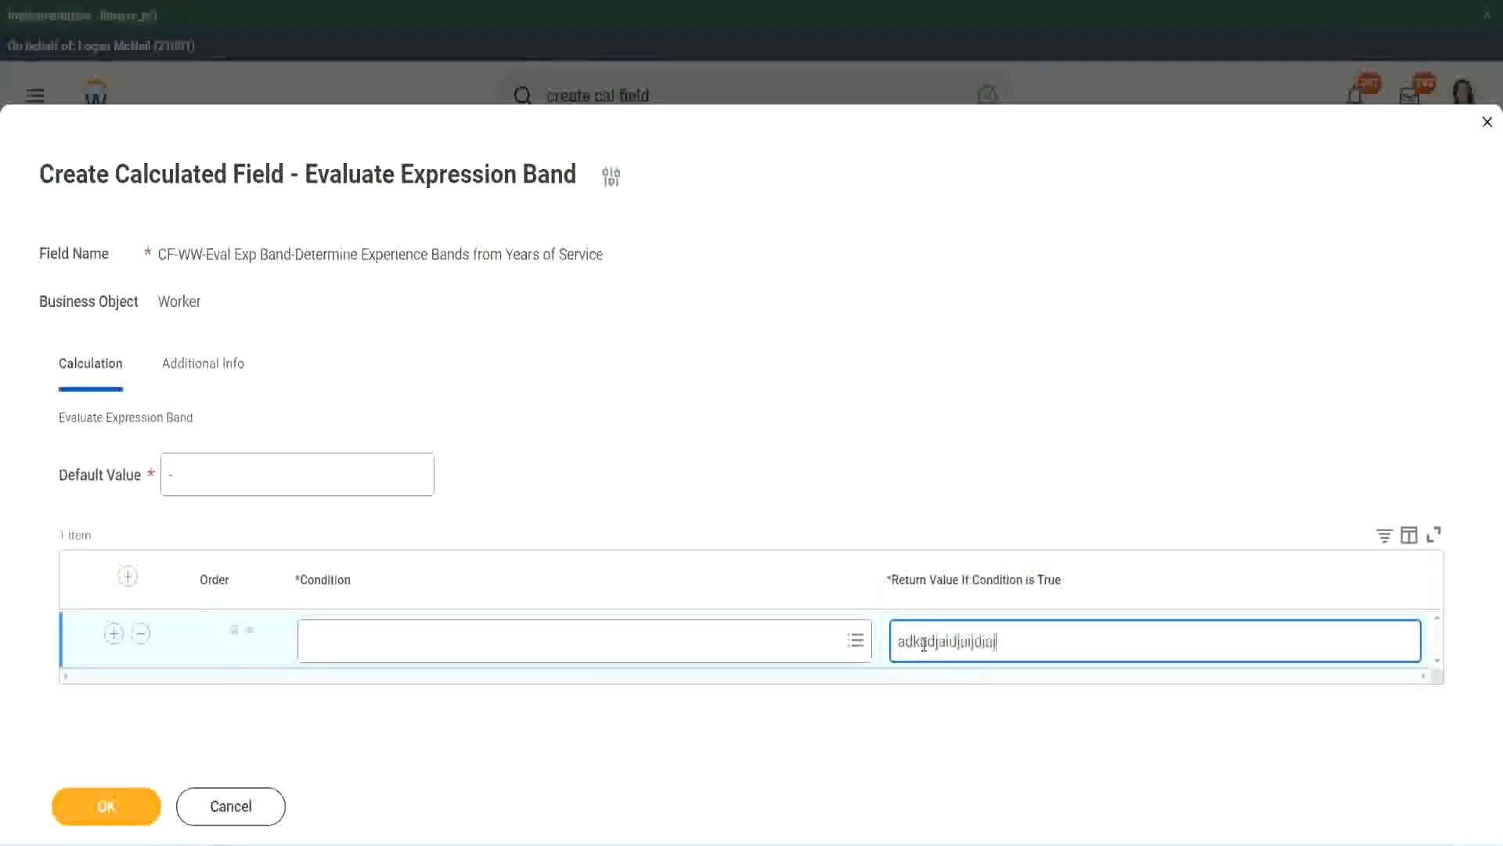
key("BackSpace")
key("BackSpace")
key("BackSpace")
key("BackSpace")
key("BackSpace")
key("BackSpace")
key("BackSpace")
key("BackSpace")
key("BackSpace")
key("BackSpace")
key("BackSpace")
key("BackSpace")
key("BackSpace")
key("BackSpace")
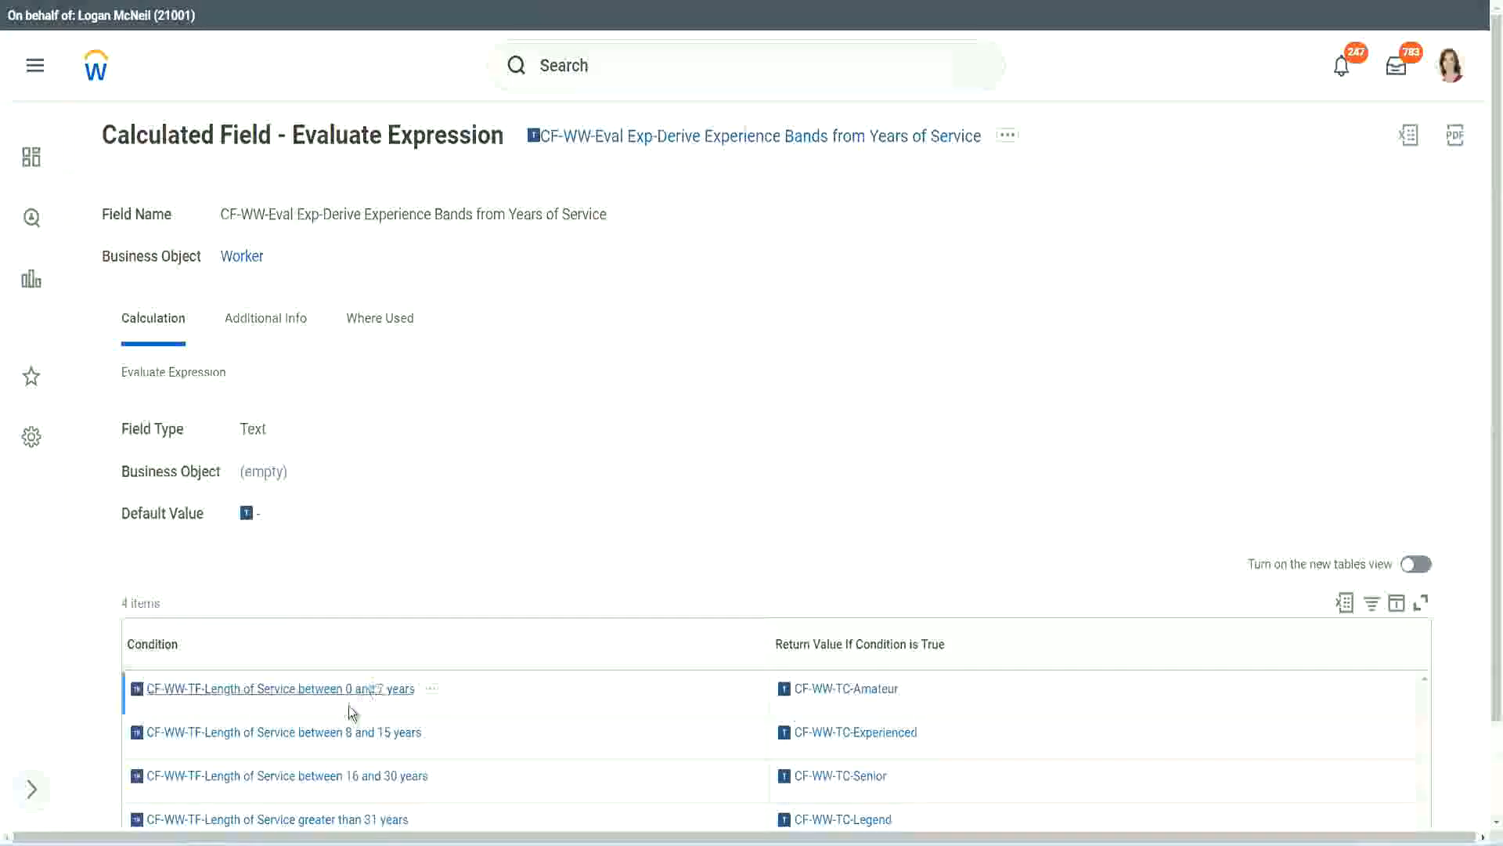
- Copy the condition name CF-WW-TF-Length of Service between 0 and 7 years from the existing field into the first row's condition
right_click(345, 694)
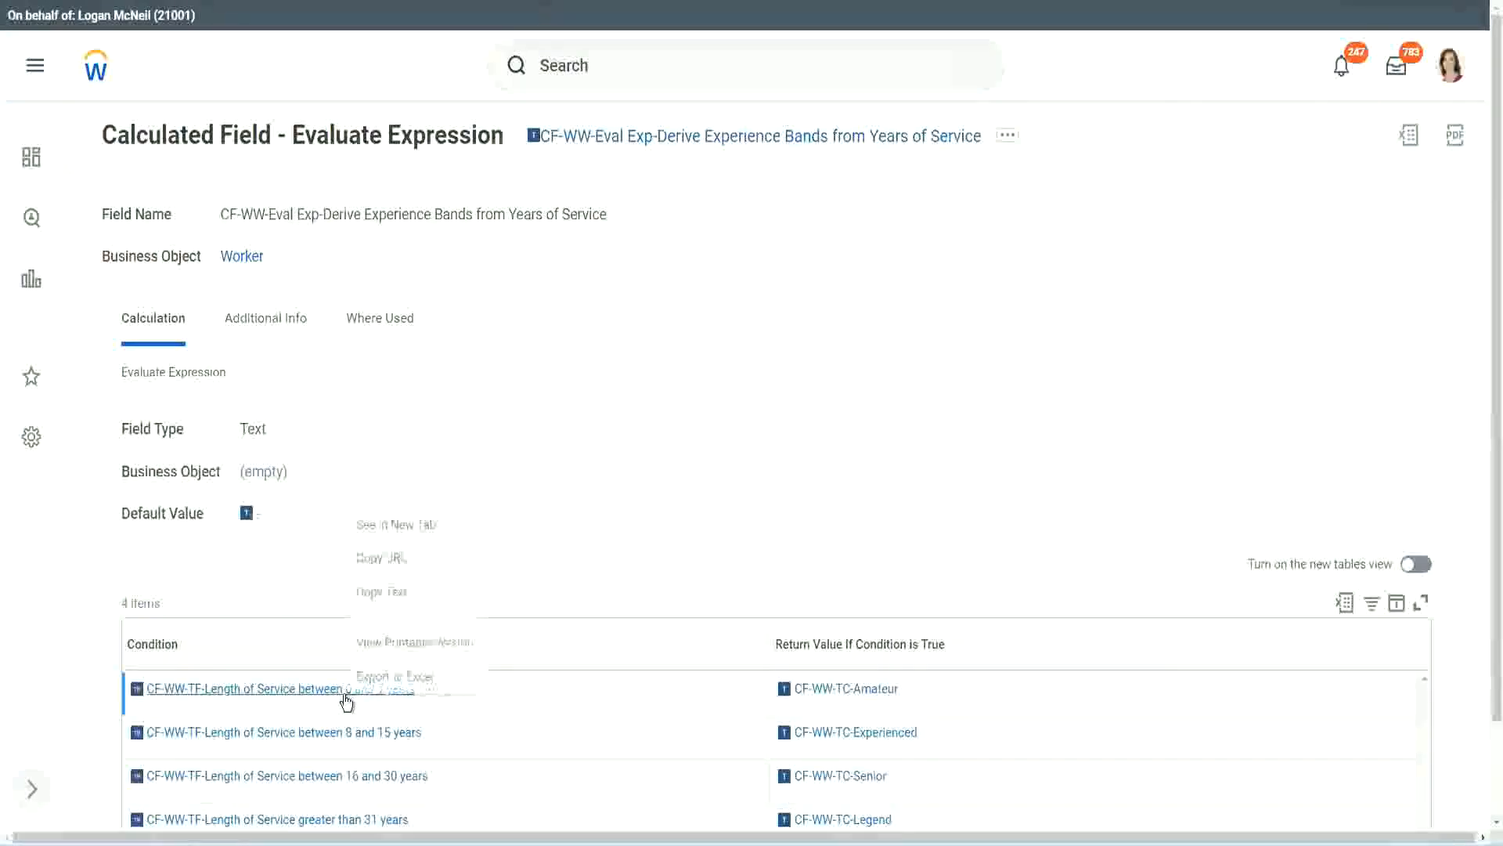
left_click(410, 592)
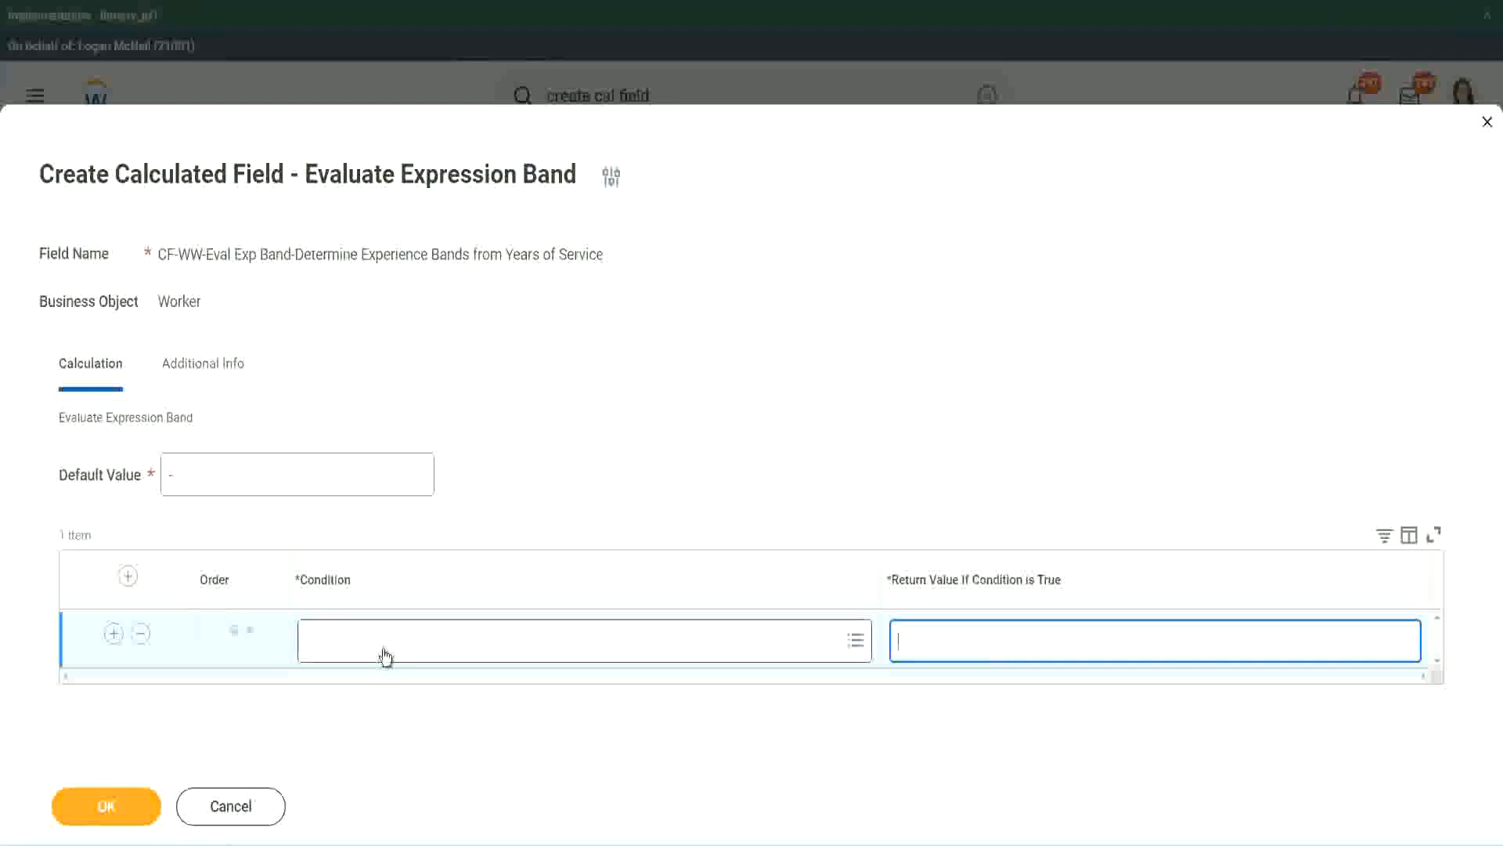
left_click(380, 650)
key("ctrl+v")
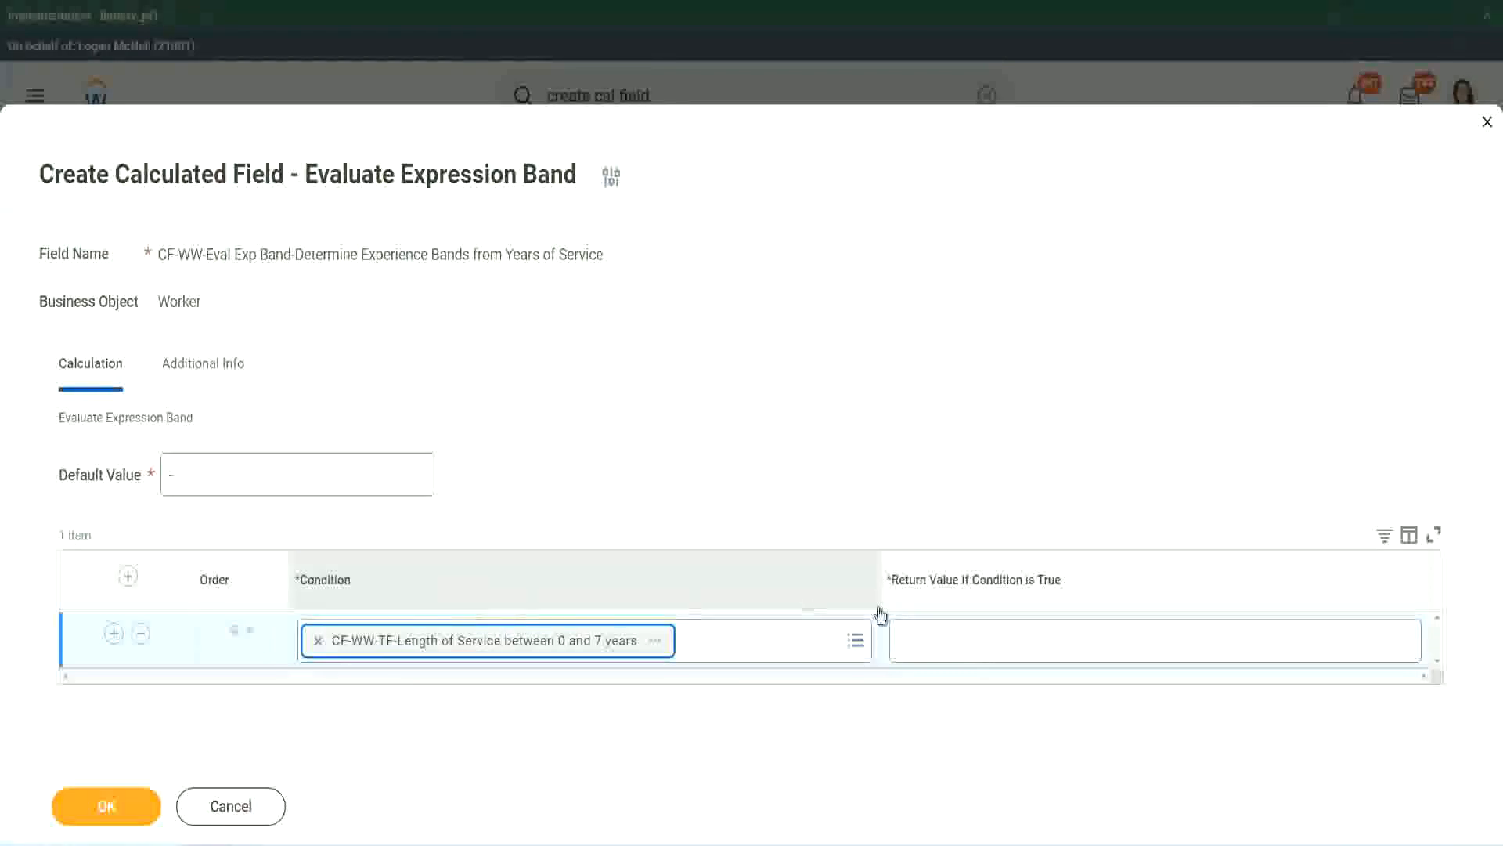
- Set the first row's return value to Amateur and add three more condition rows
left_click(950, 627)
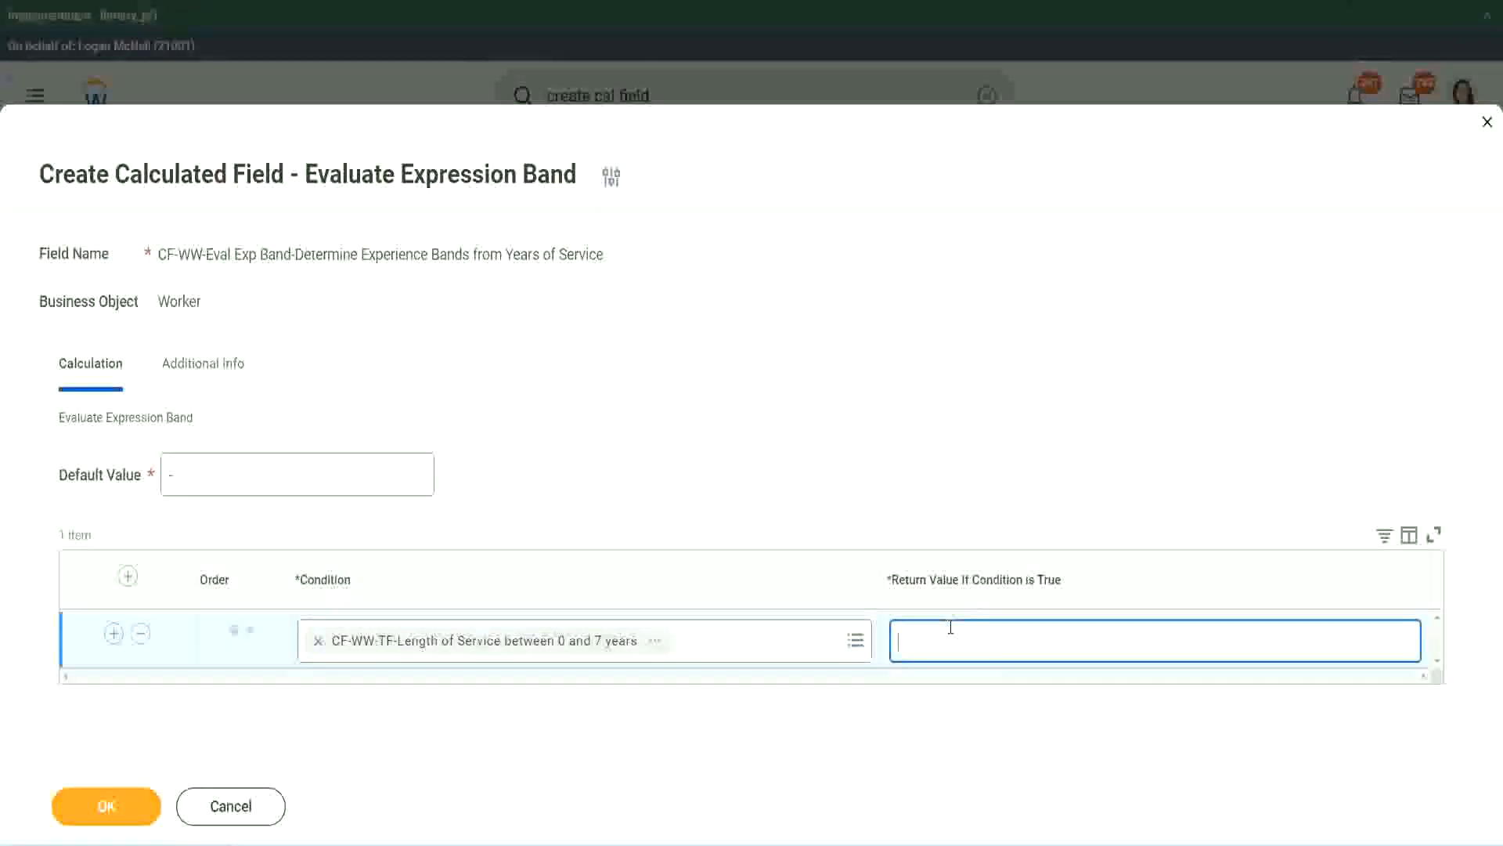
type("Amateur")
left_click(114, 632)
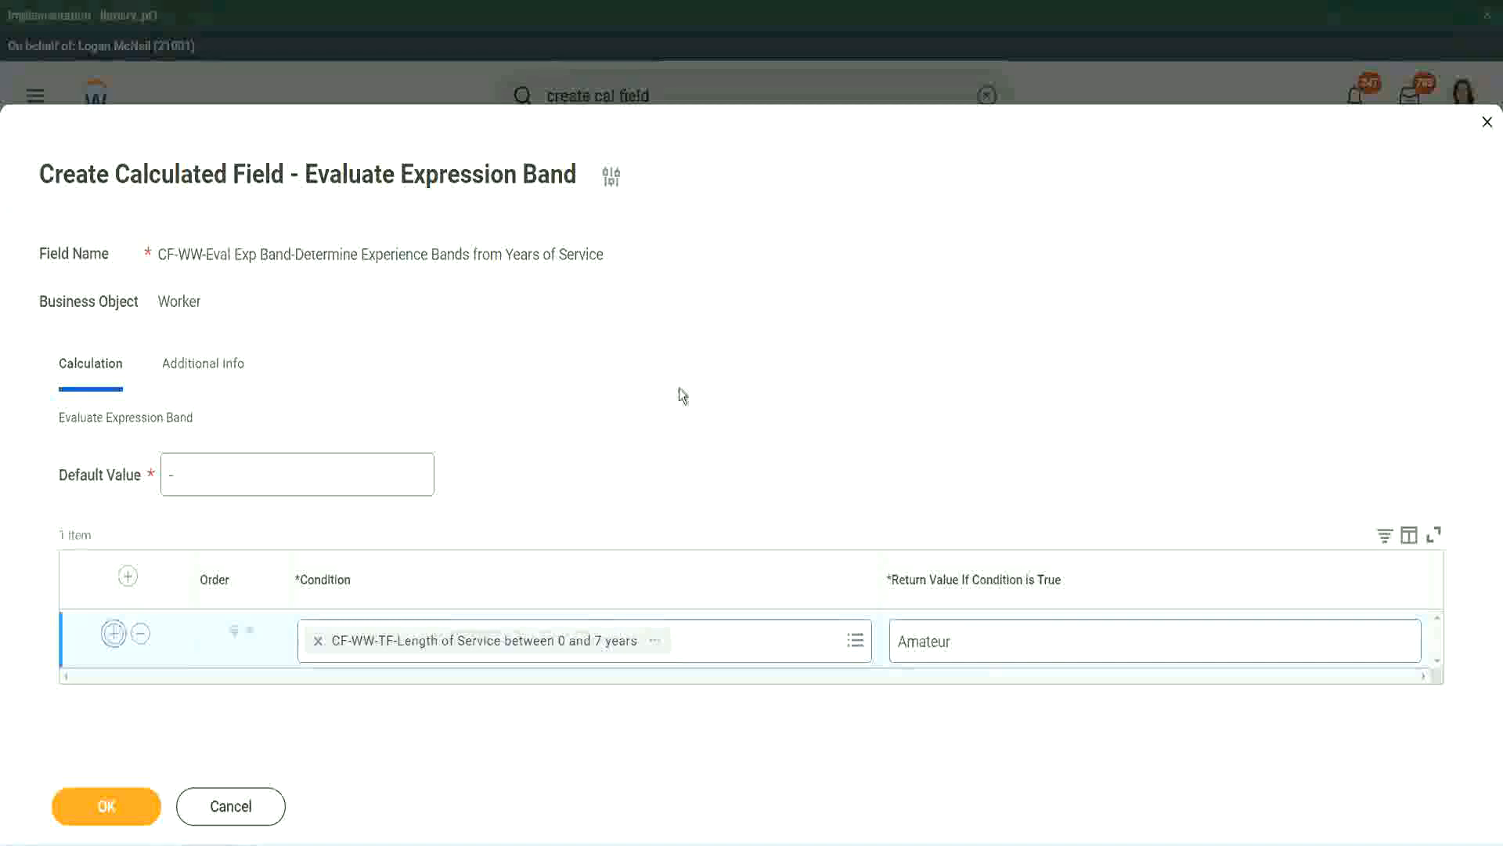
left_click(112, 690)
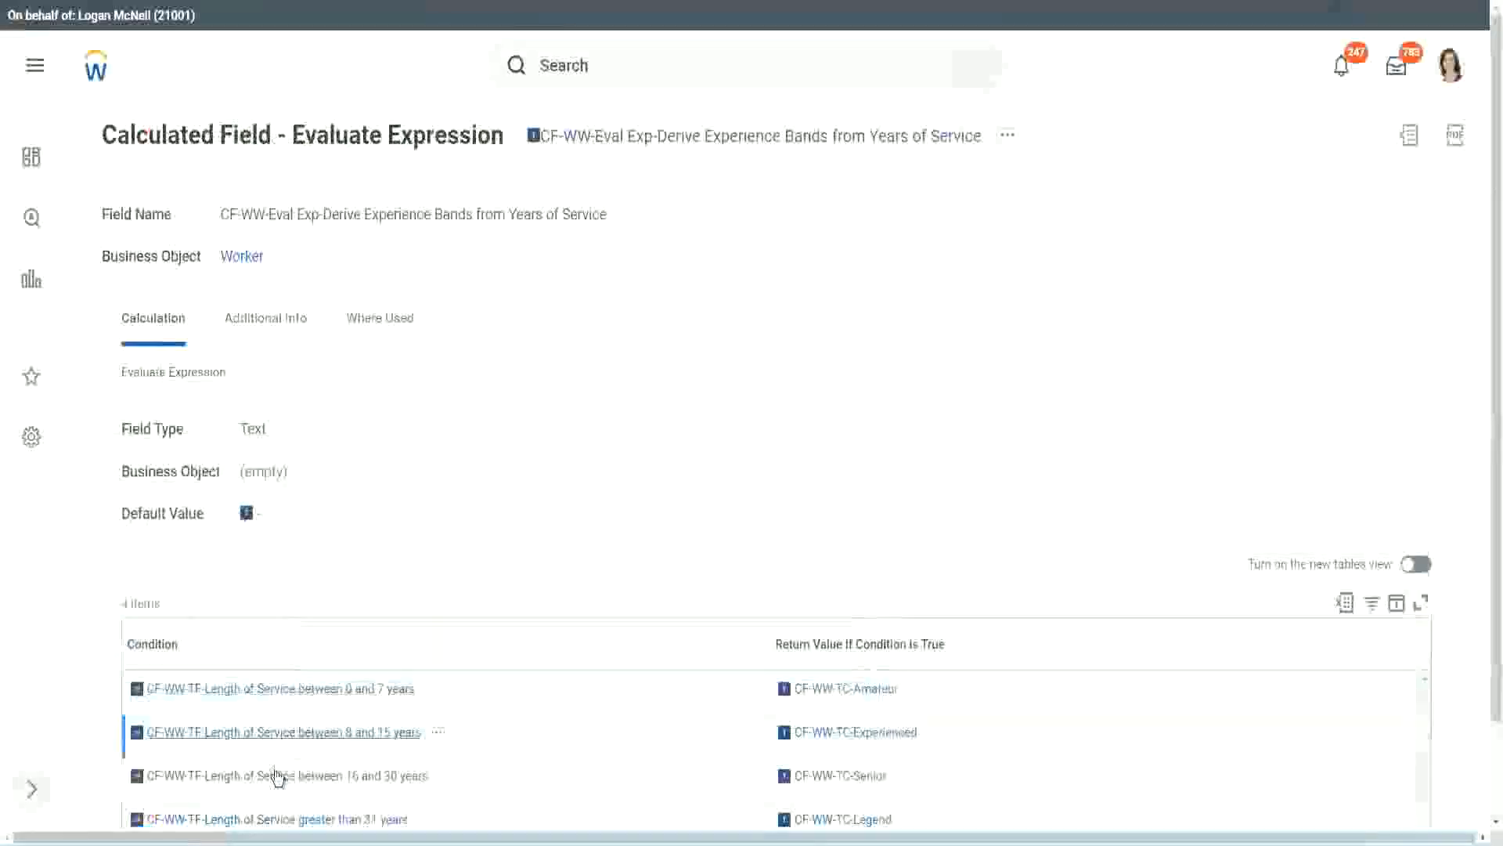
- Copy the existing field's CF-WW-TF-Length of Service between 16 and 30 years condition into the second row and move that row down to third place
right_click(282, 775)
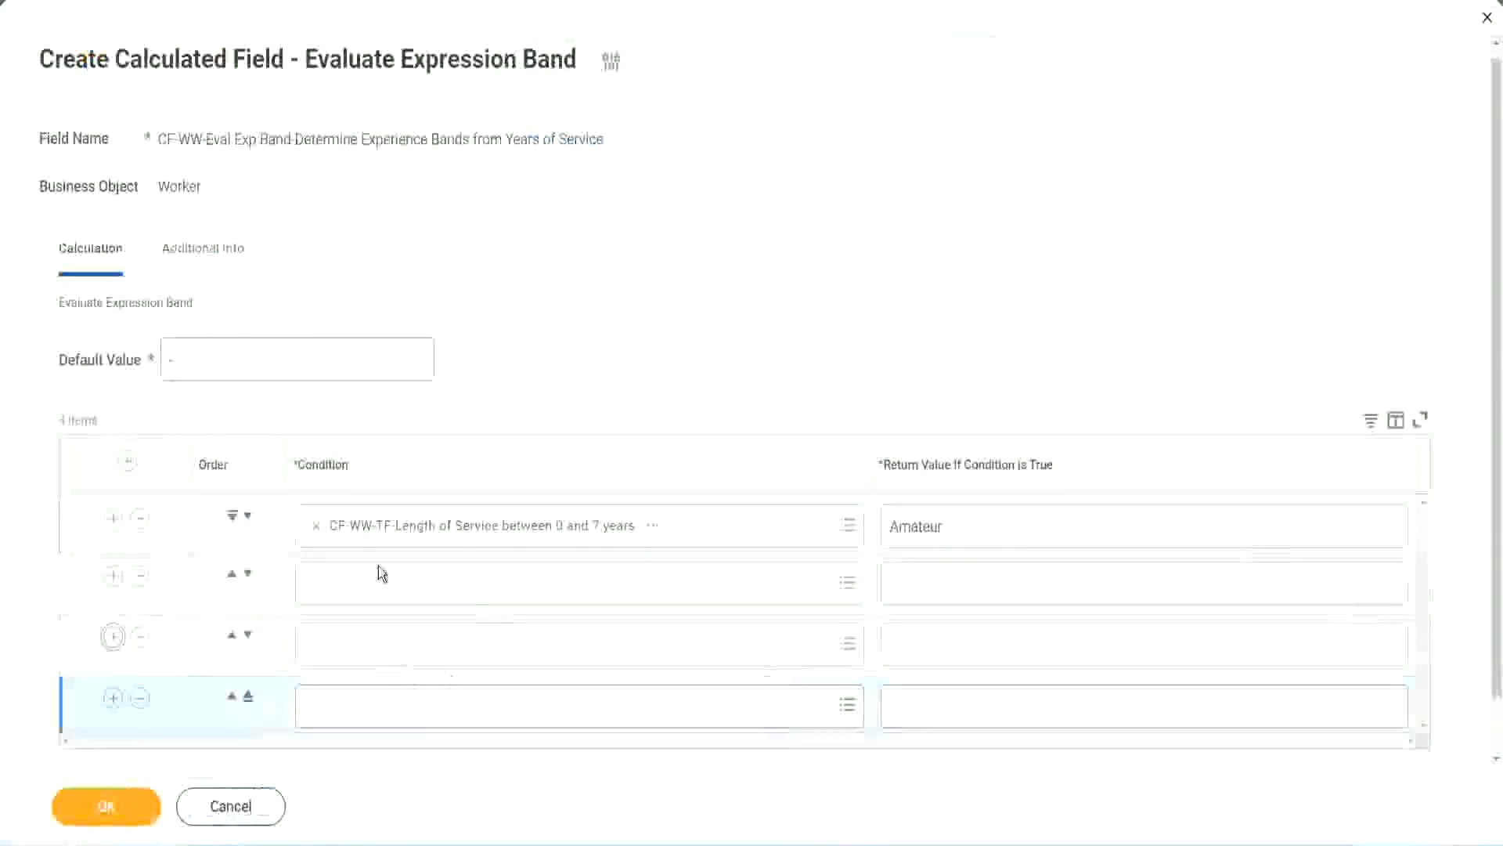
left_click(381, 578)
key("ctrl+v")
key("Return")
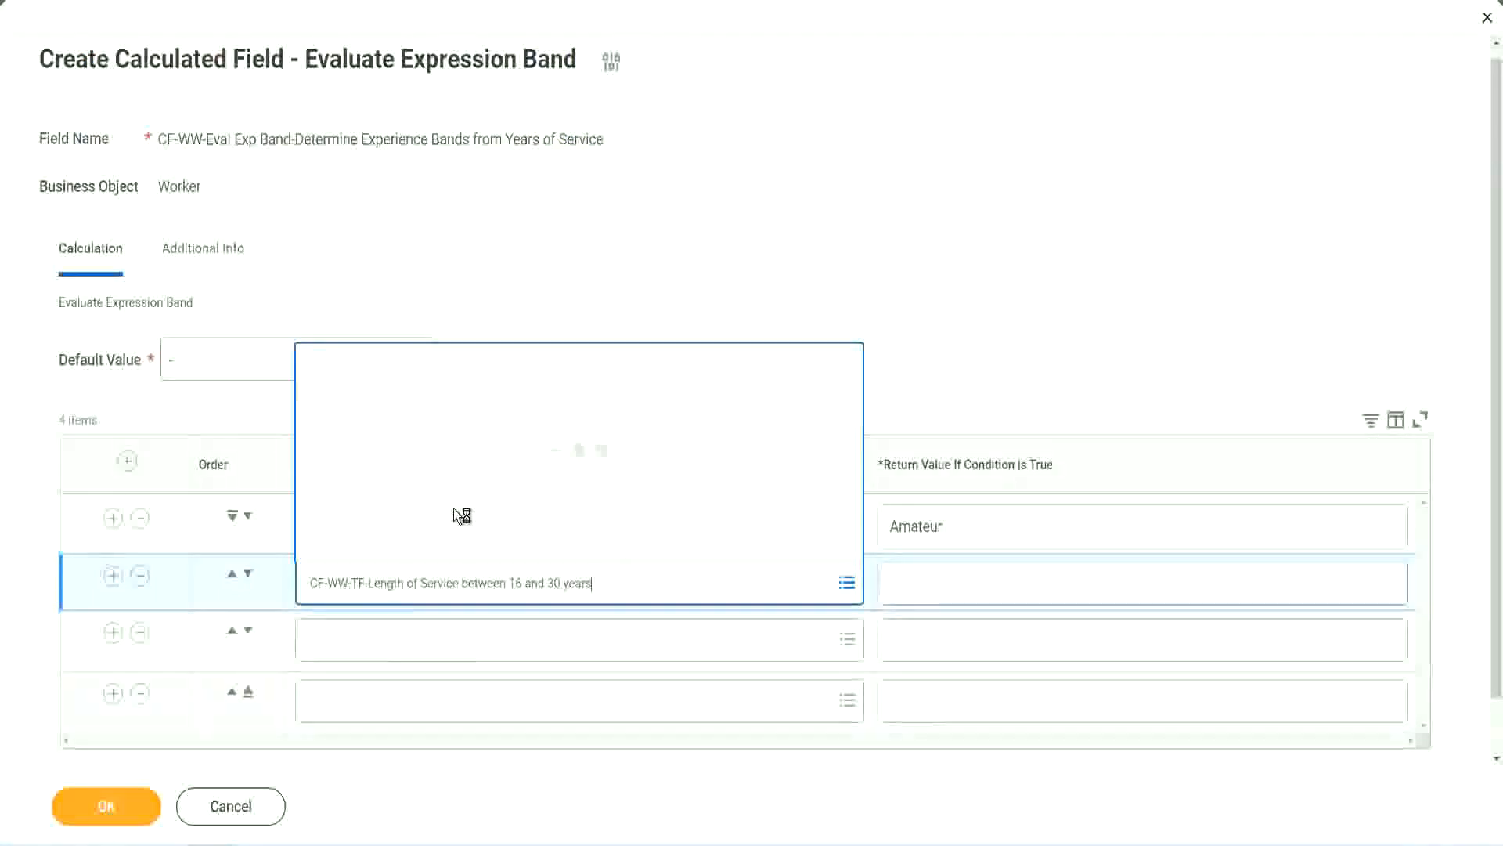
left_click(247, 574)
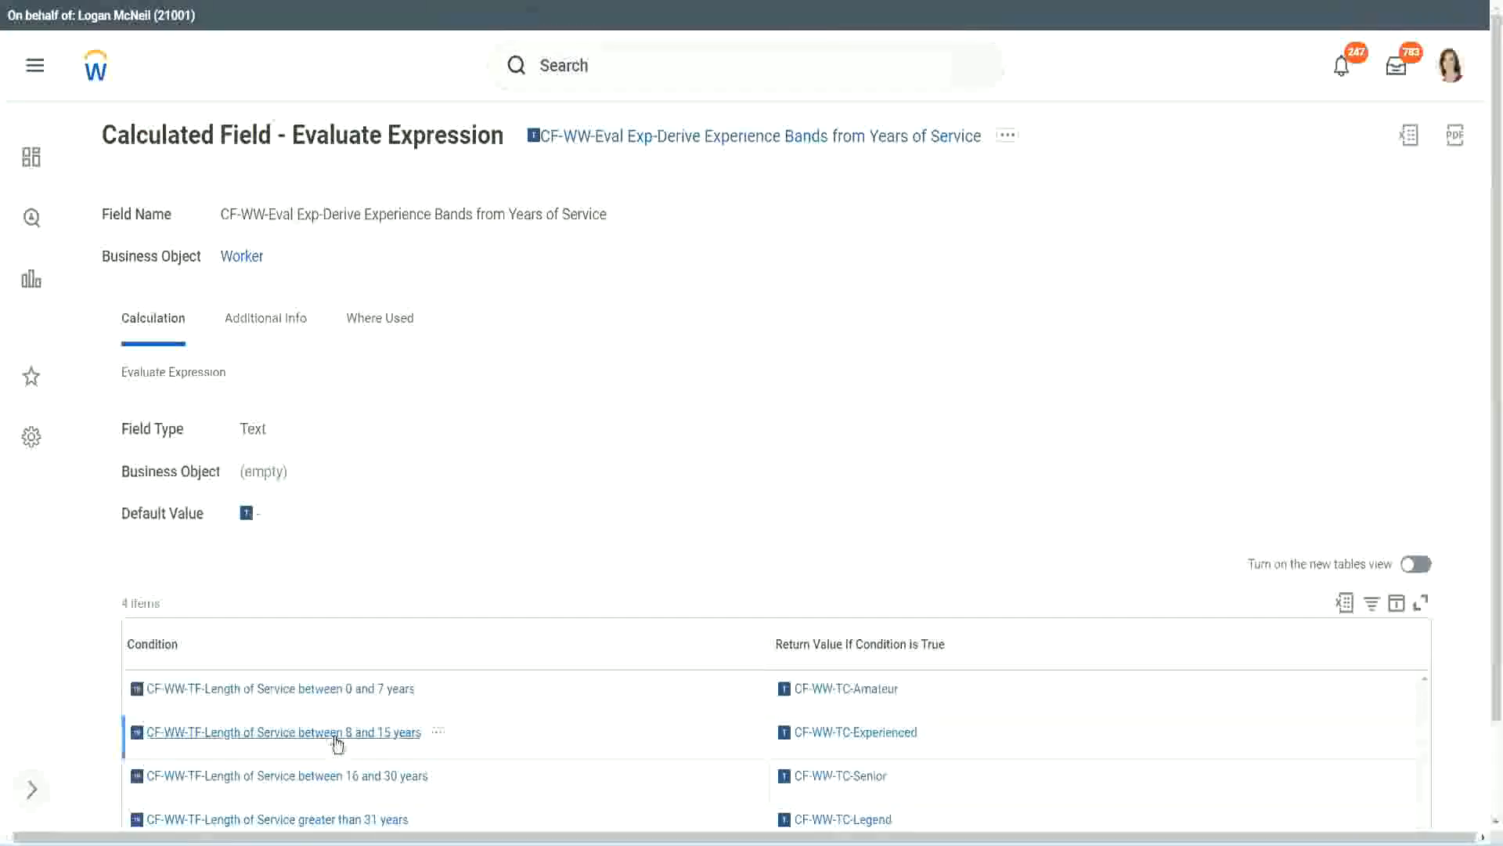
- Copy the condition name CF-WW-TF-Length of Service between 8 and 15 years from the existing field into the empty second row's condition
right_click(338, 743)
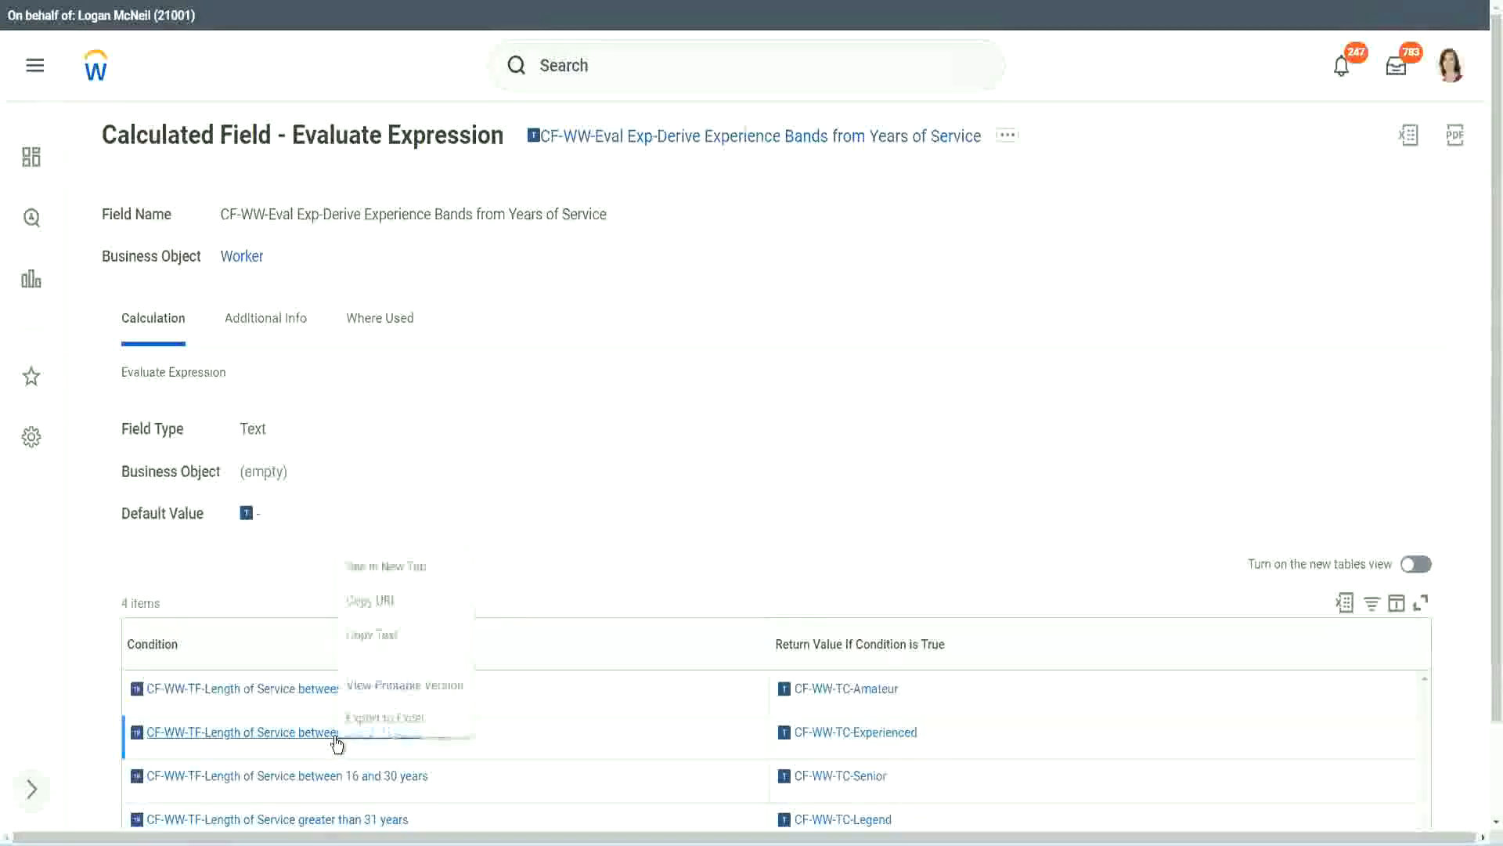
left_click(386, 634)
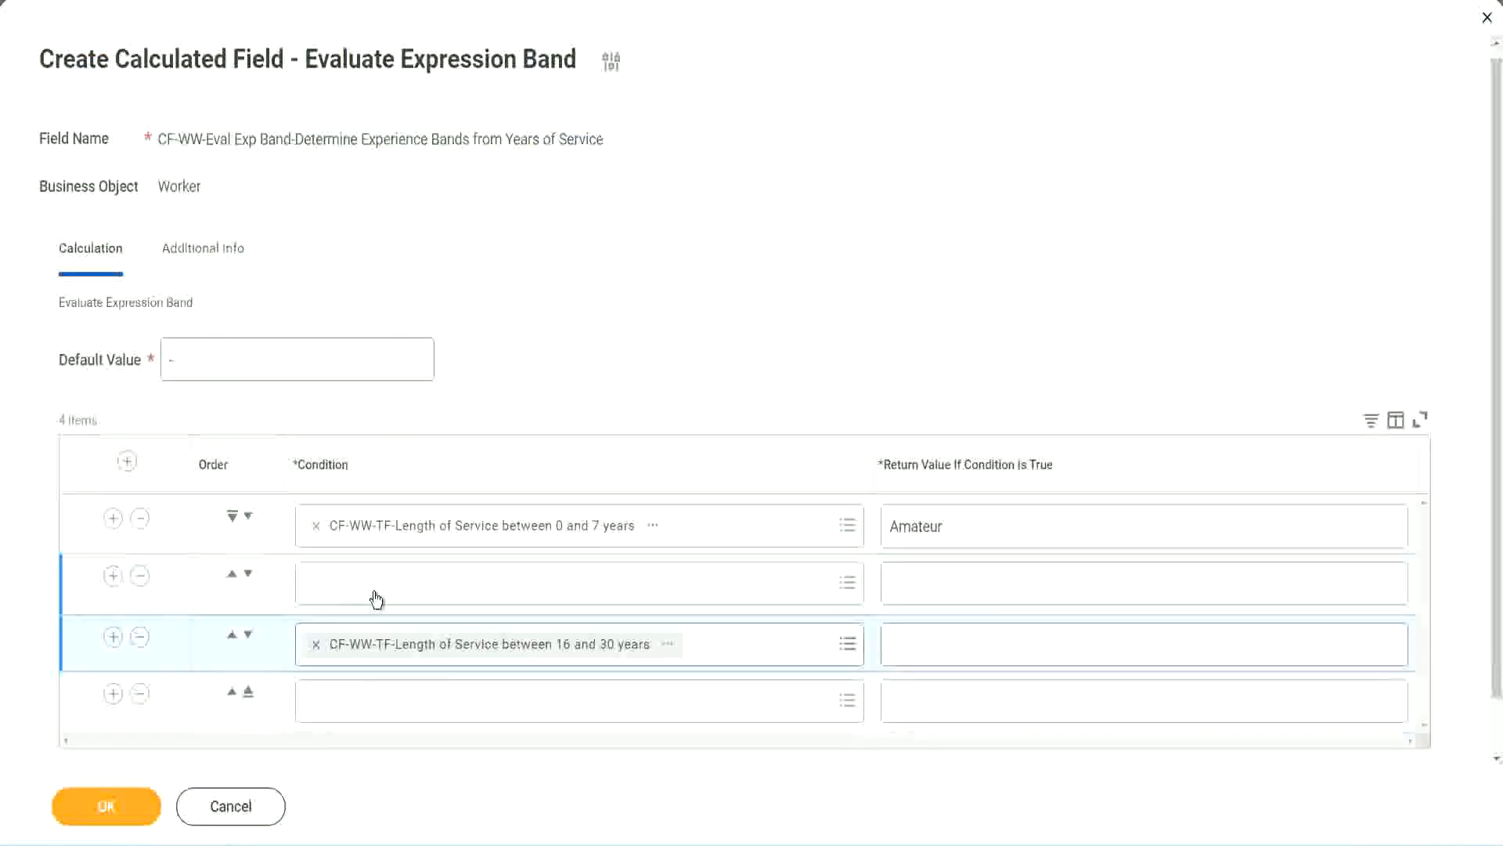
left_click(376, 599)
key("ctrl+v")
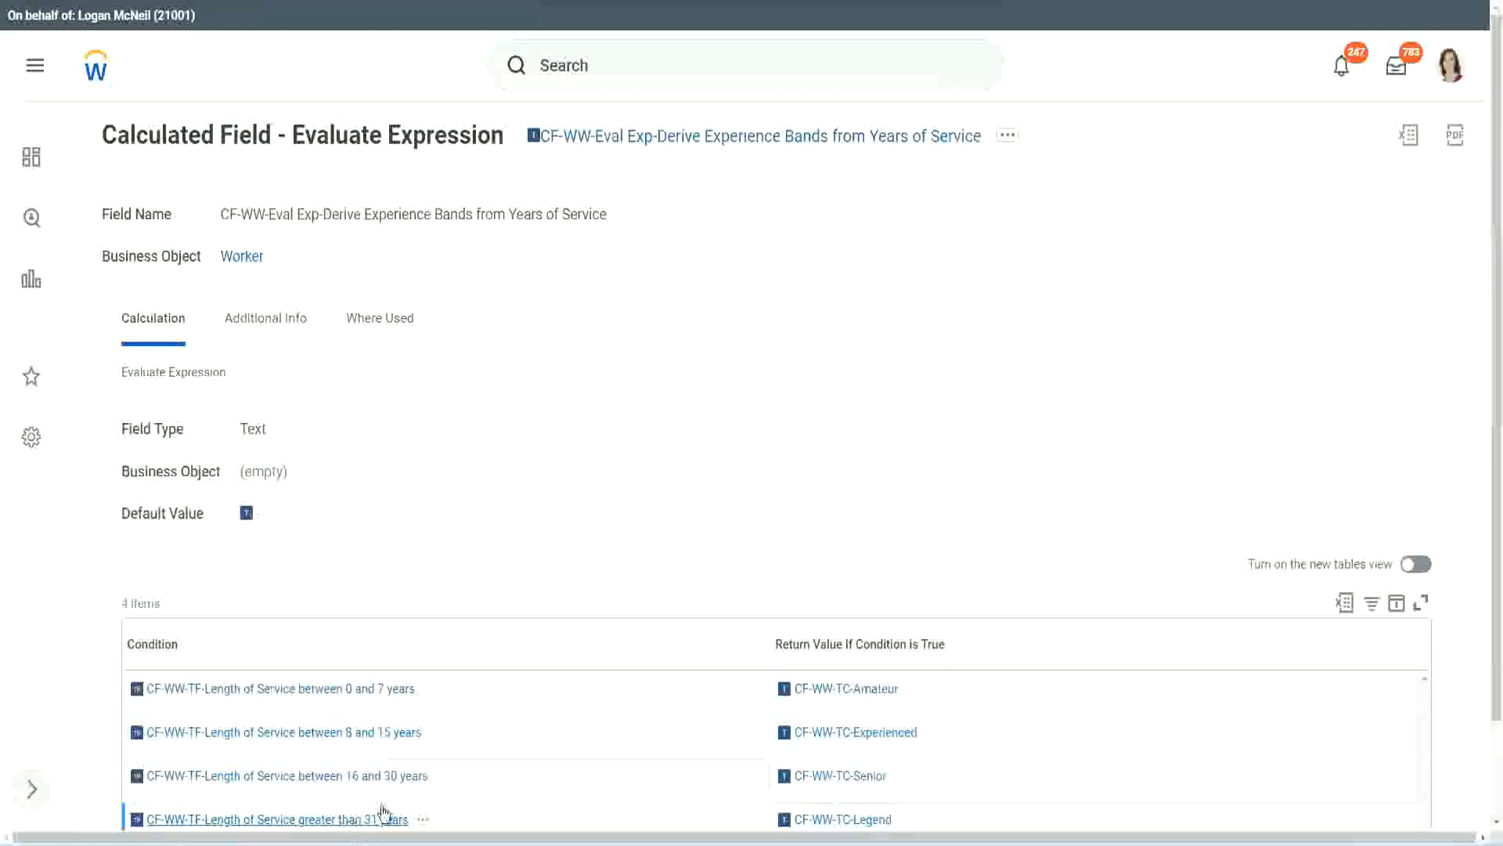
- Copy the condition name CF-WW-TF-Length of Service greater than 31 years from the existing field into the fourth row's condition
right_click(383, 814)
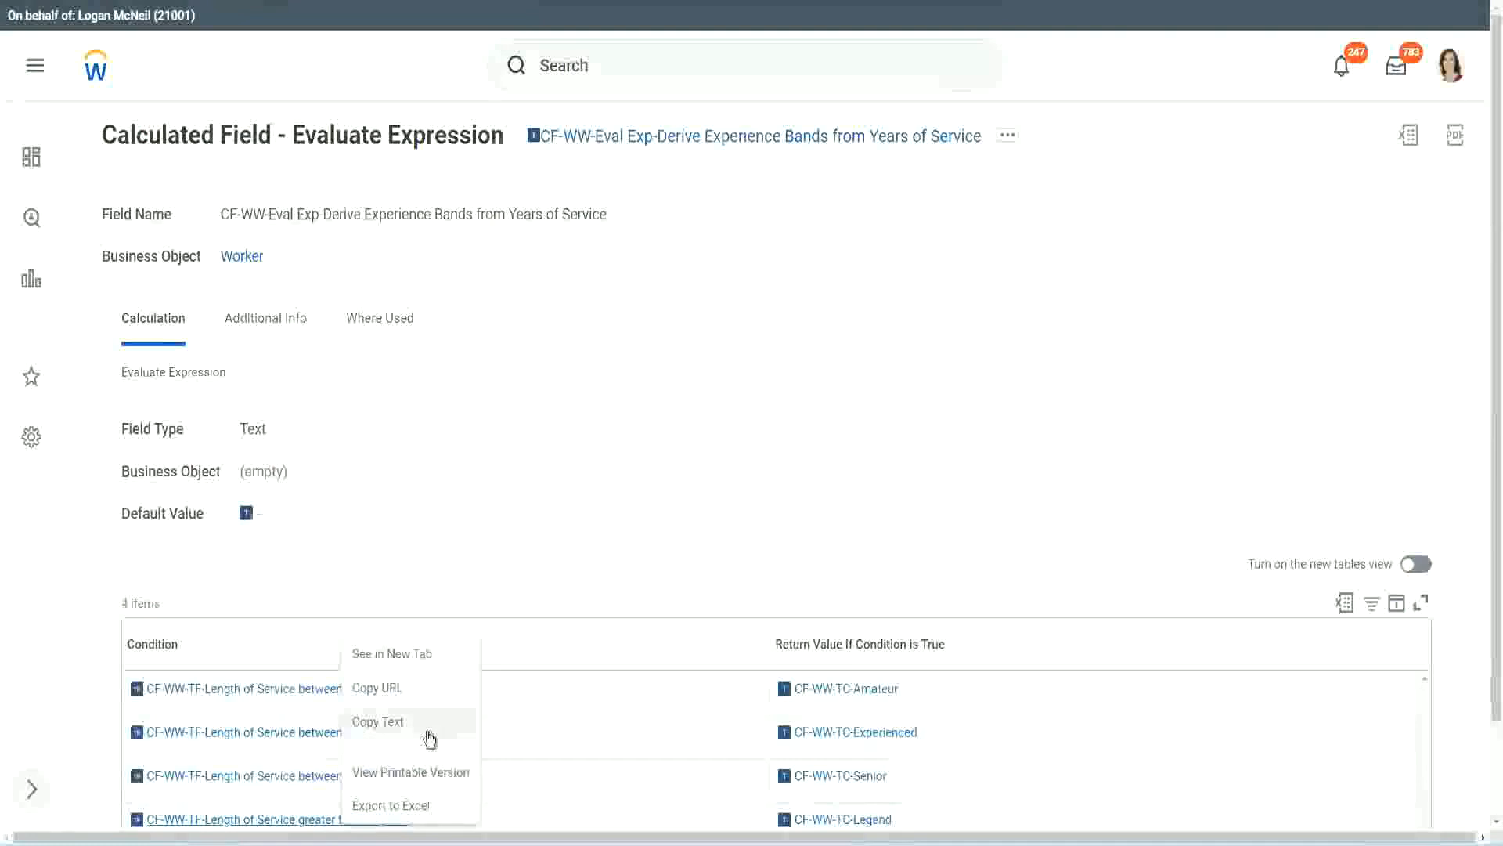
left_click(428, 731)
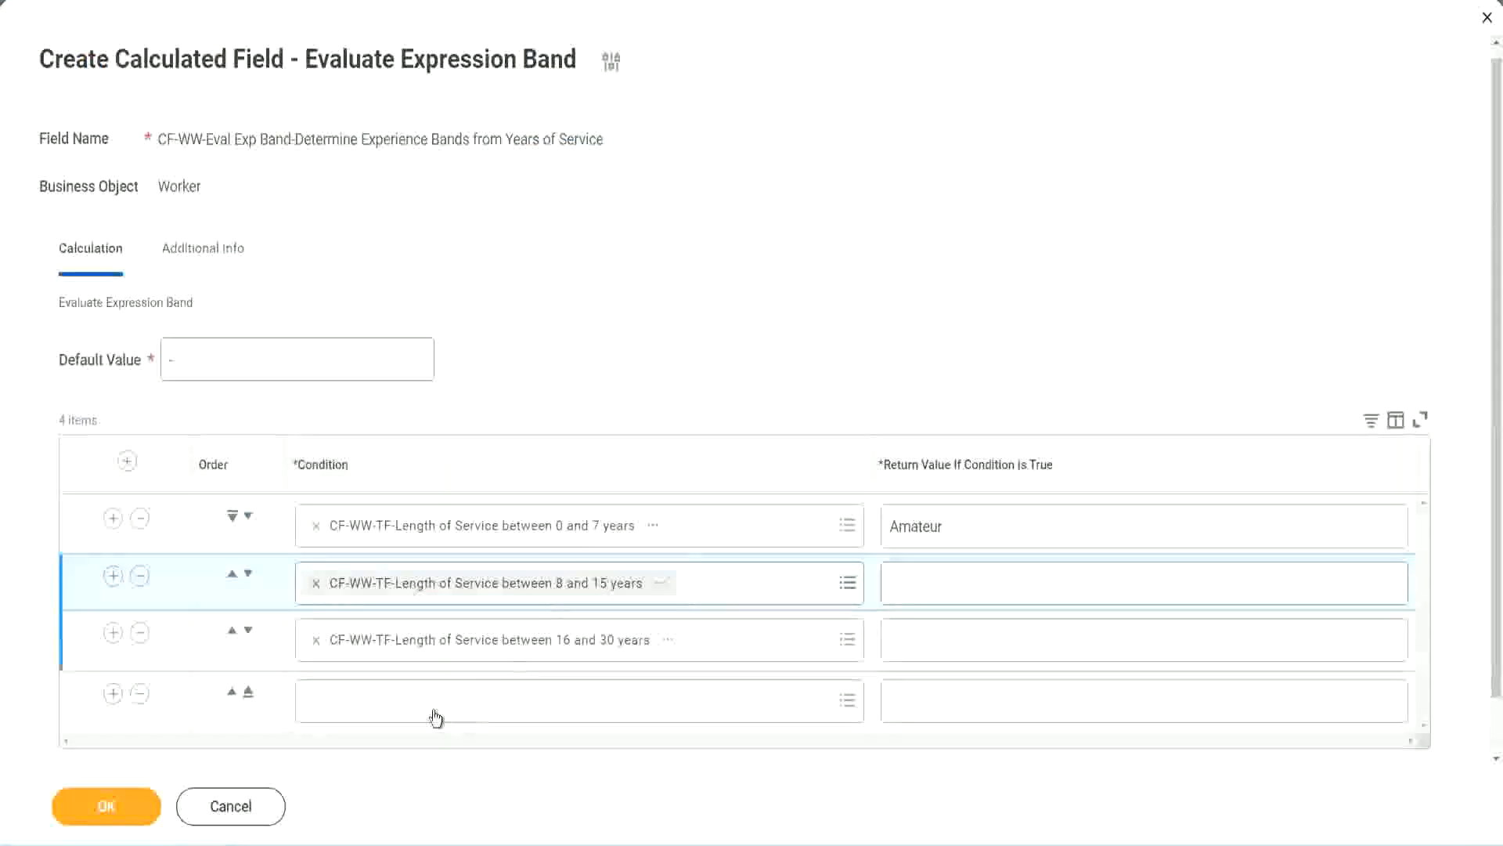
left_click(433, 709)
key("ctrl+v")
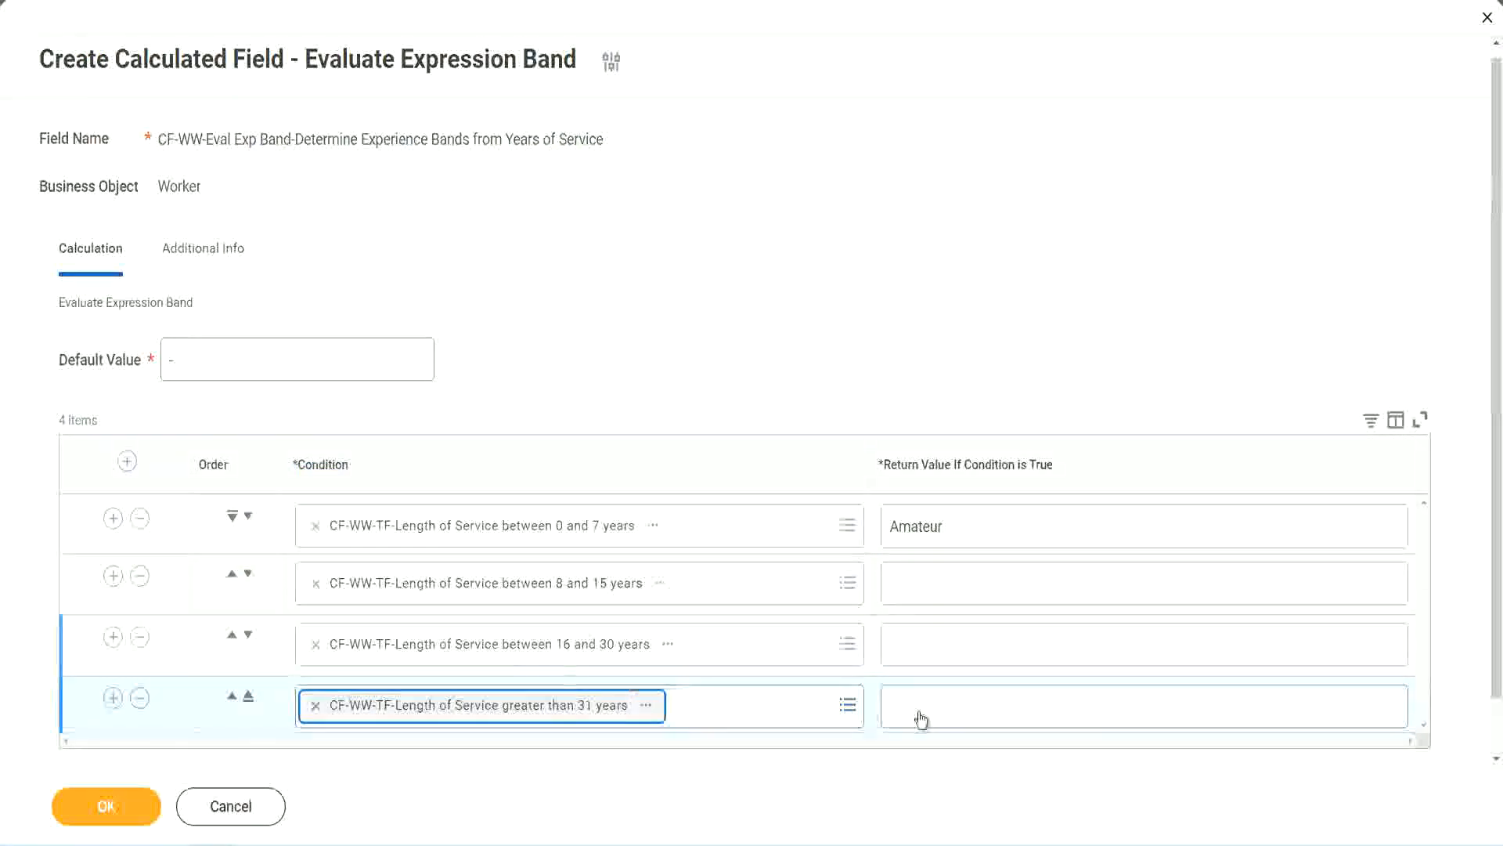
- Set the return values of the fourth, third and second rows to Legend, Senior and Experienced, and save the calculated field
left_click(984, 704)
type("Le")
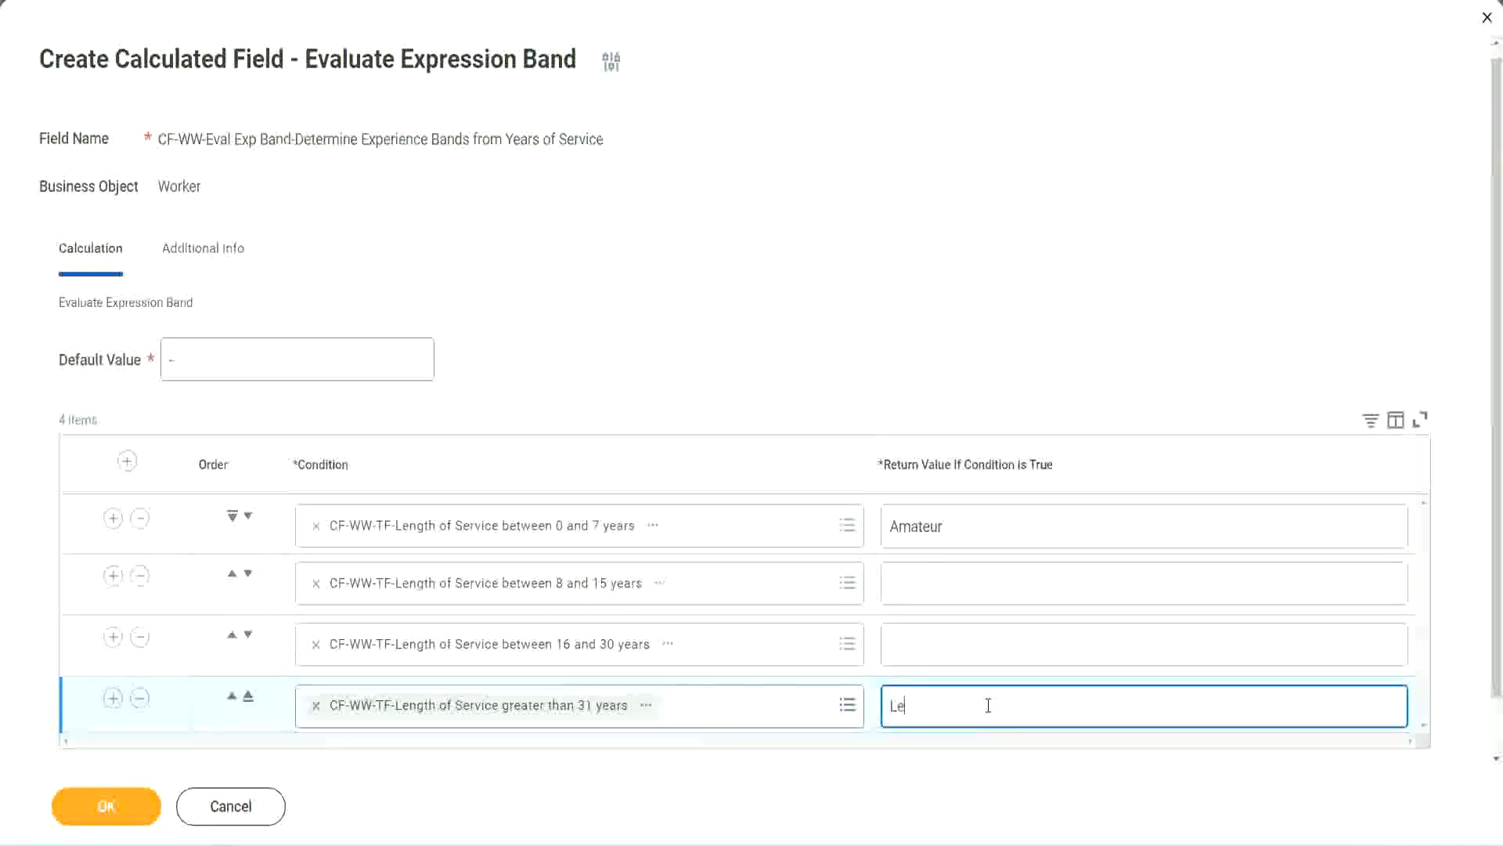
type("gend")
left_click(924, 642)
type("Senior")
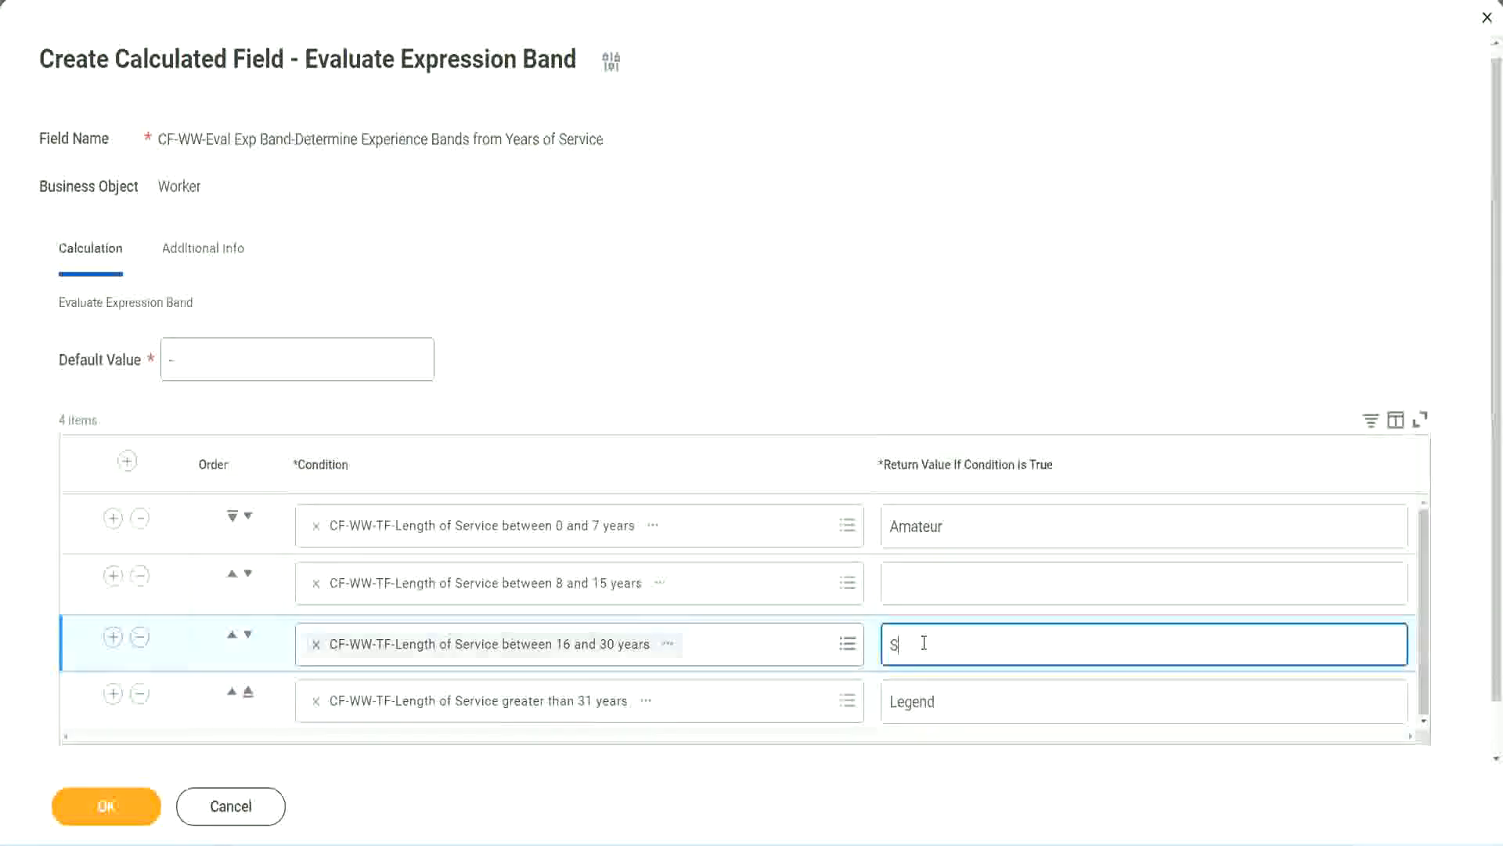
left_click(948, 584)
type("Ex")
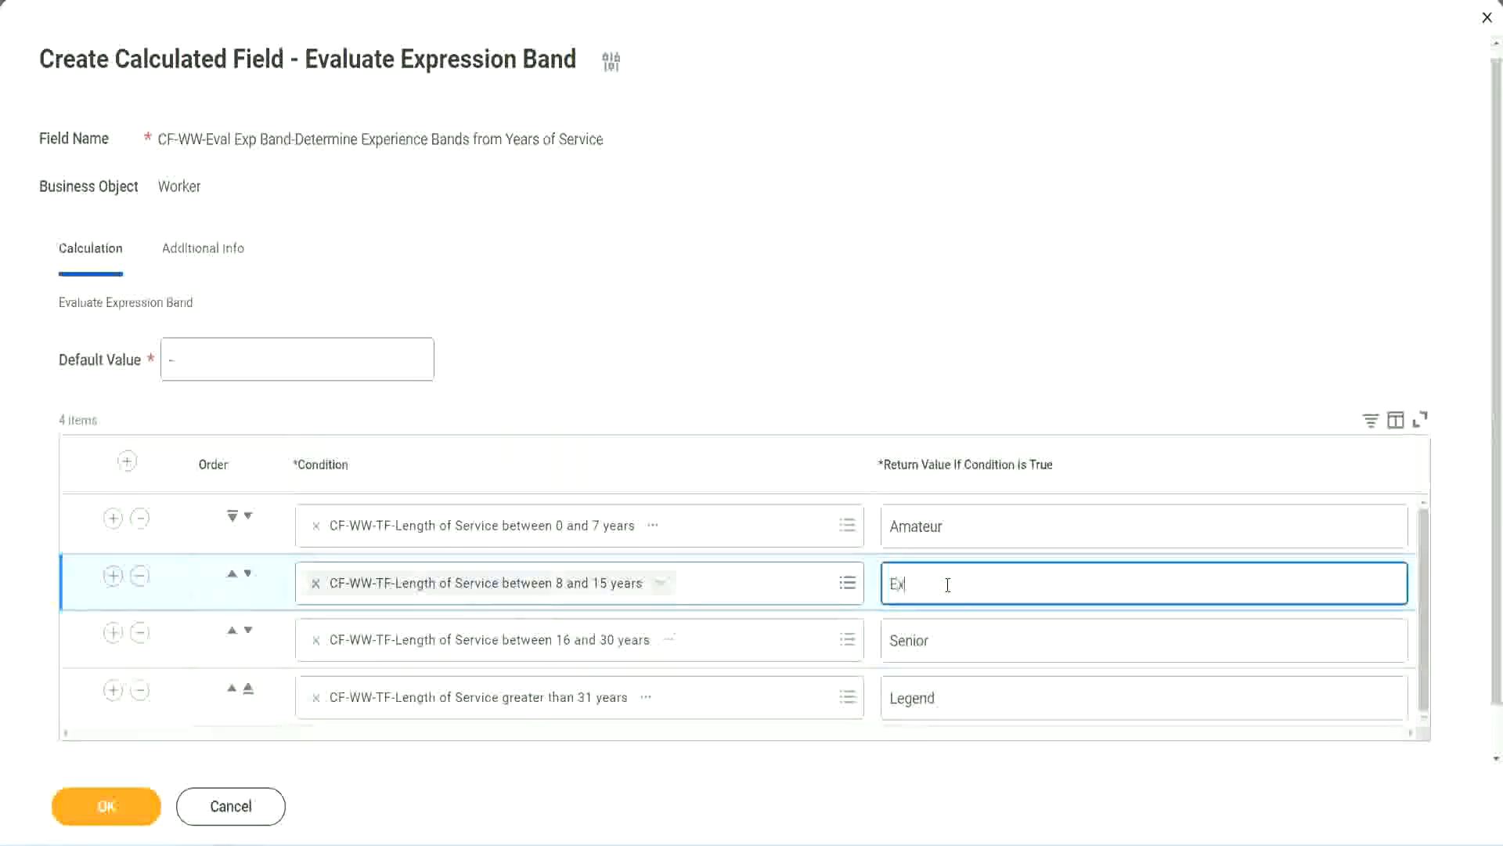
type("perienced")
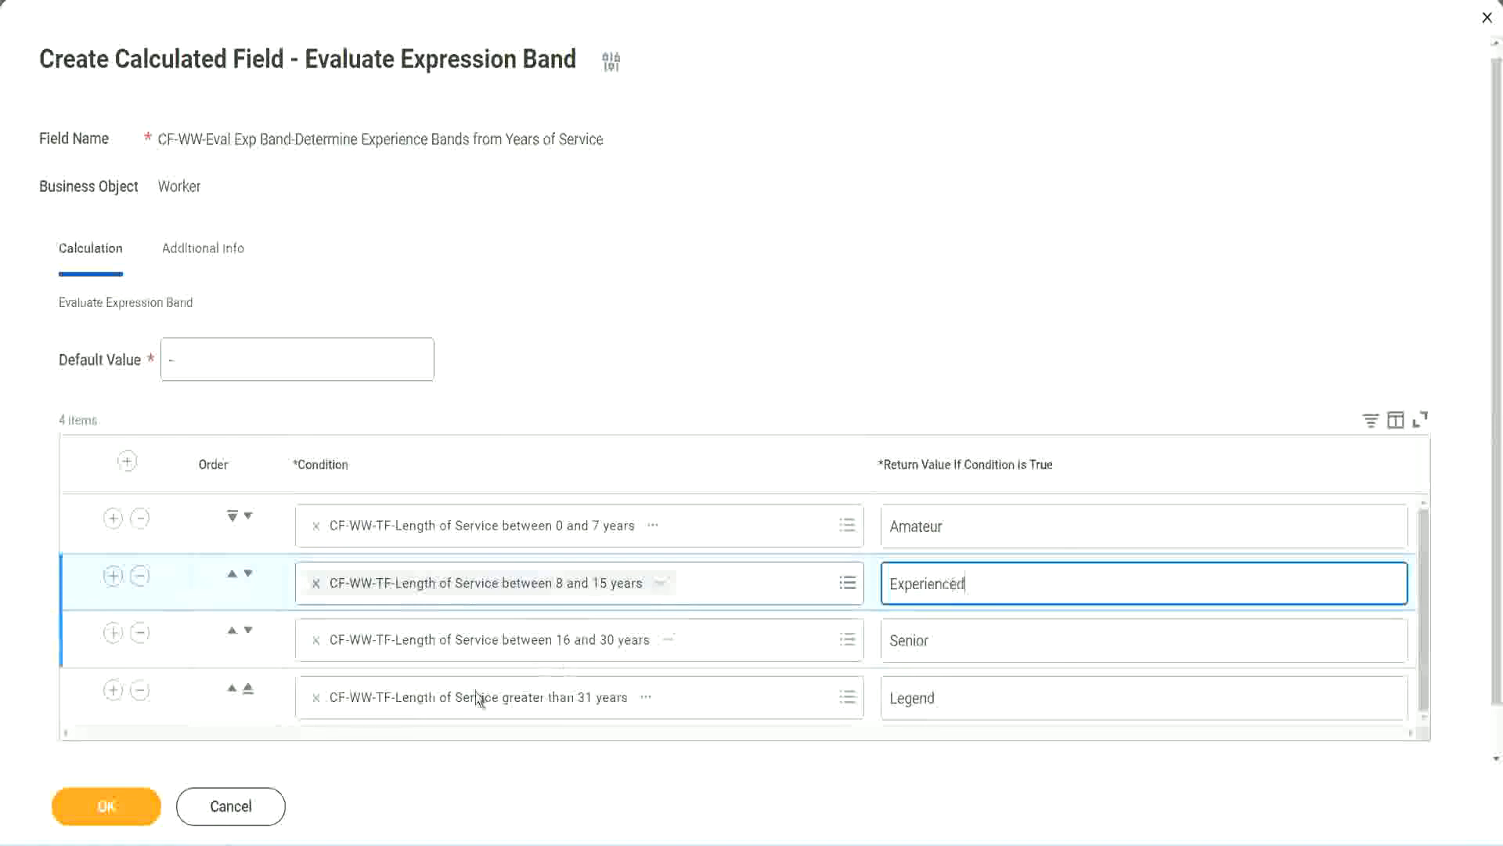
left_click(105, 805)
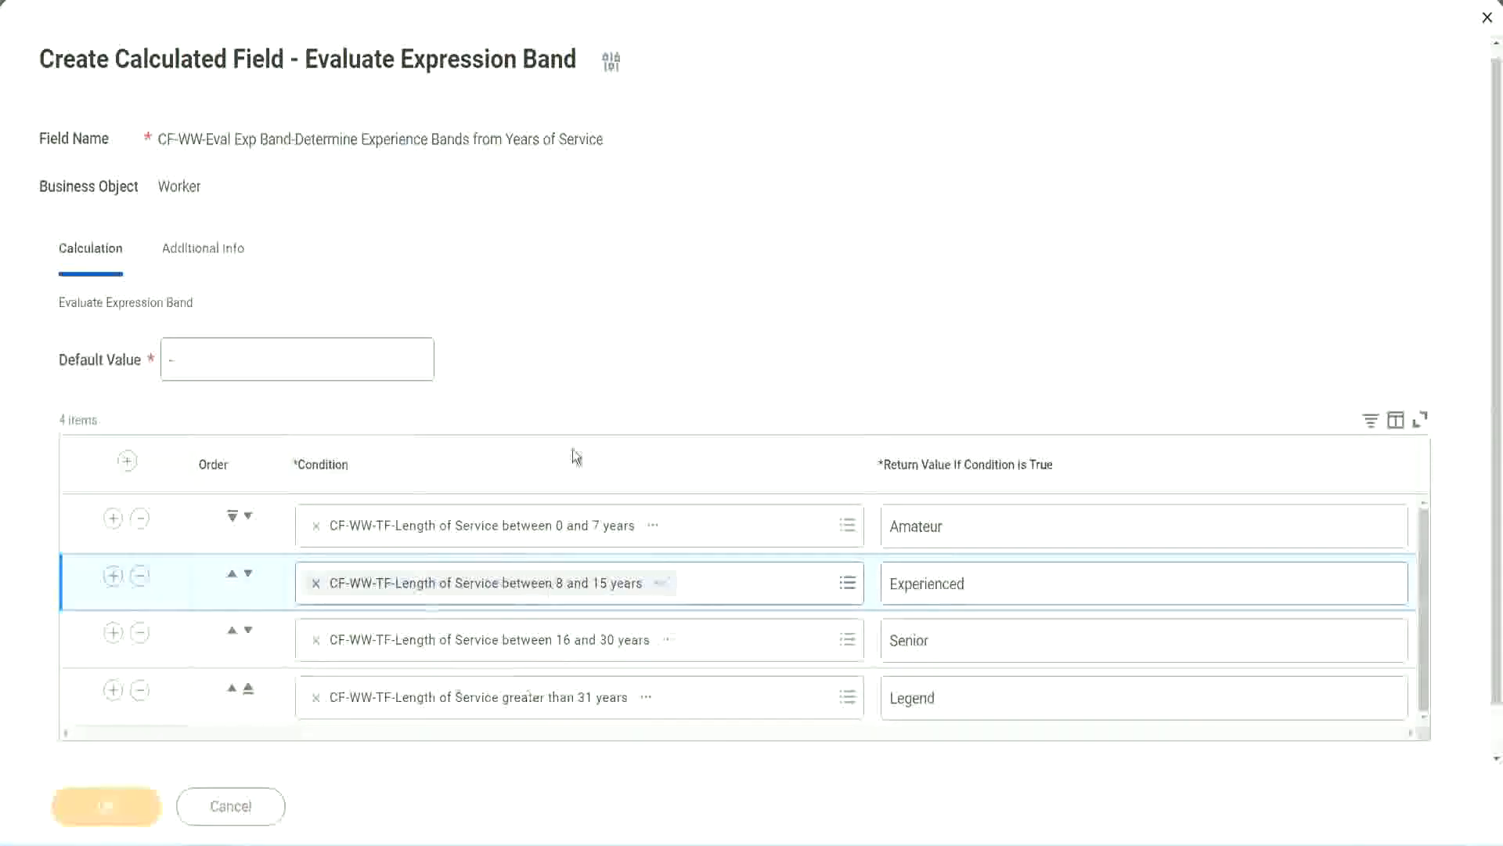
- Review the return value of each condition in the saved field and copy the calculated field's name
scroll(515, 482, "down", 3)
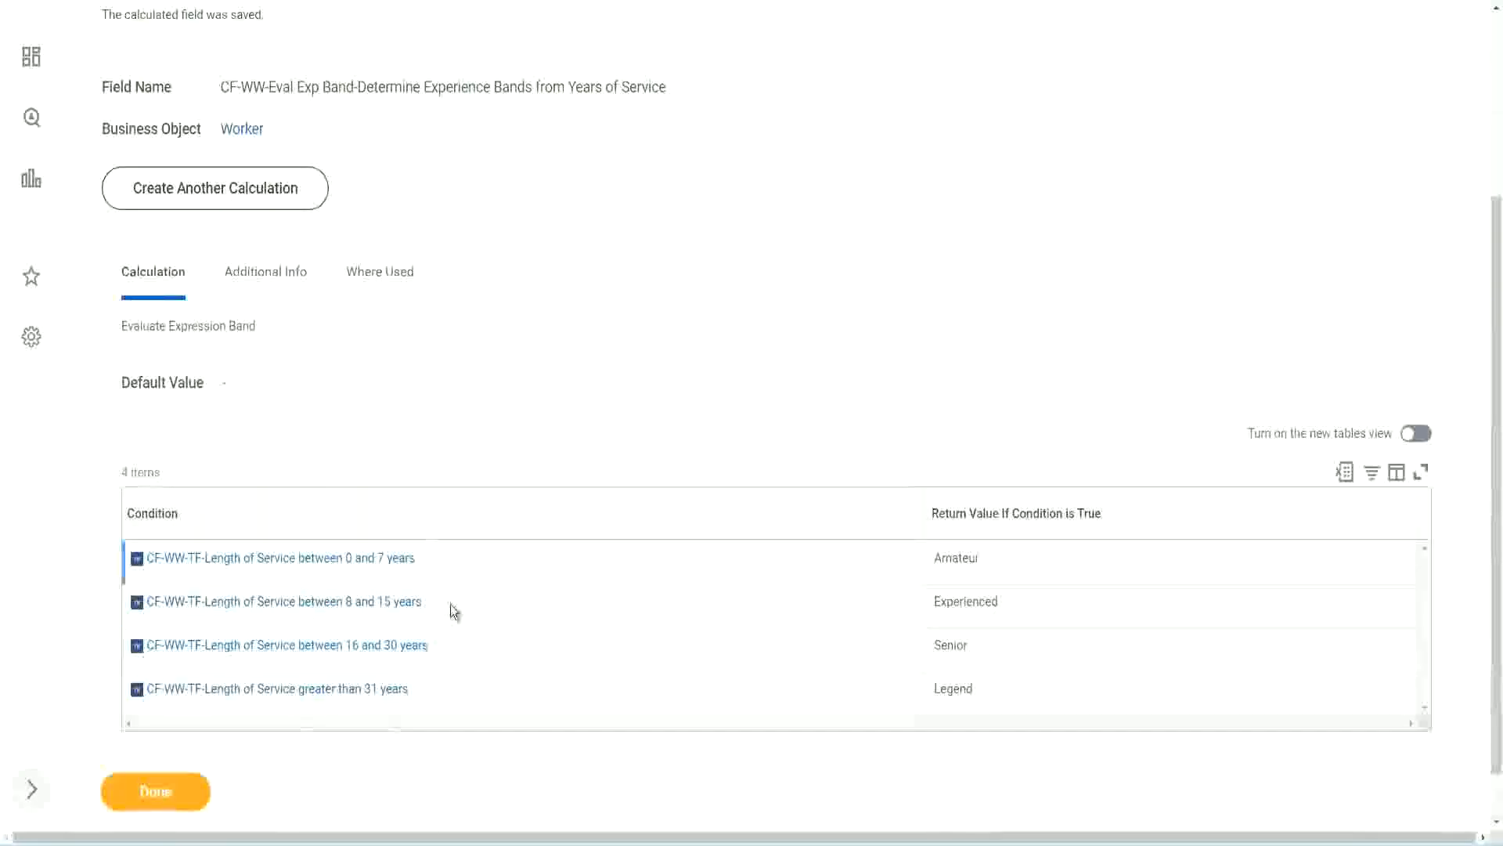
double_click(962, 554)
double_click(959, 601)
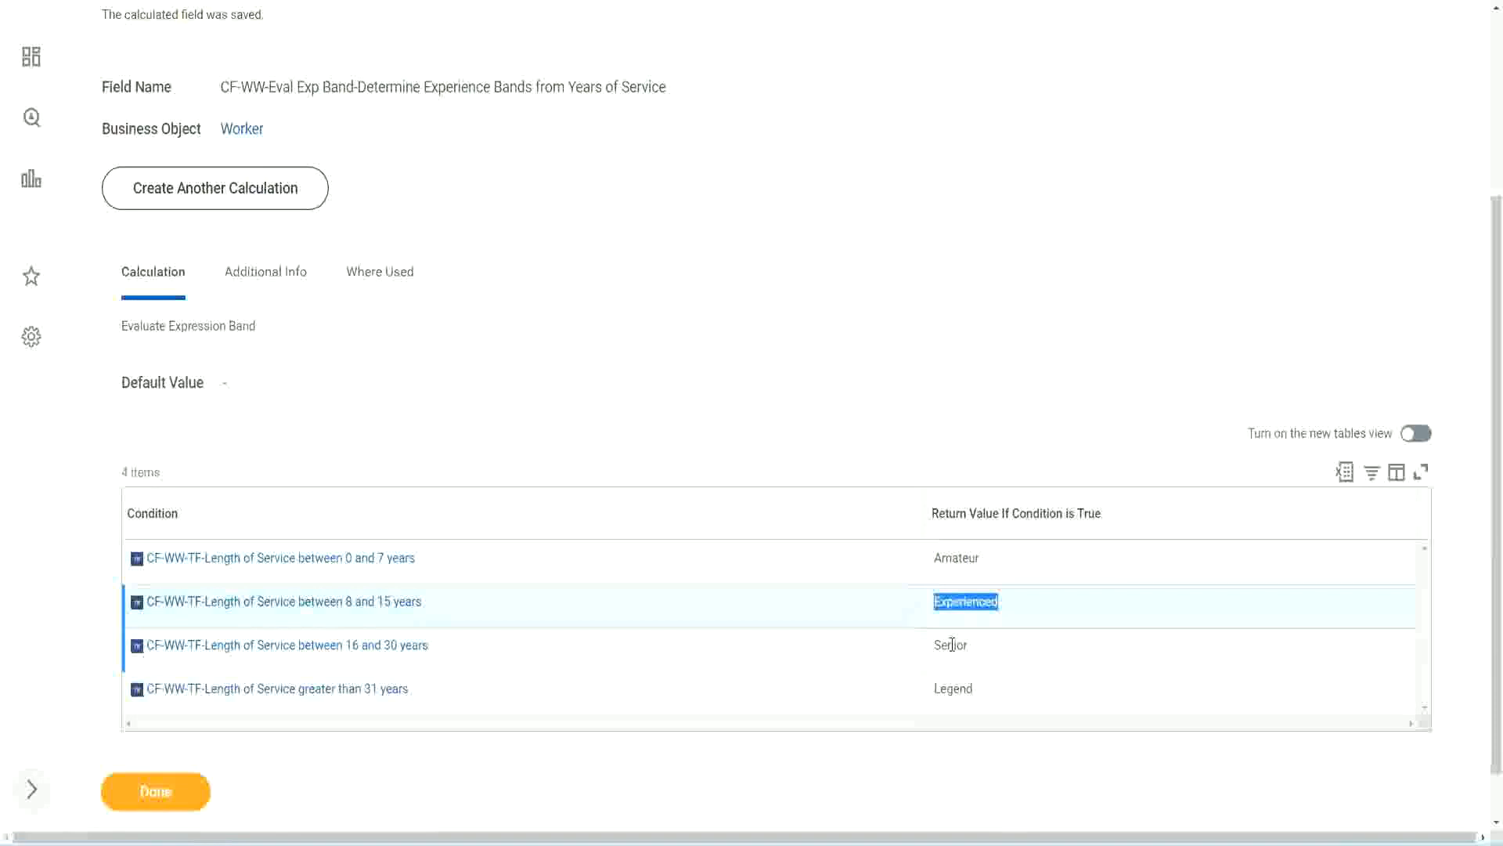
double_click(952, 644)
left_click(957, 687)
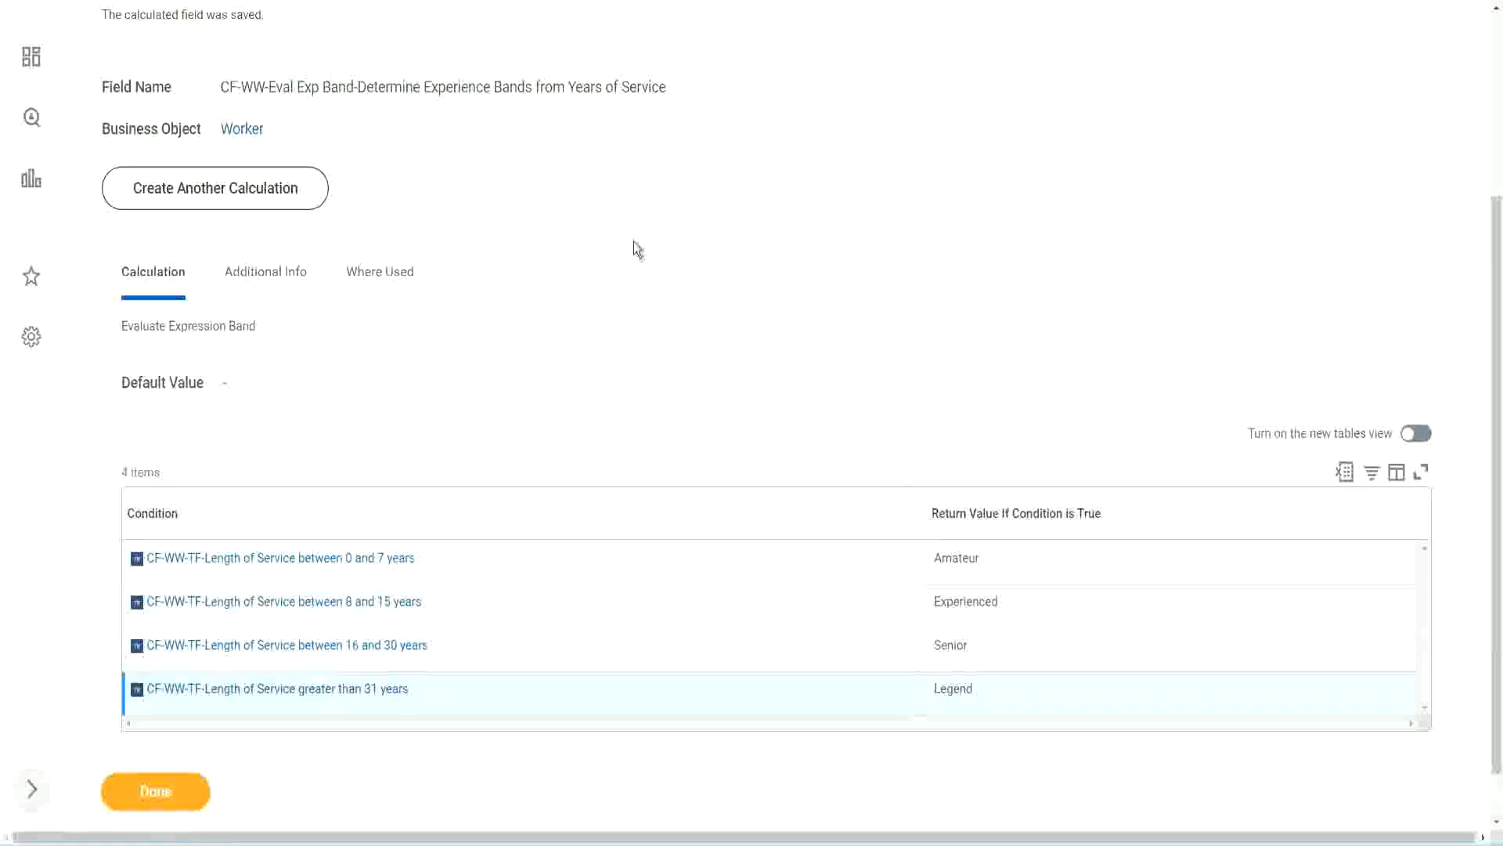
scroll(636, 249, "up", 3)
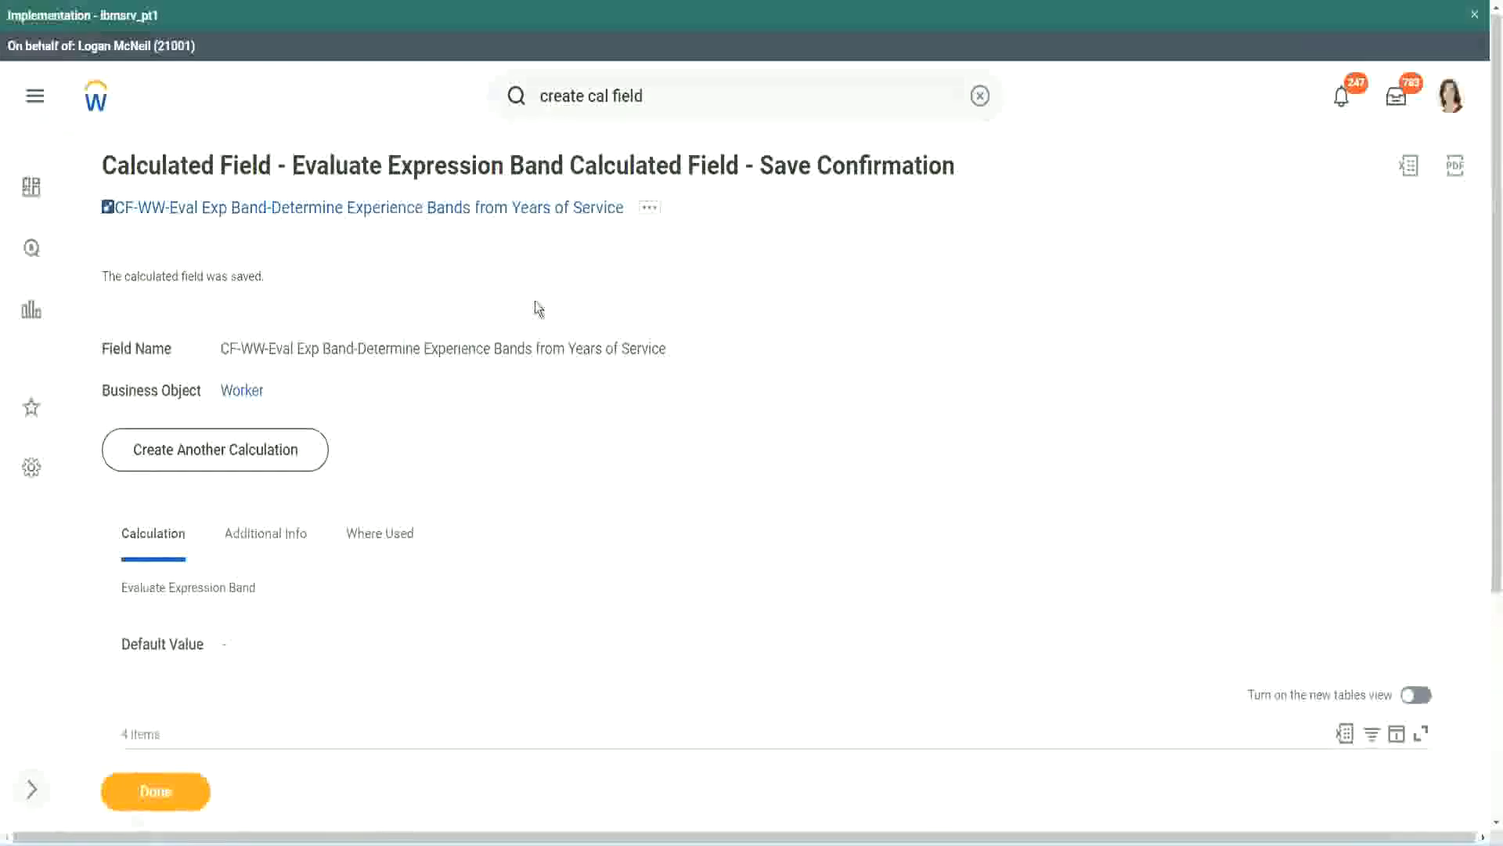
right_click(490, 208)
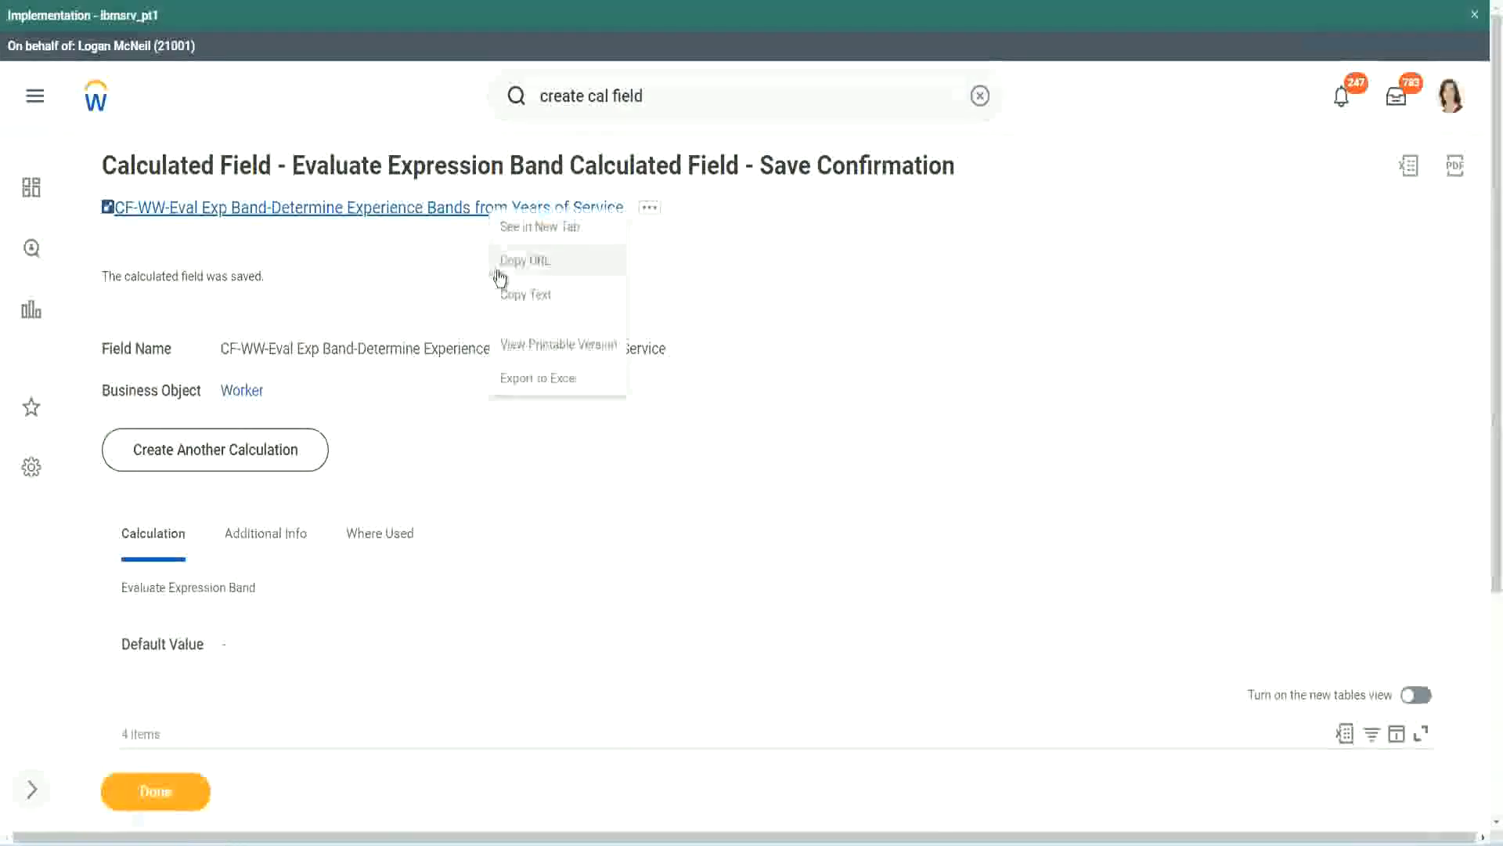
left_click(520, 298)
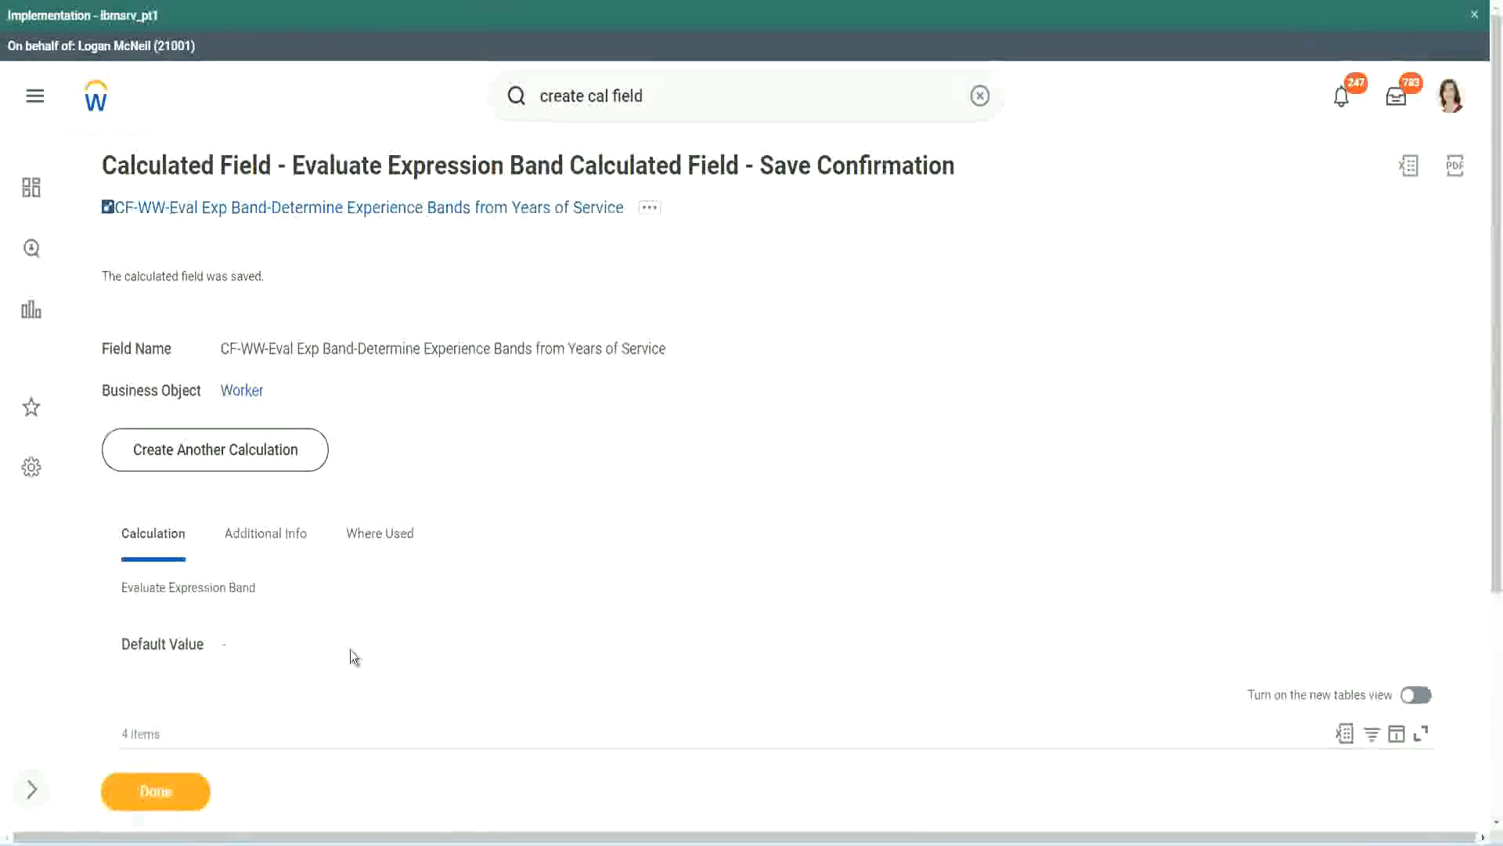
- Examine the saved field's definition alongside the calculated field functions slide and the experience band notes in Notepad++, returning to Workday
scroll(497, 606, "down", 3)
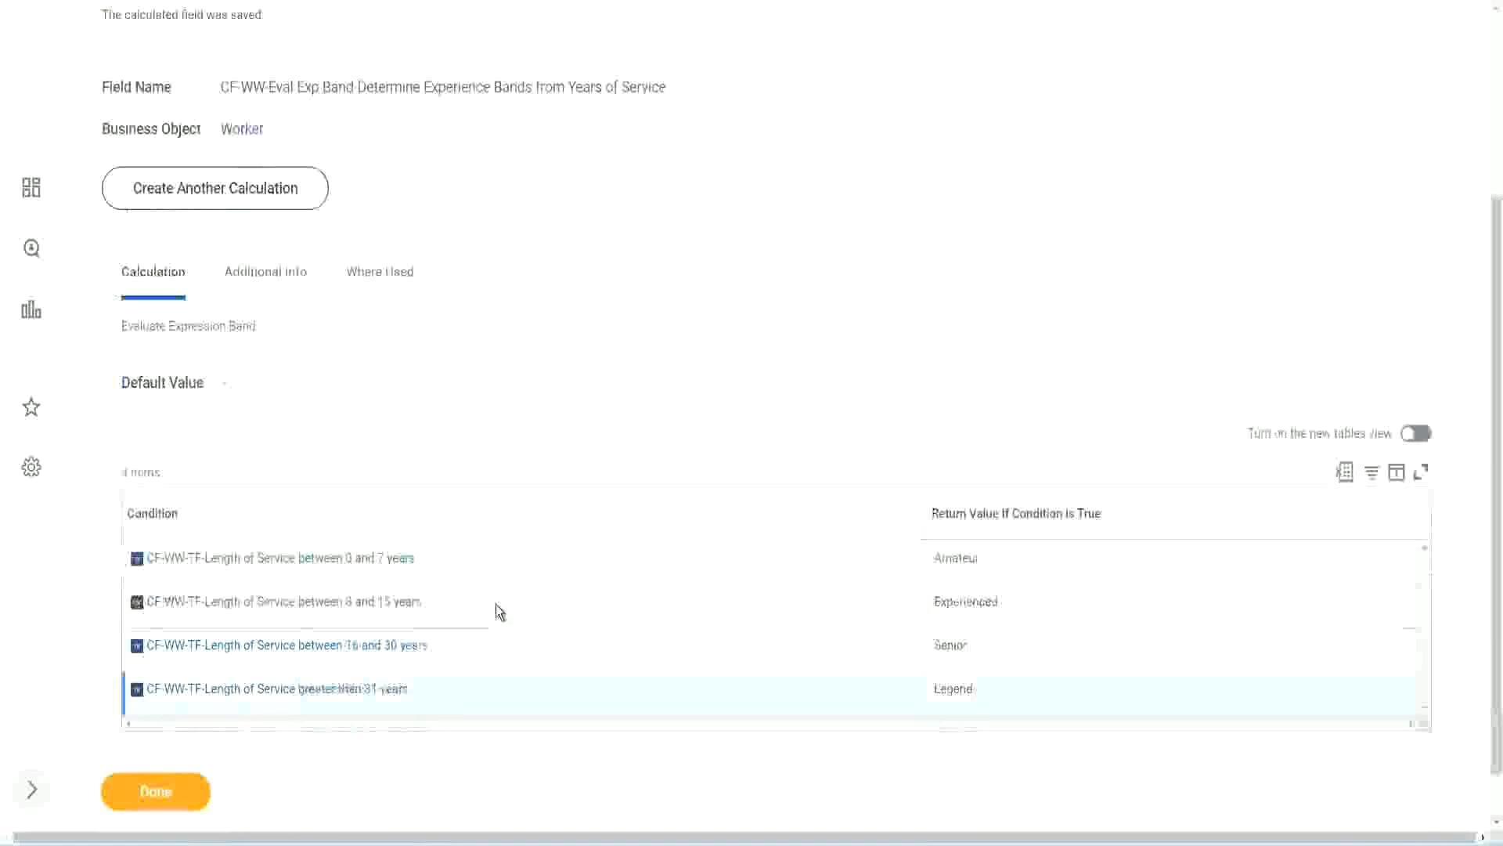
scroll(496, 603, "down", 1)
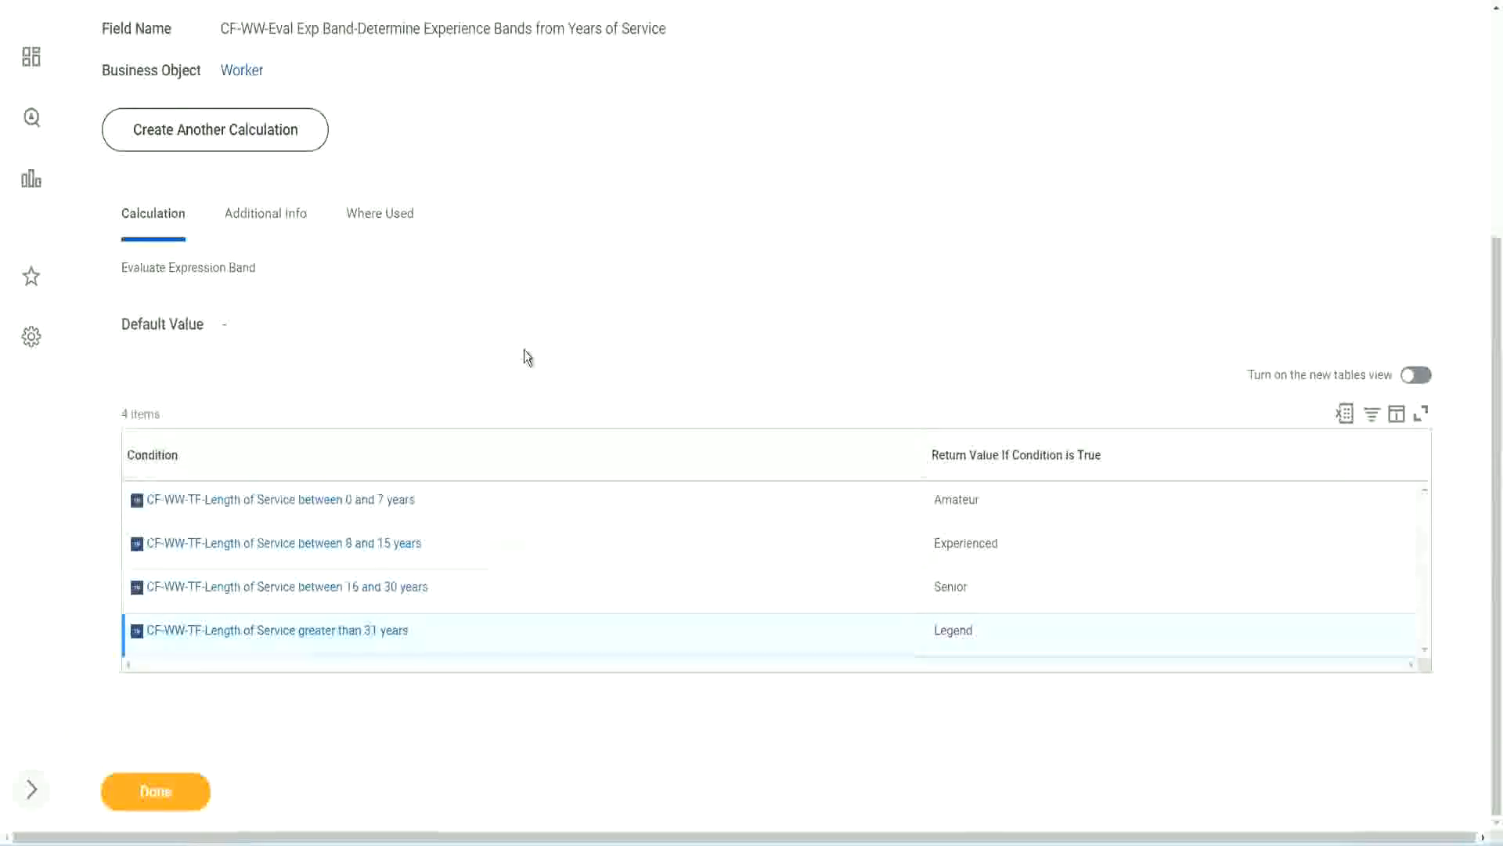
scroll(524, 350, "up", 2)
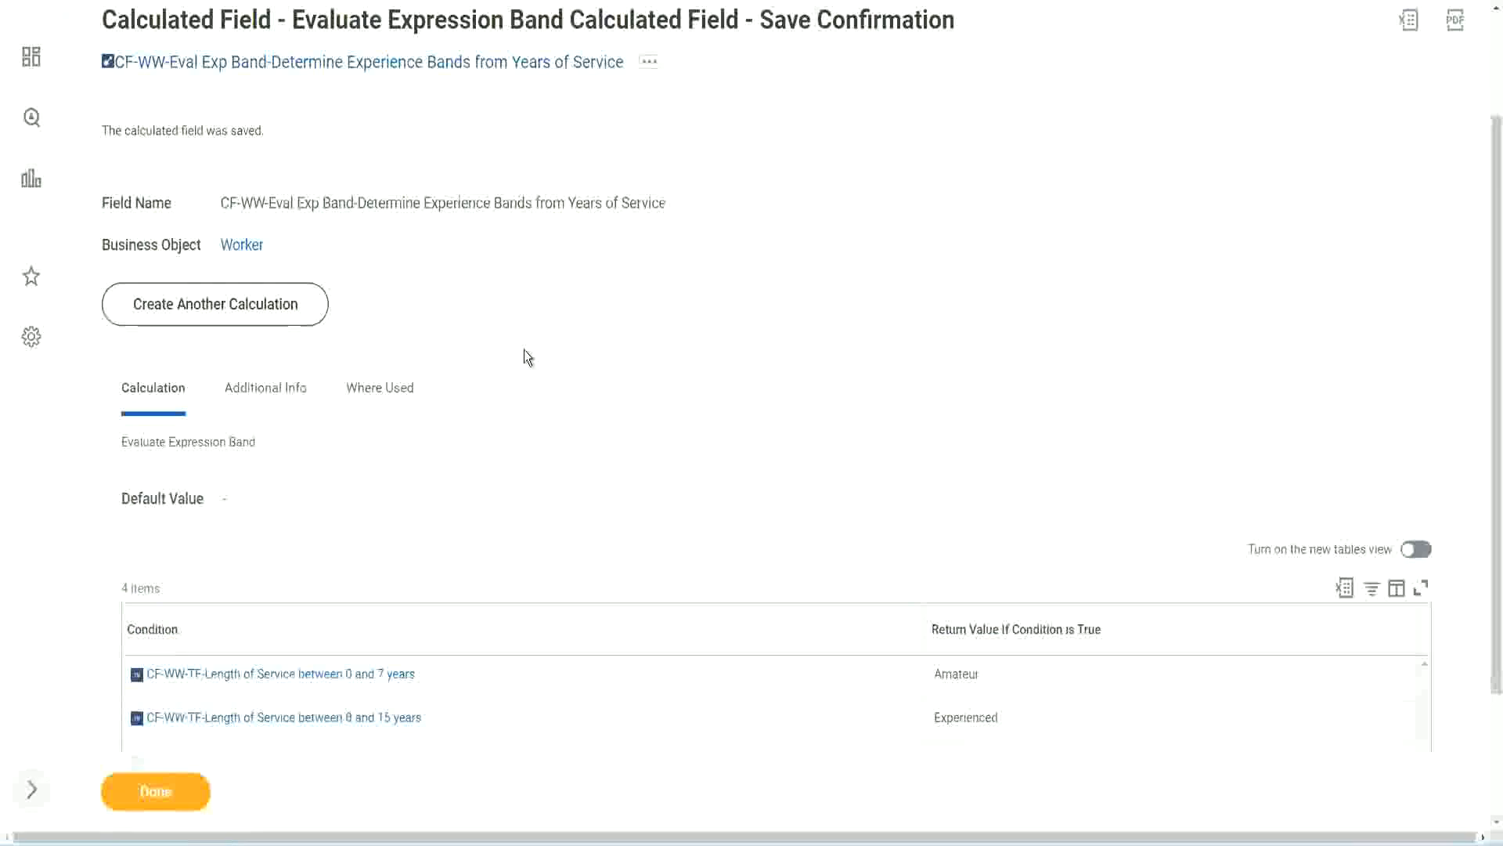
scroll(524, 350, "down", 2)
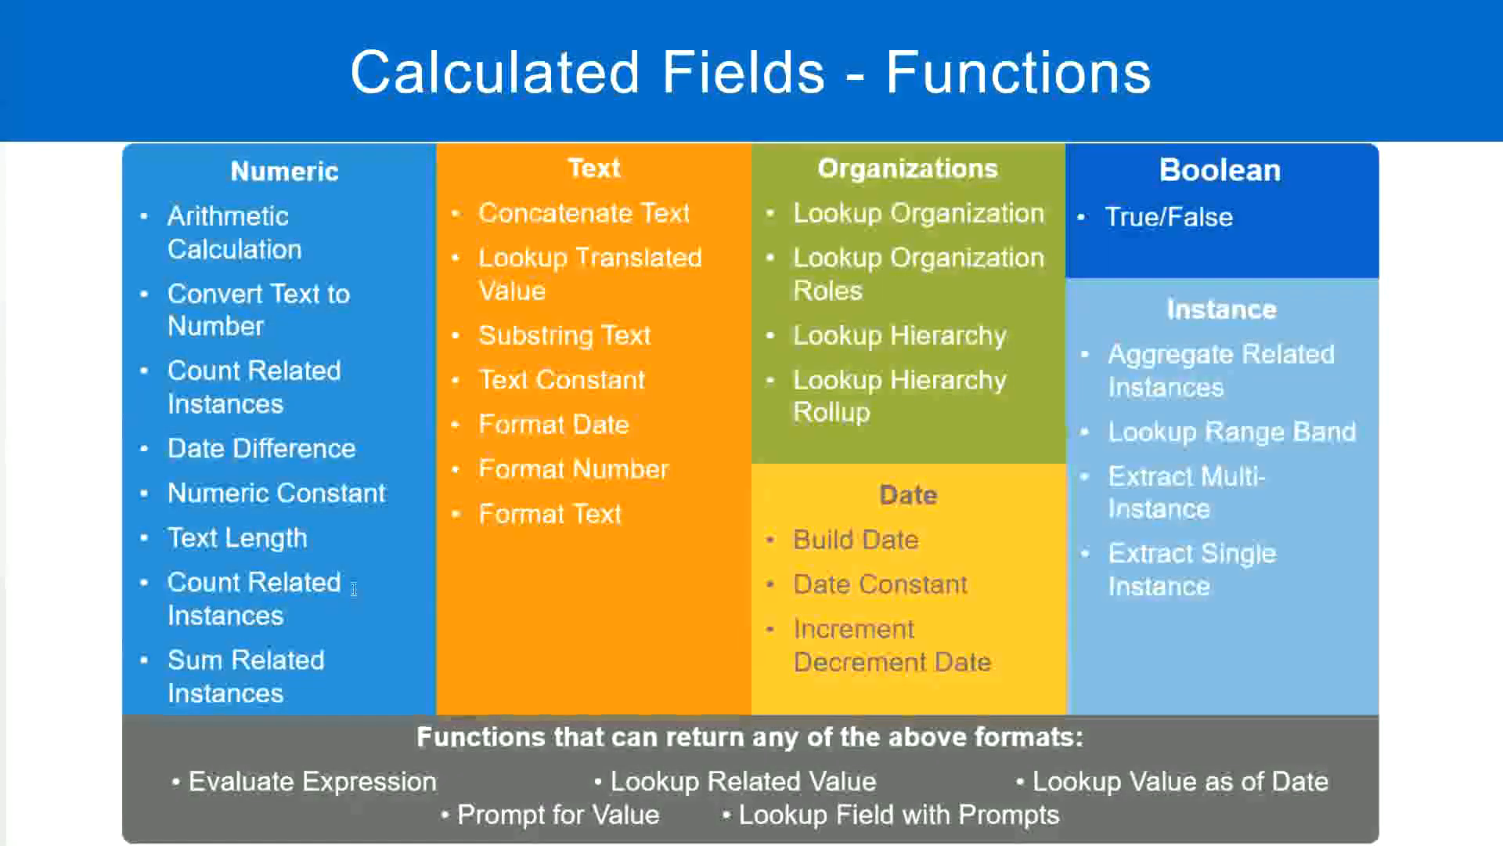
key("alt+Tab")
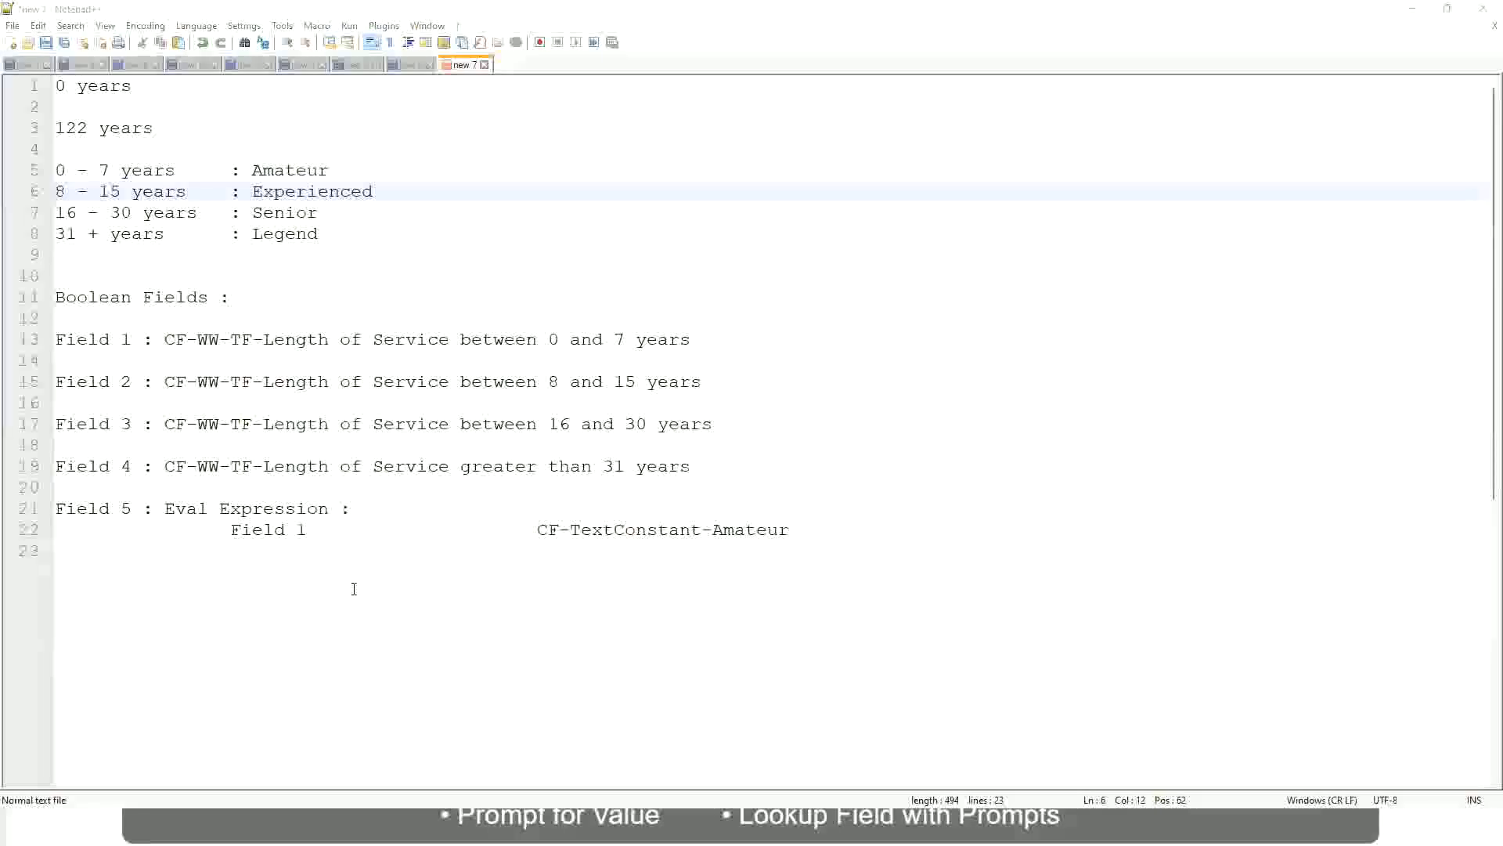
key("alt+Tab")
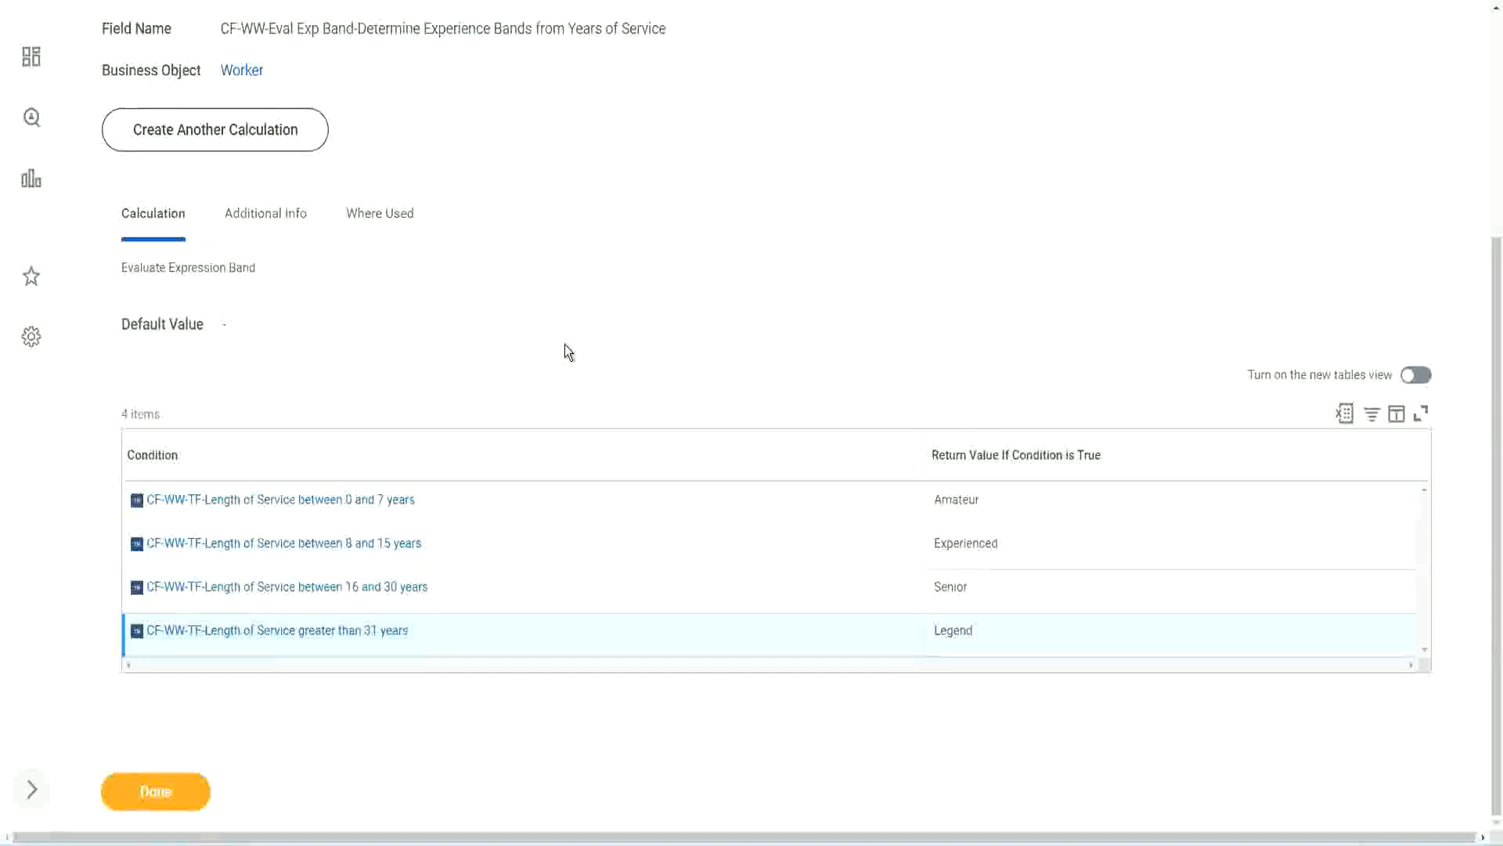
scroll(565, 345, "up", 1)
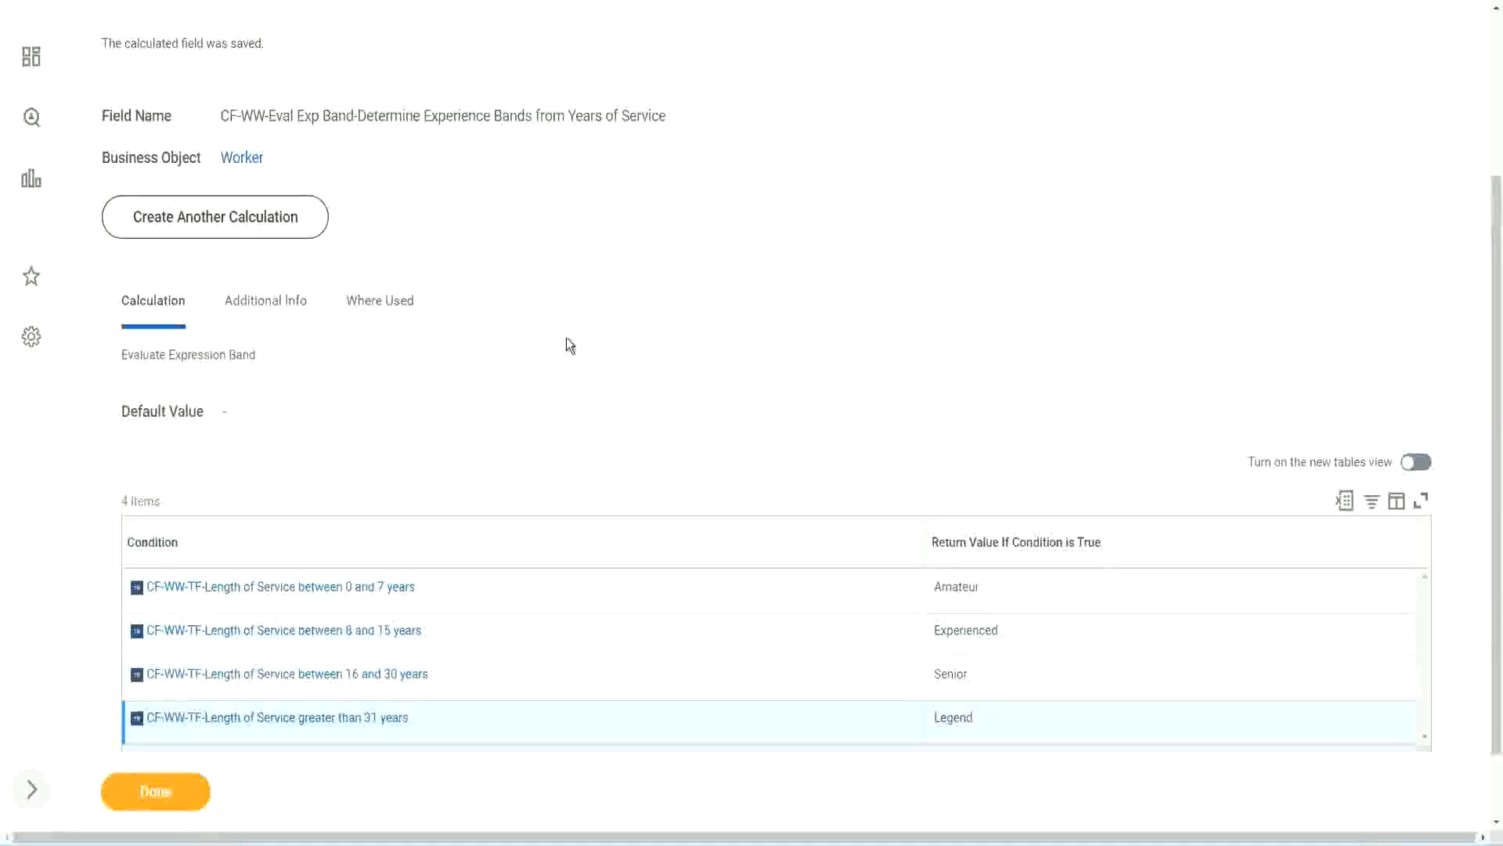
scroll(567, 345, "up", 3)
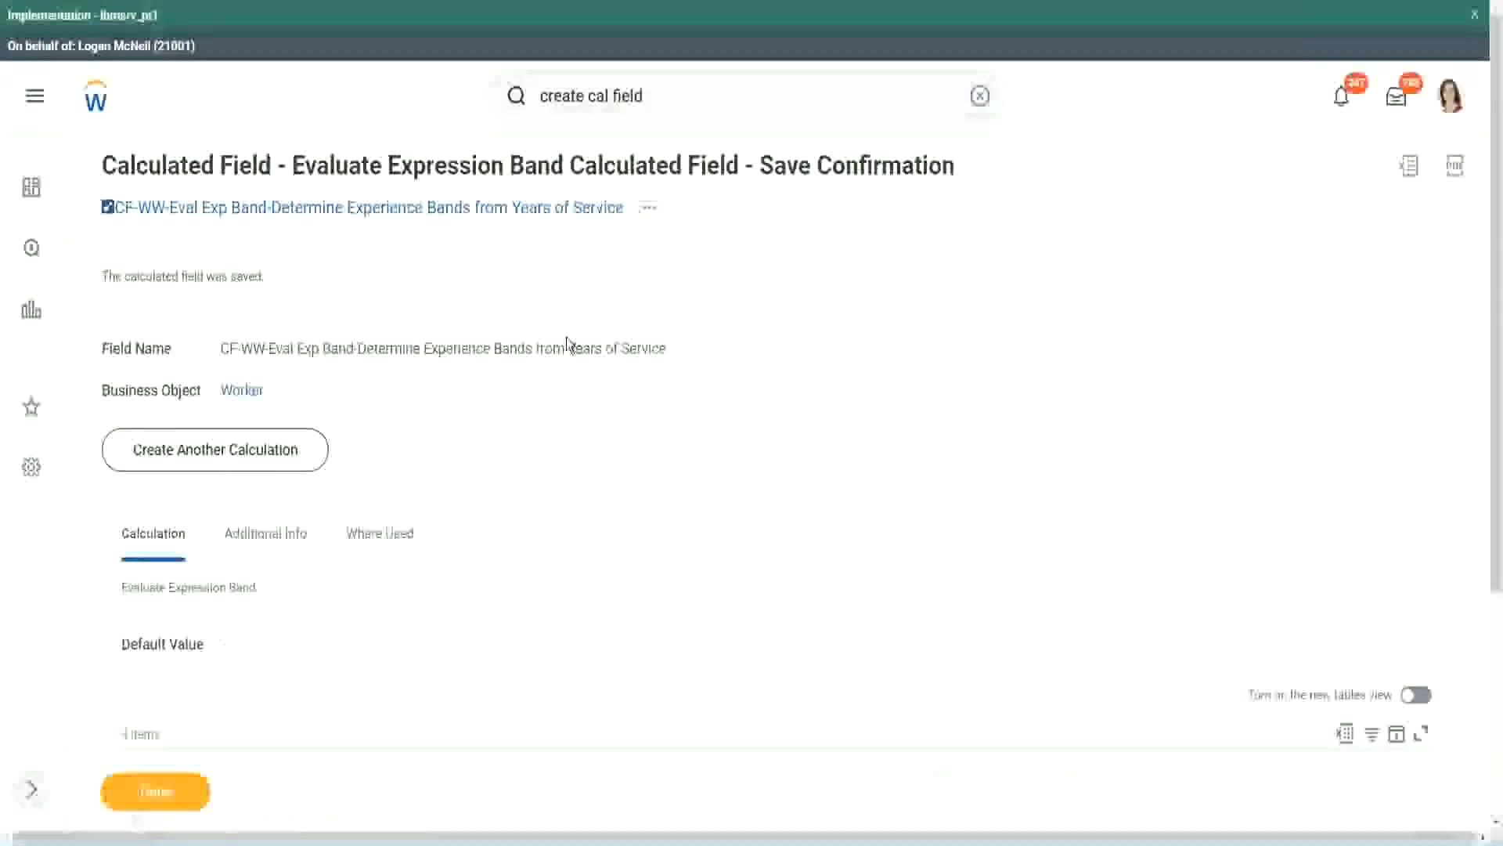
scroll(566, 342, "down", 4)
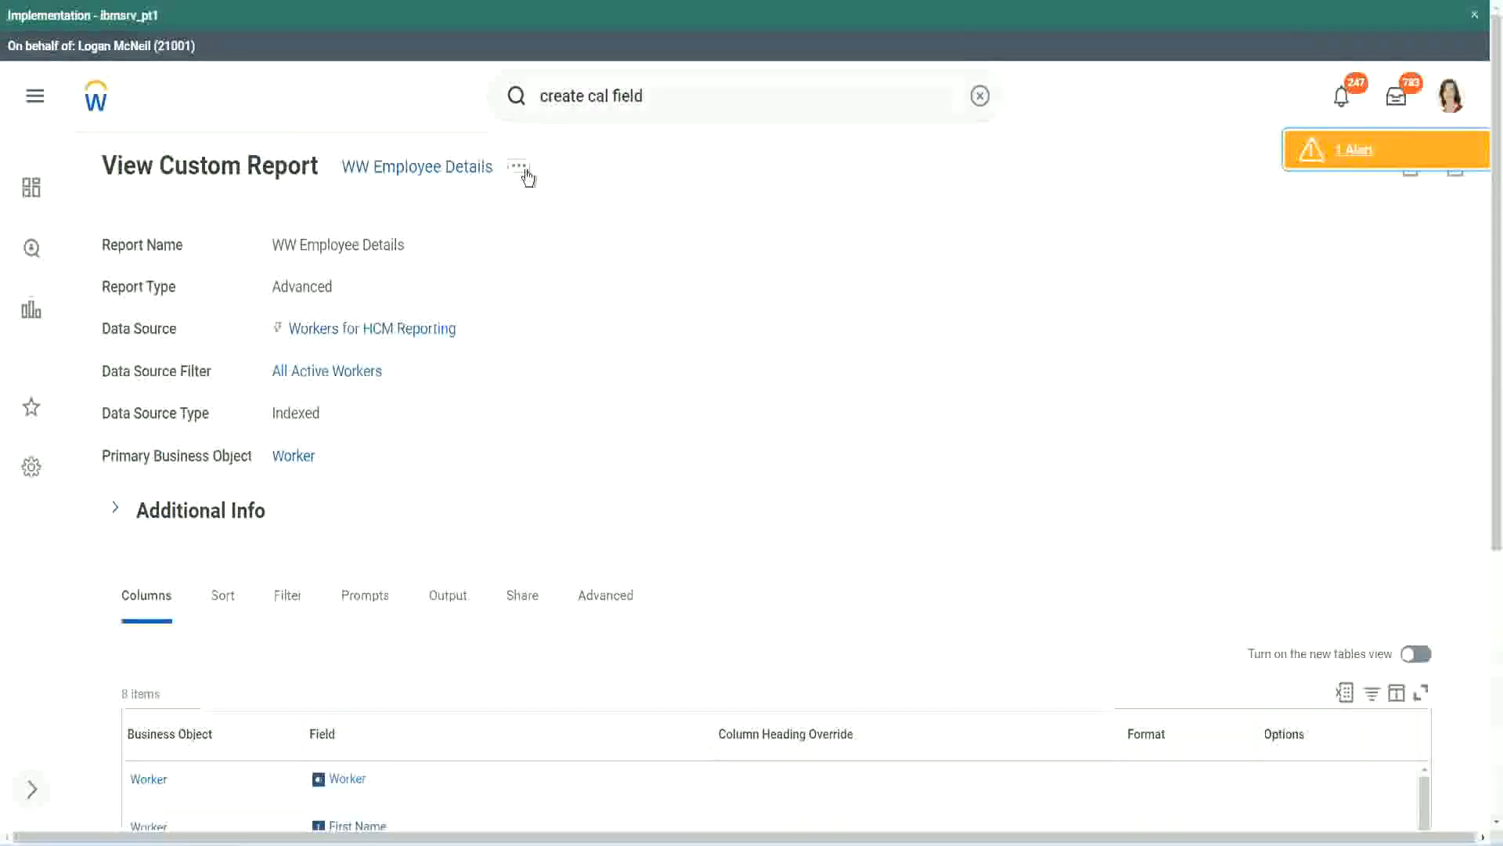
- Open the WW Employee Details custom report for editing
left_click(519, 166)
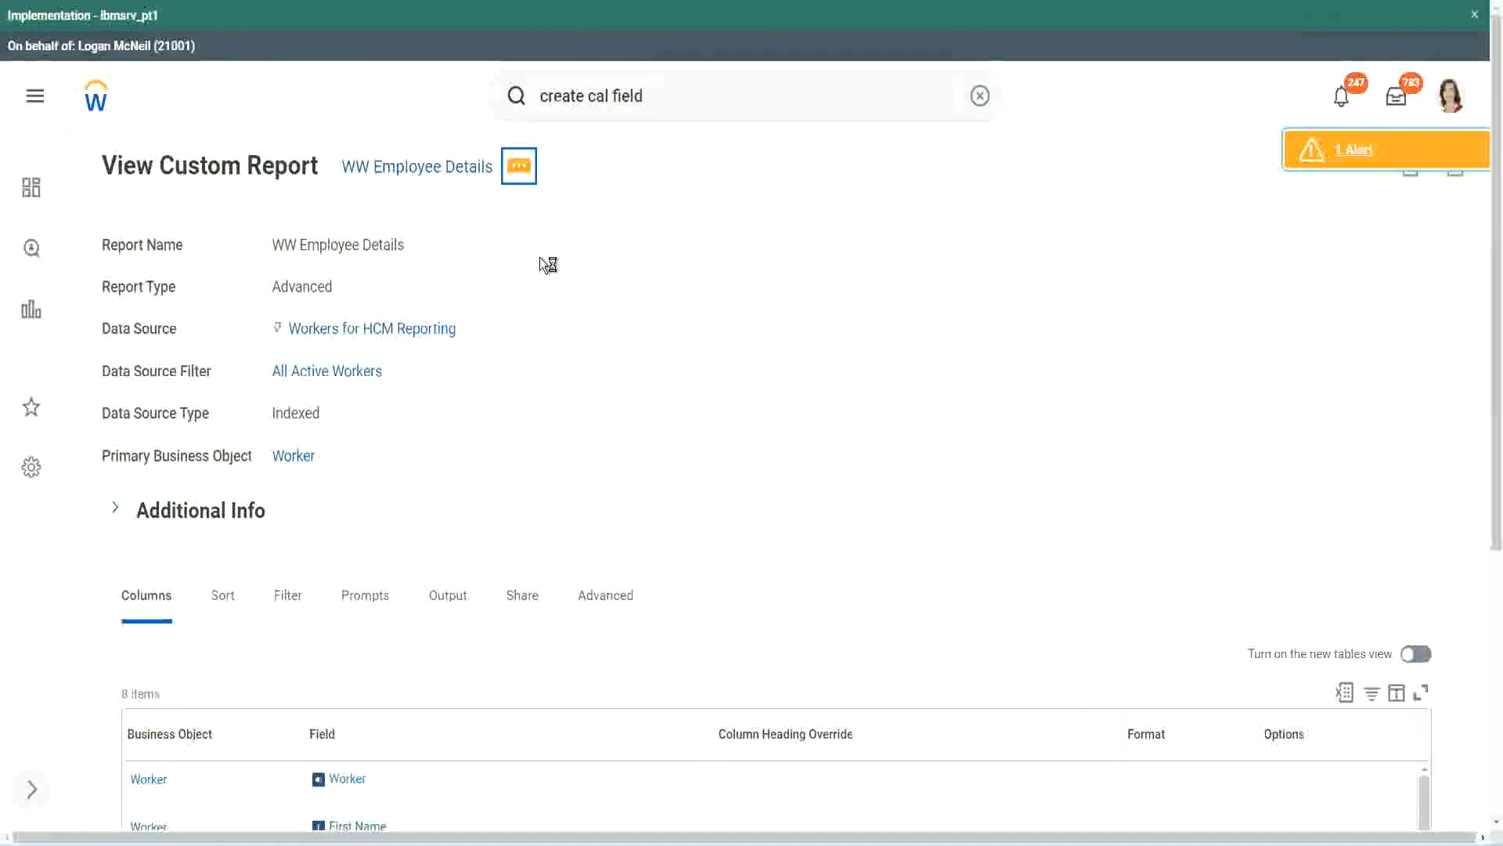
mouse_move(654, 255)
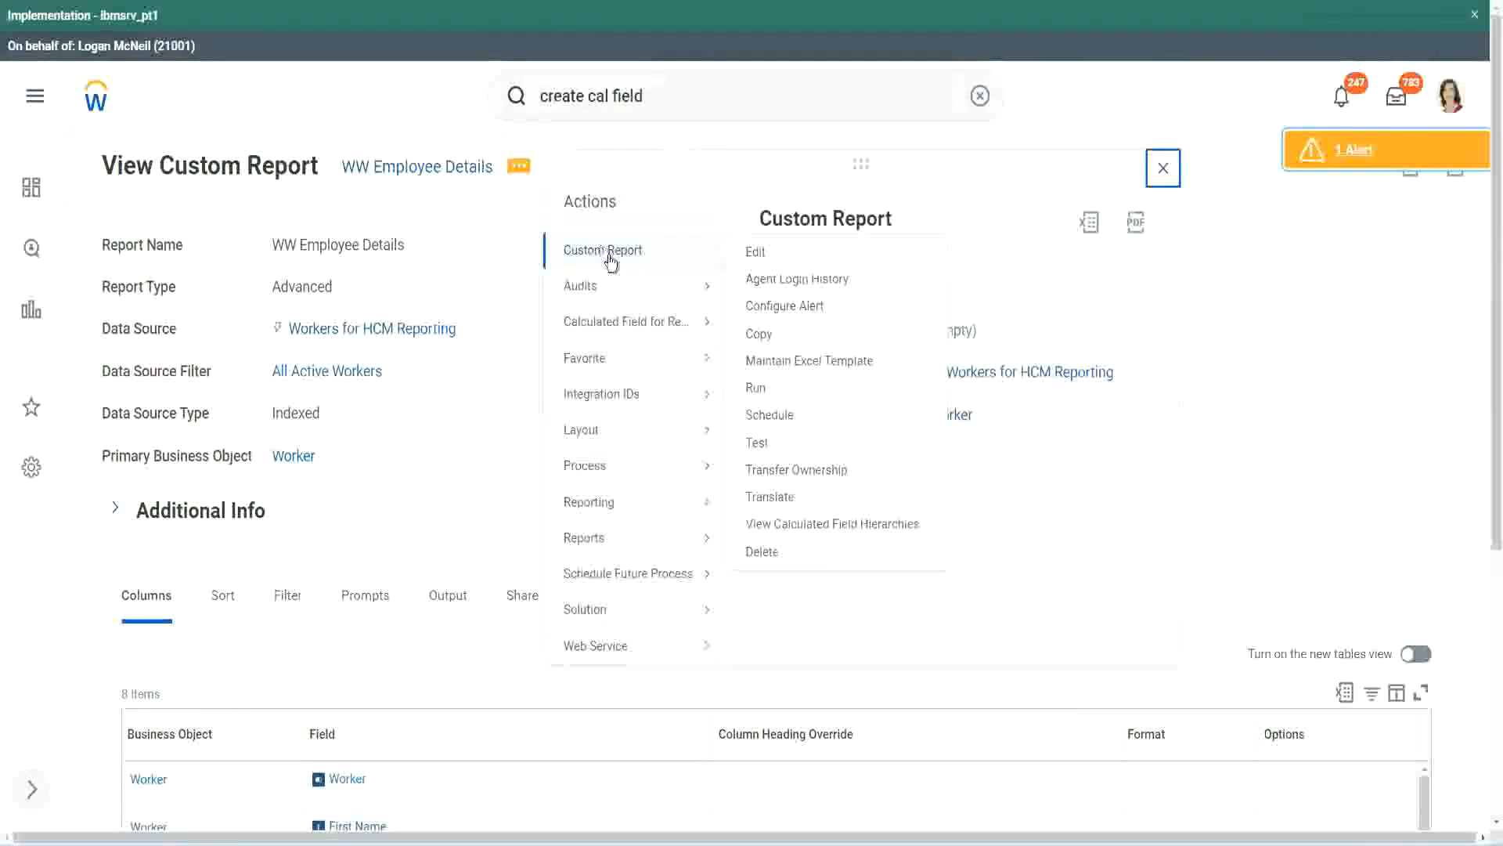
left_click(764, 254)
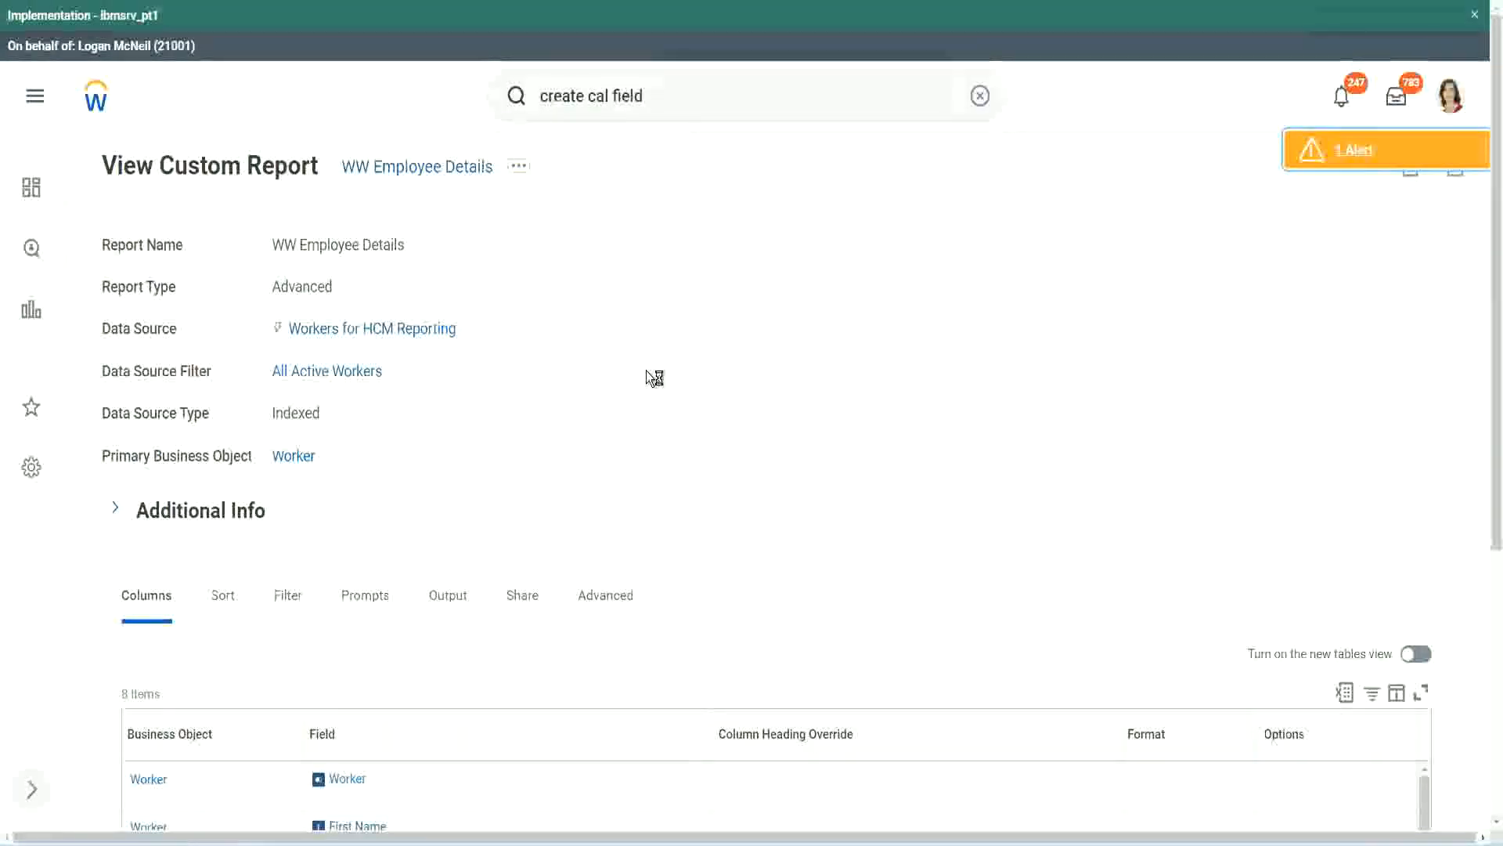
scroll(645, 370, "down", 1)
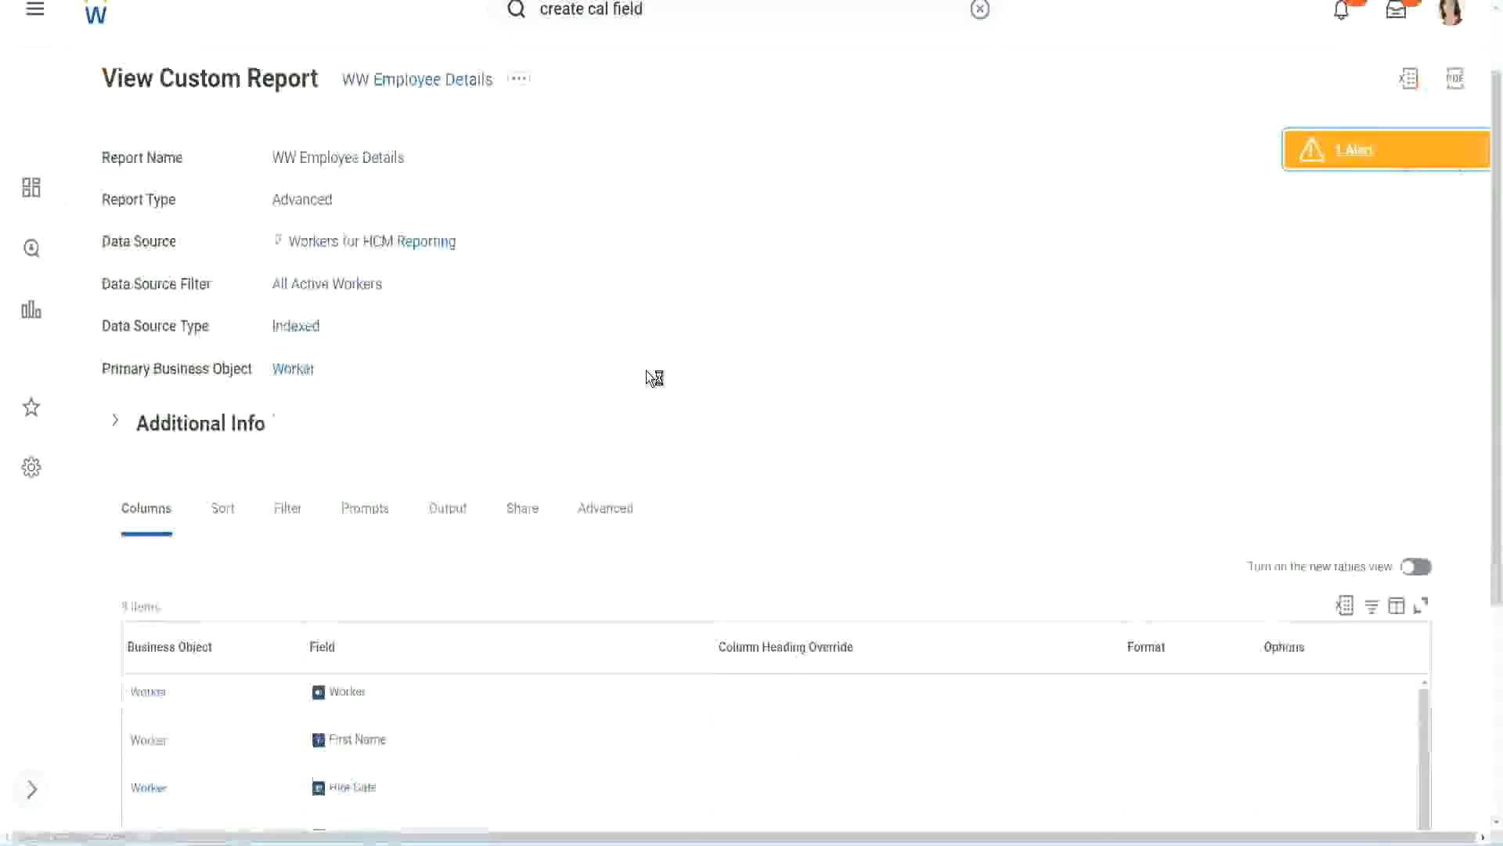
scroll(646, 370, "down", 4)
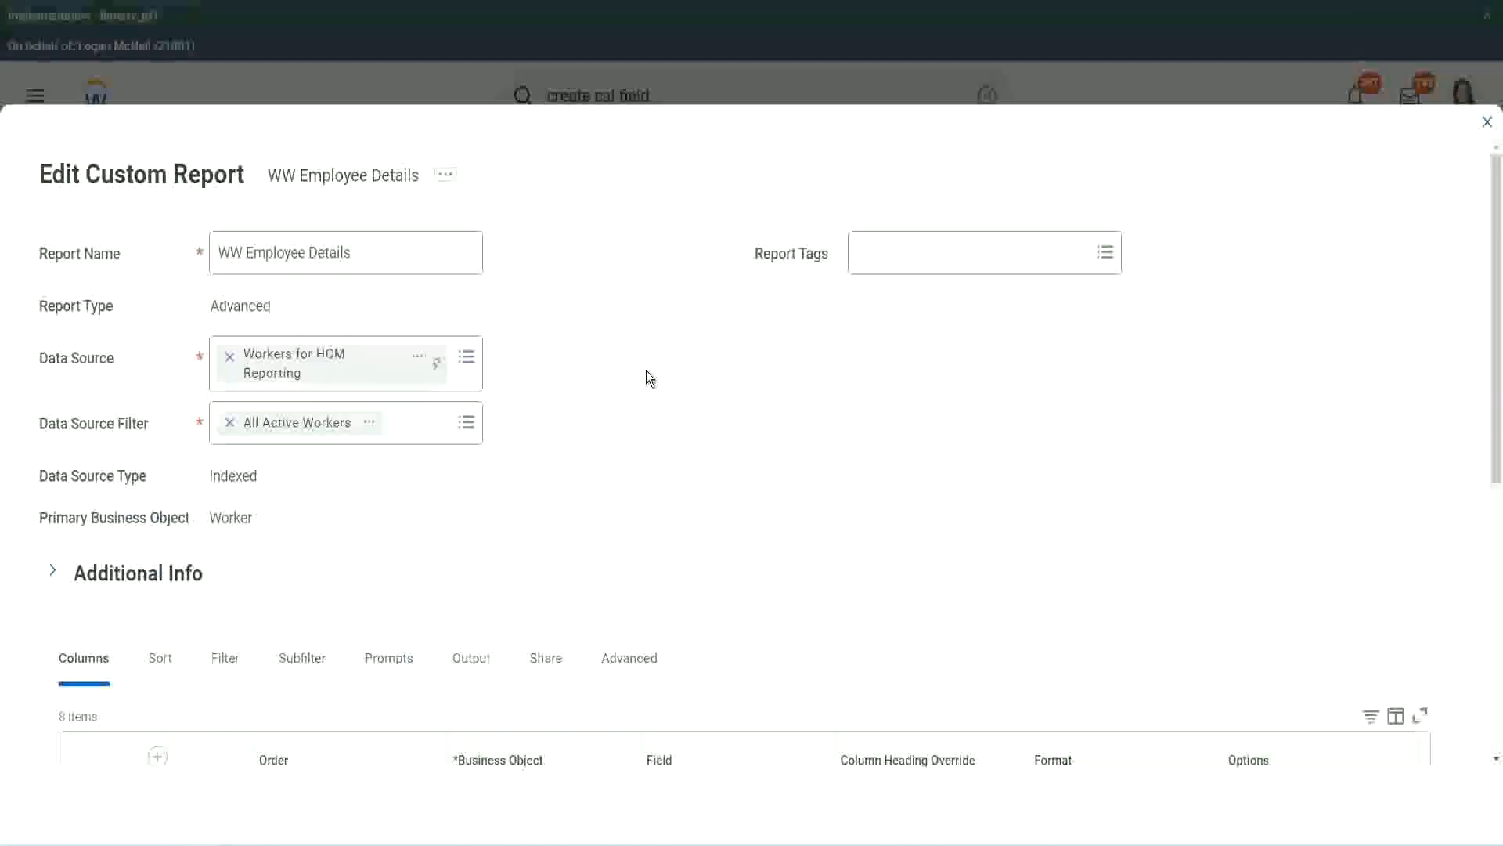
- Add a new column row for the Worker business object below the Experience Bands column
scroll(646, 369, "down", 8)
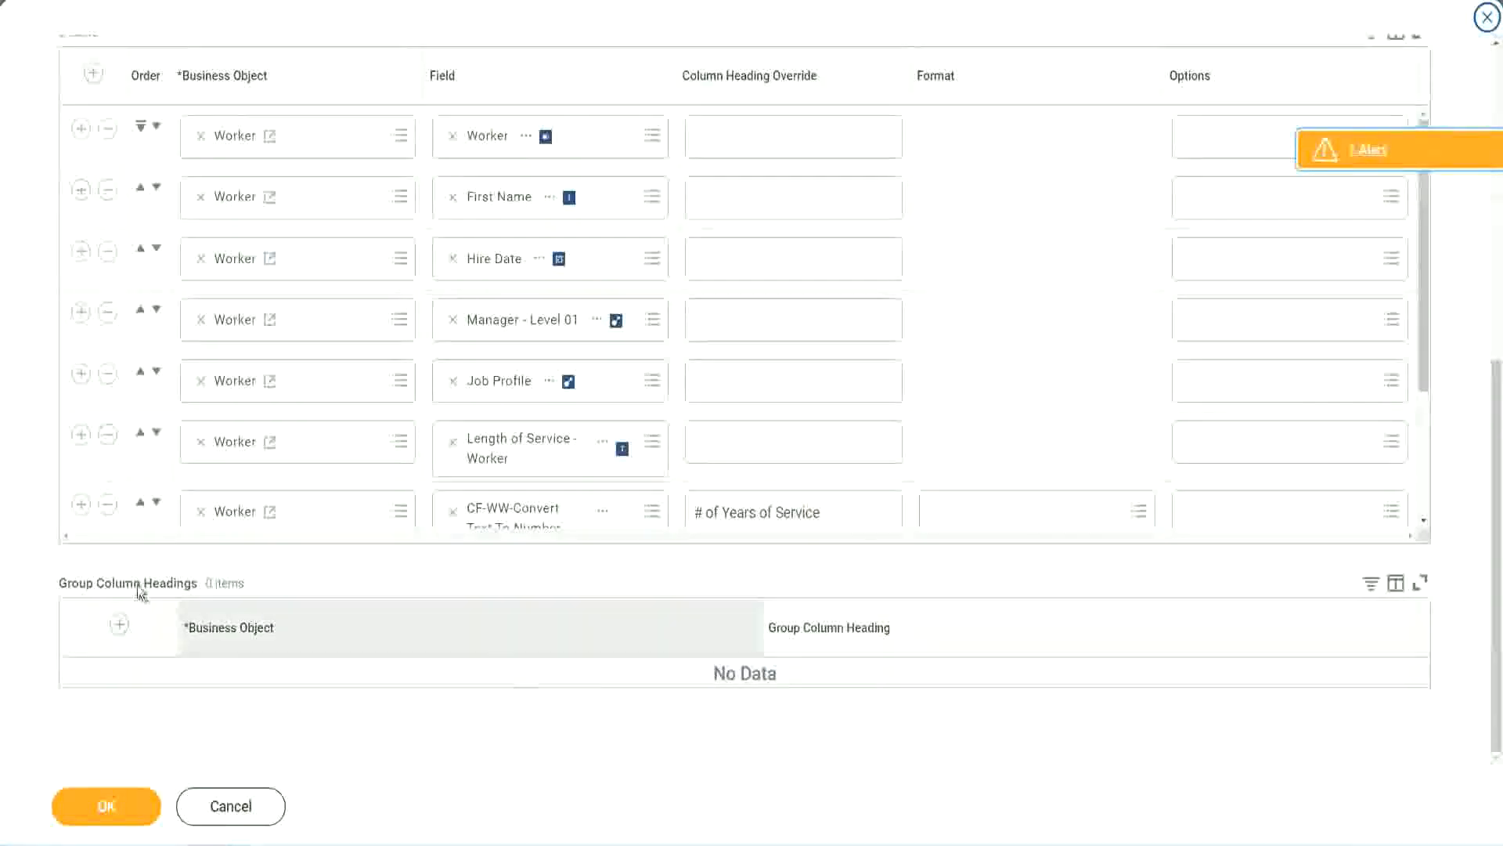
scroll(312, 377, "down", 3)
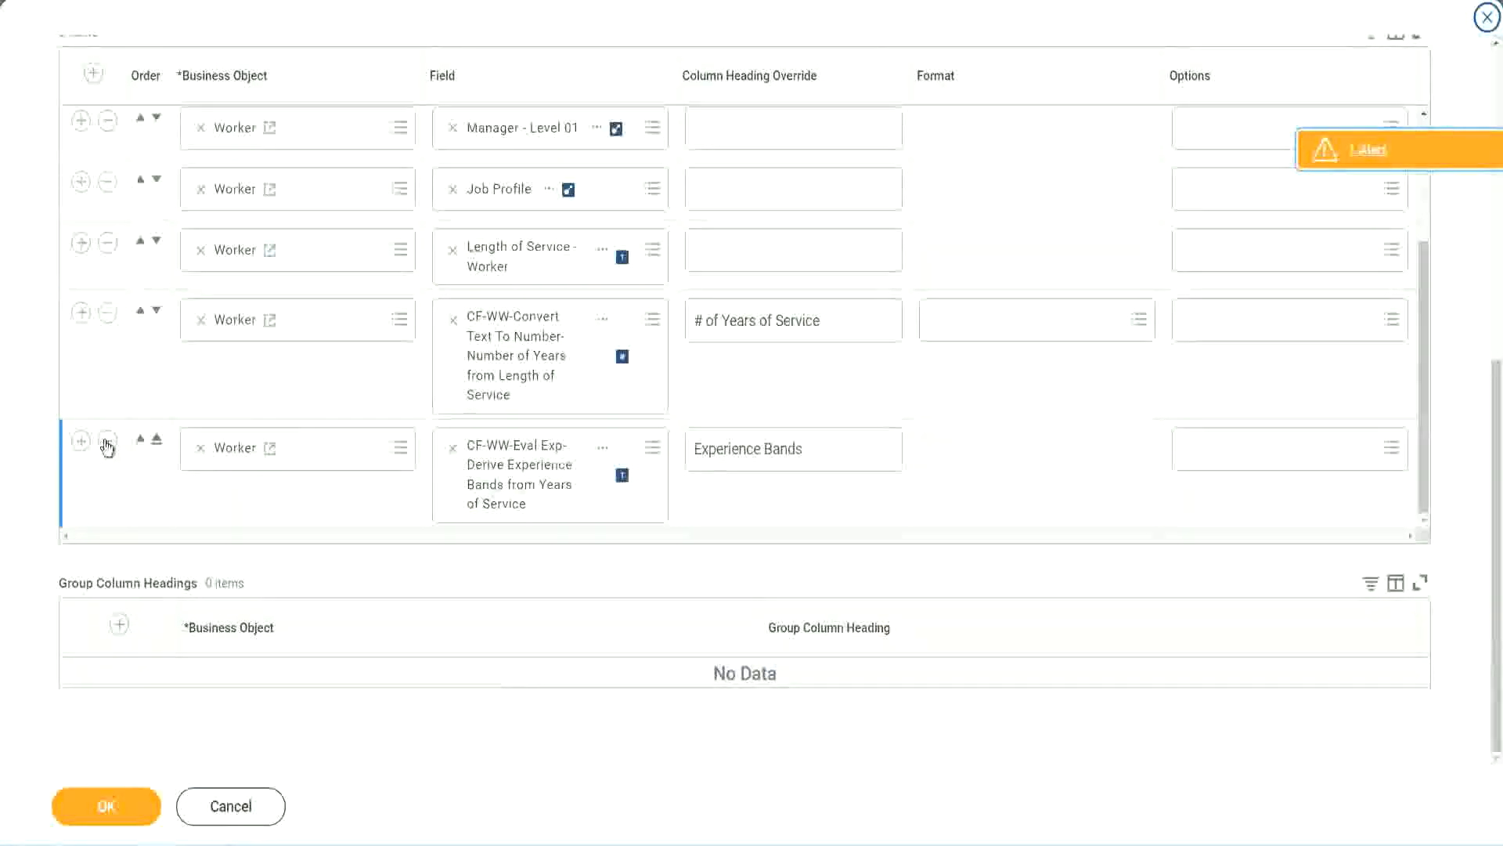
left_click(81, 440)
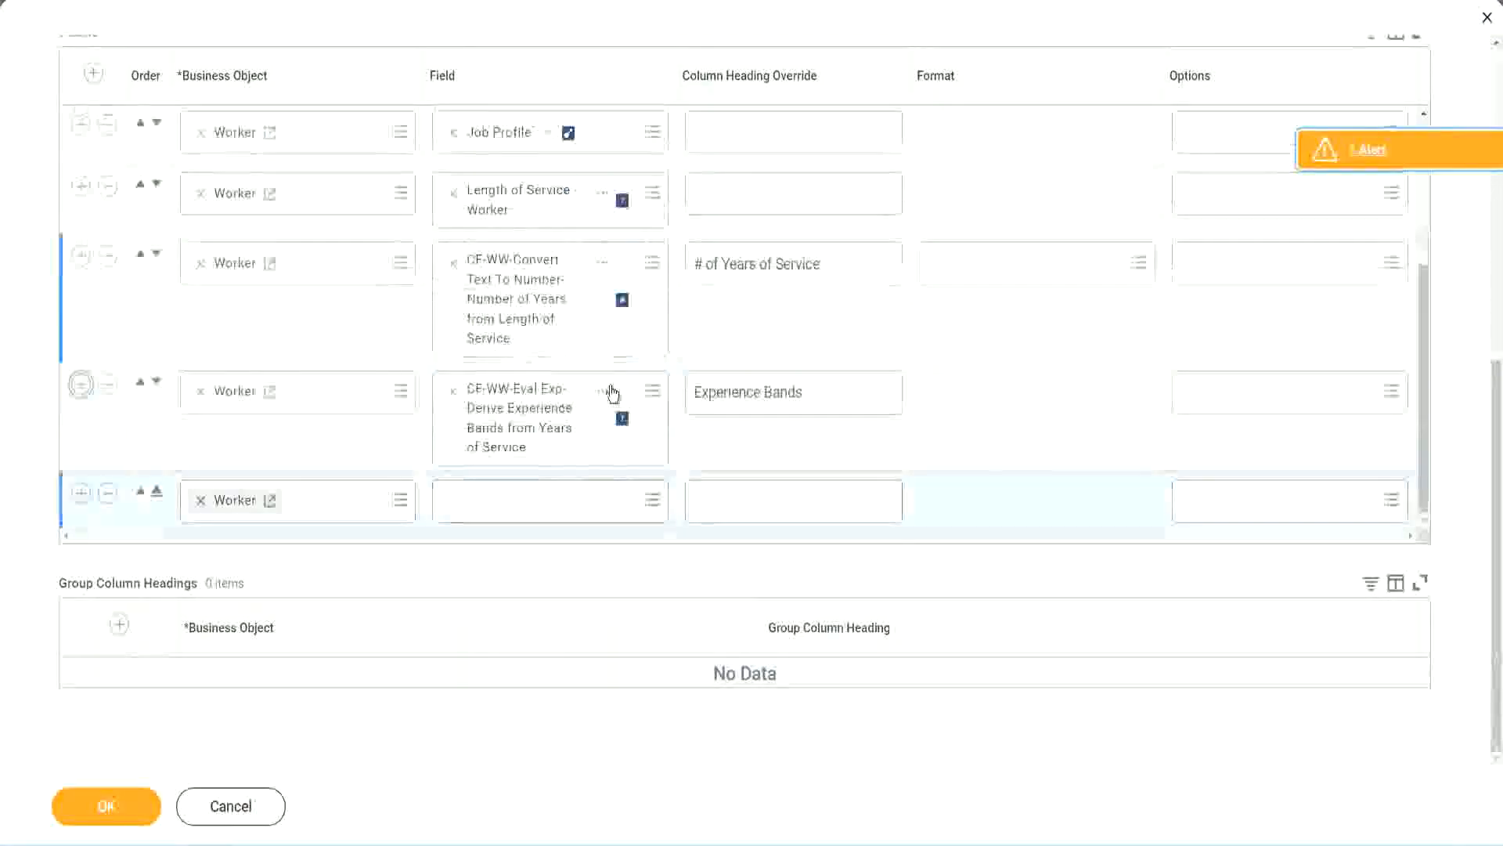
- Search the new Worker row's field for "CF-WW-Eval Exp Band" and select CF-WW-Eval Exp Band-Determine Experience Bands from Years of Service
right_click(522, 423)
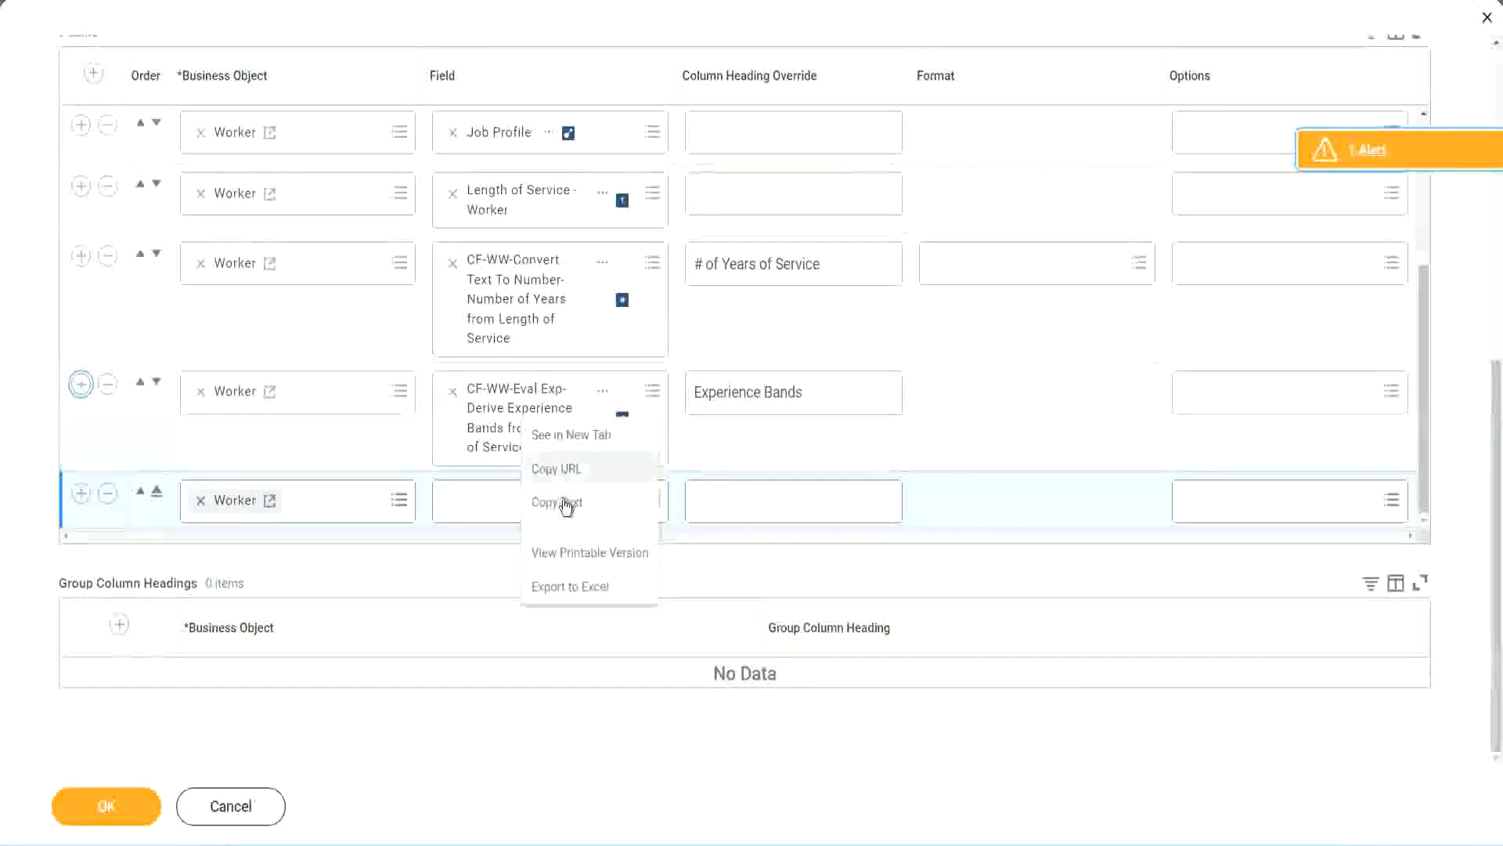
left_click(472, 510)
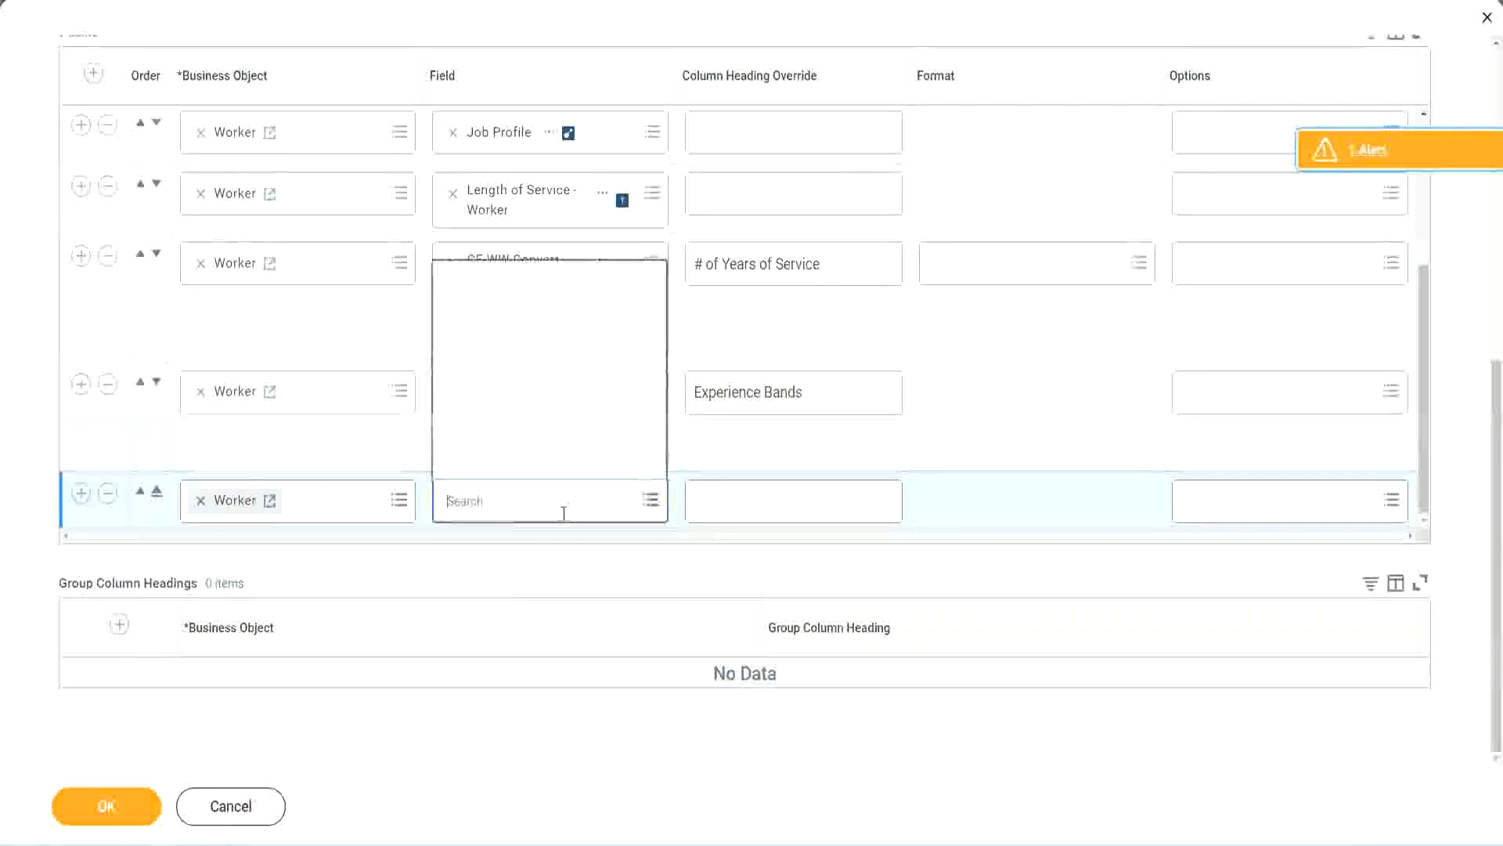
key("ctrl+v")
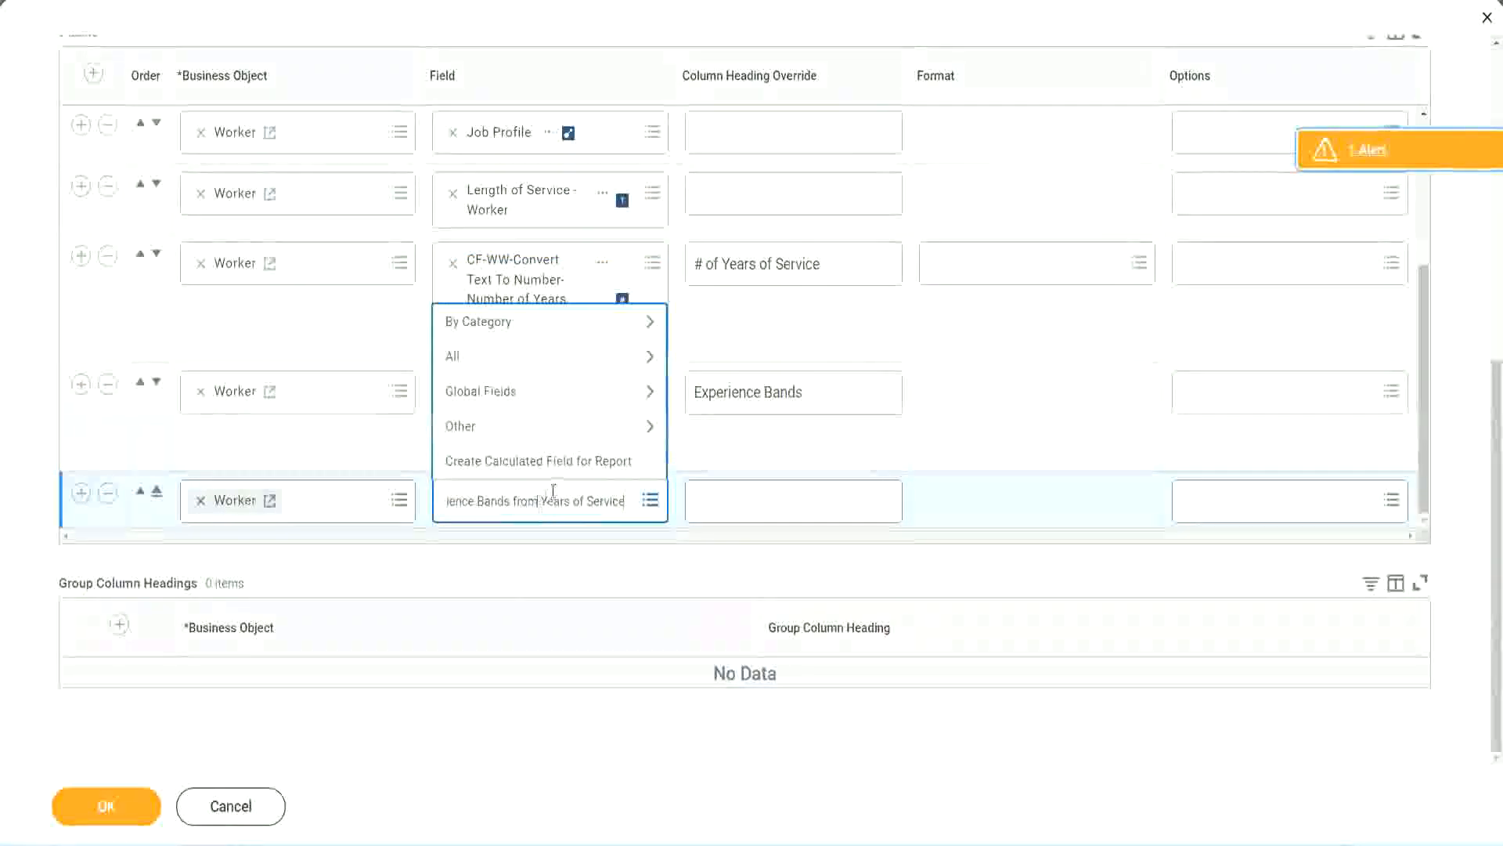
key("ctrl+a")
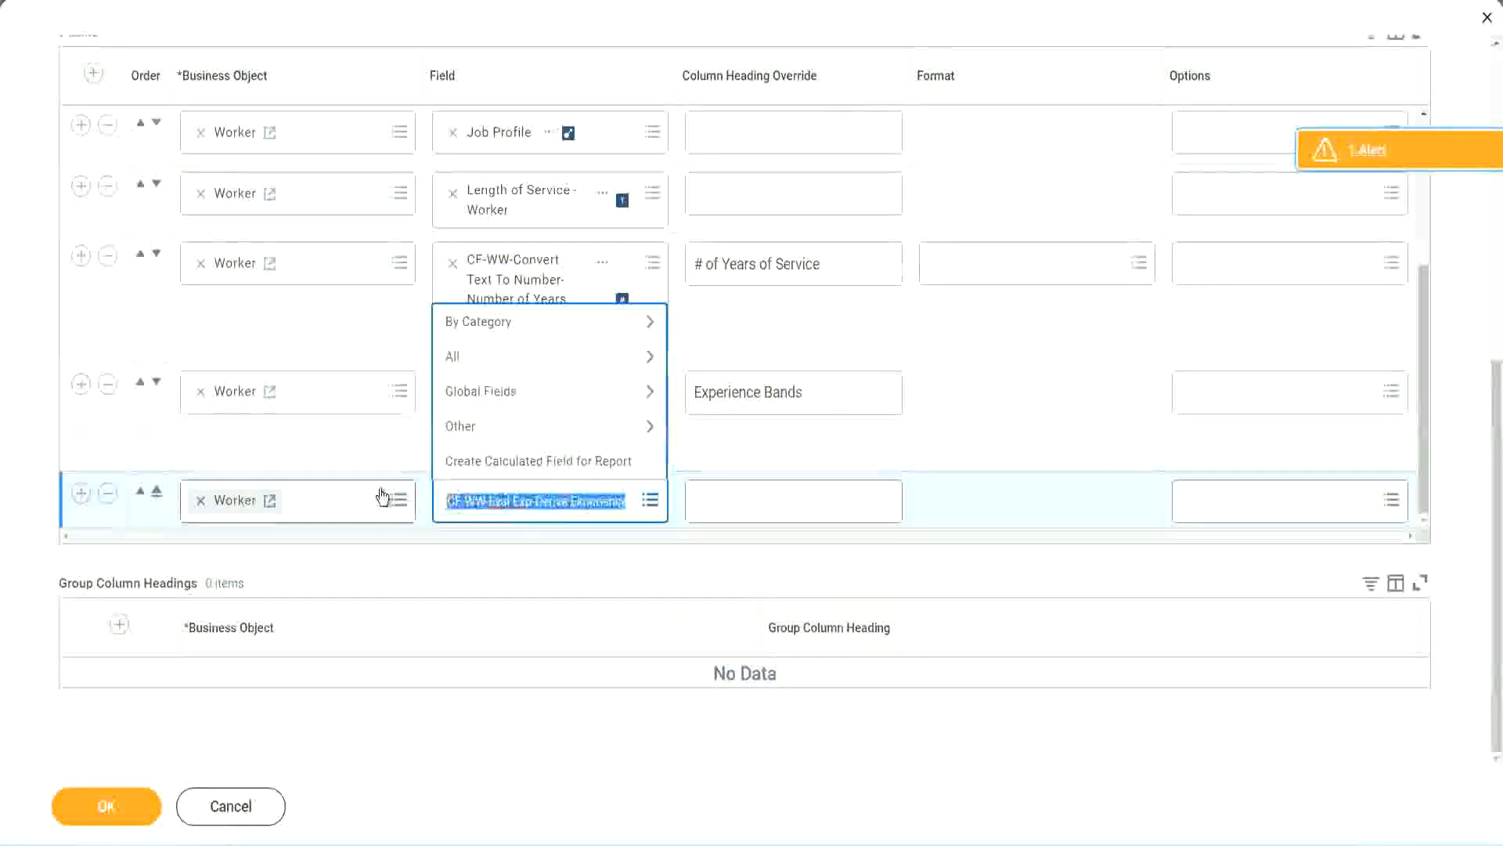
left_click(562, 513)
type("Band")
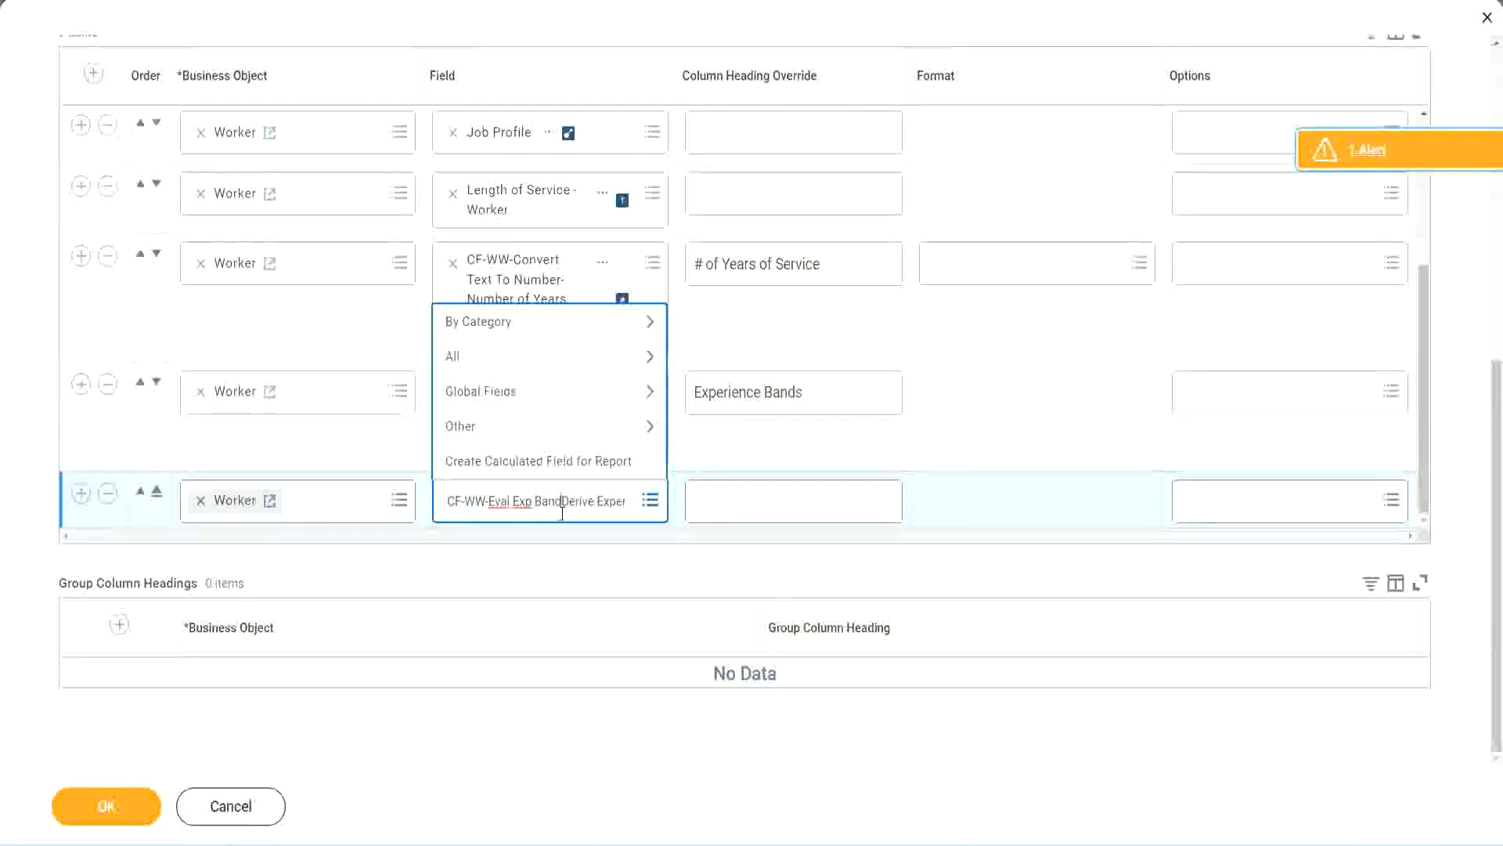
key("Delete")
key("Delete")
key("Delete")
key("Delete")
key("Delete")
key("Delete")
key("Delete")
key("Delete")
key("Delete")
key("Delete")
key("Delete")
key("Delete")
key("Delete")
key("Delete")
key("Delete")
key("Delete")
key("Delete")
key("Delete")
key("Delete")
key("Delete")
key("Return")
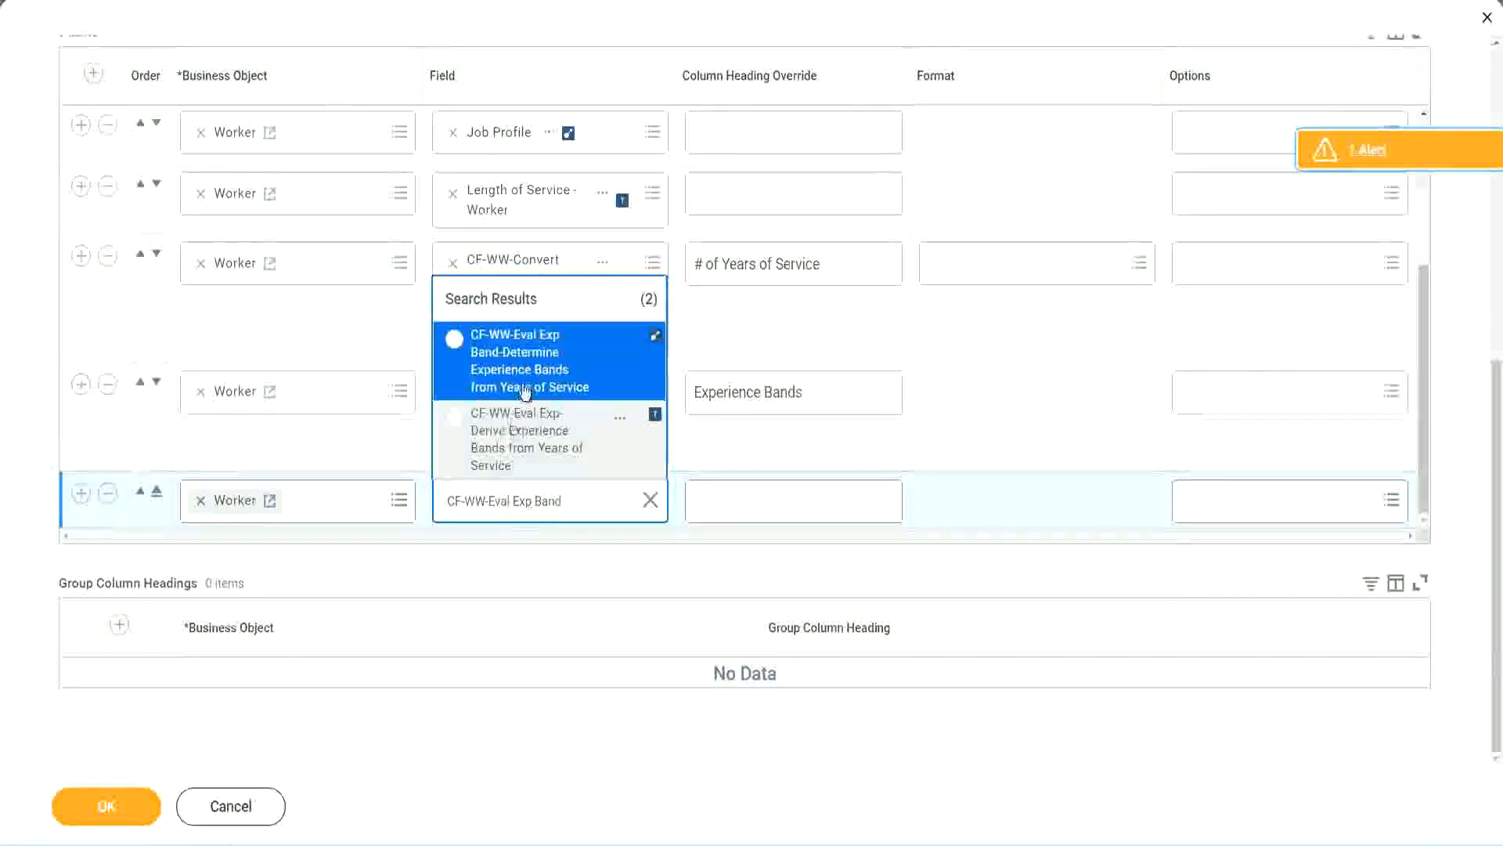
left_click(548, 370)
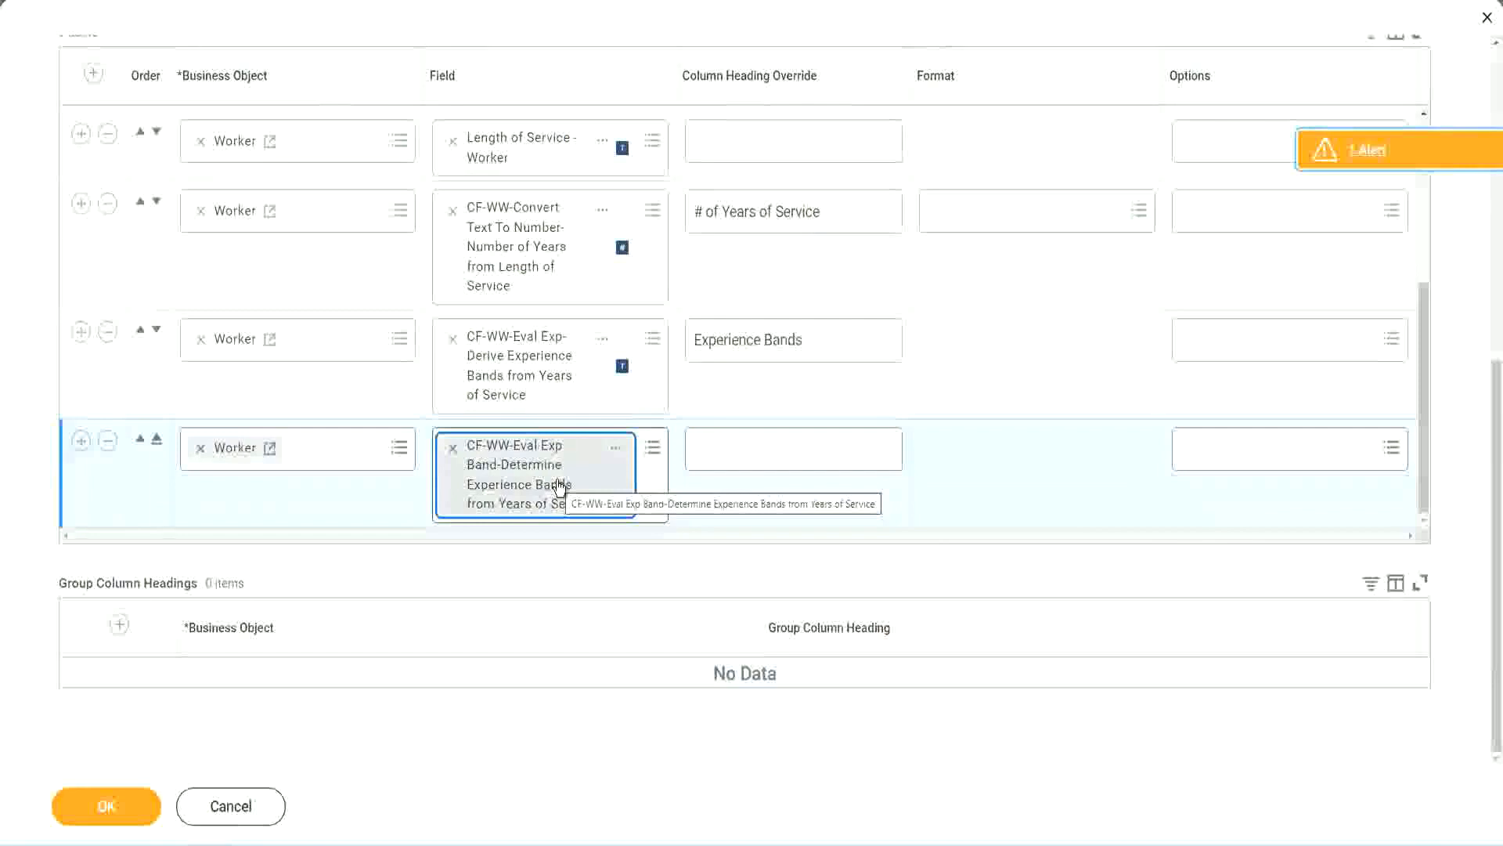
- Set the new column's heading override to "Experience Bands (Eval Exp Bands)", reusing the Experience Bands heading text, and save the report definition
triple_click(827, 340)
key("ctrl+c")
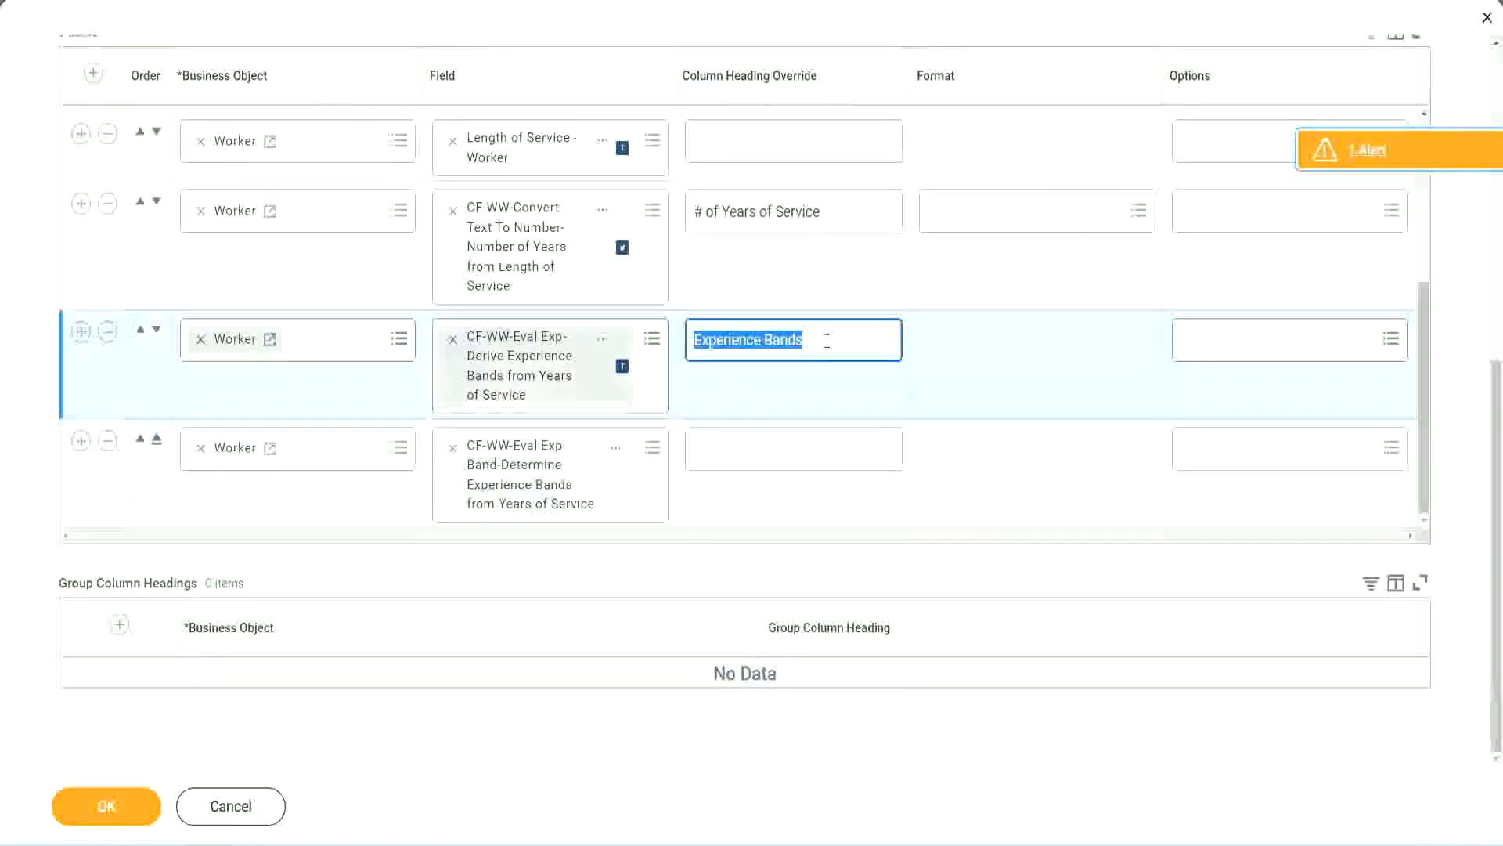
left_click(730, 447)
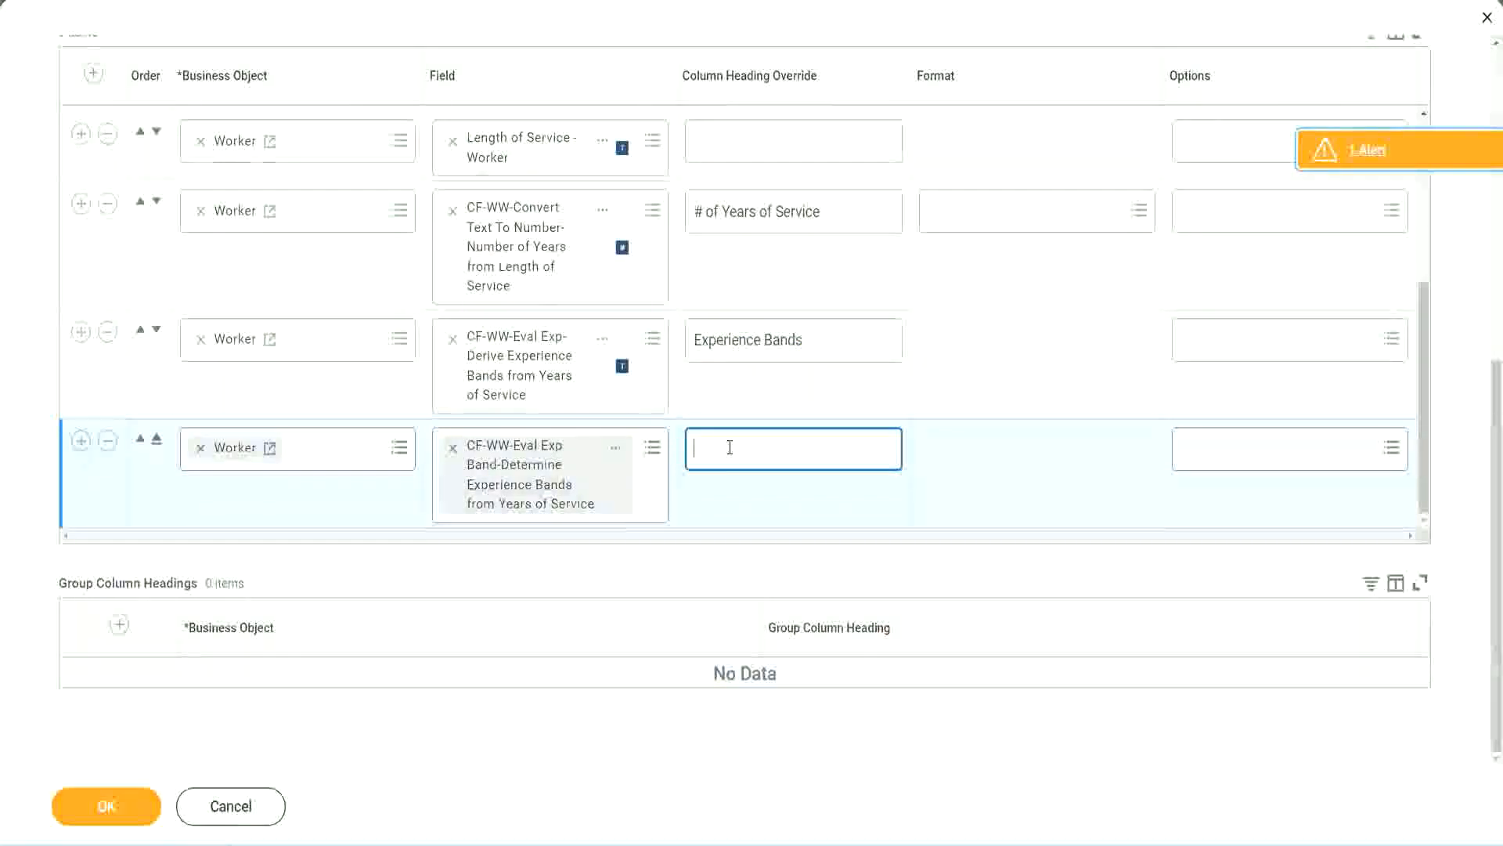
key("ctrl+v")
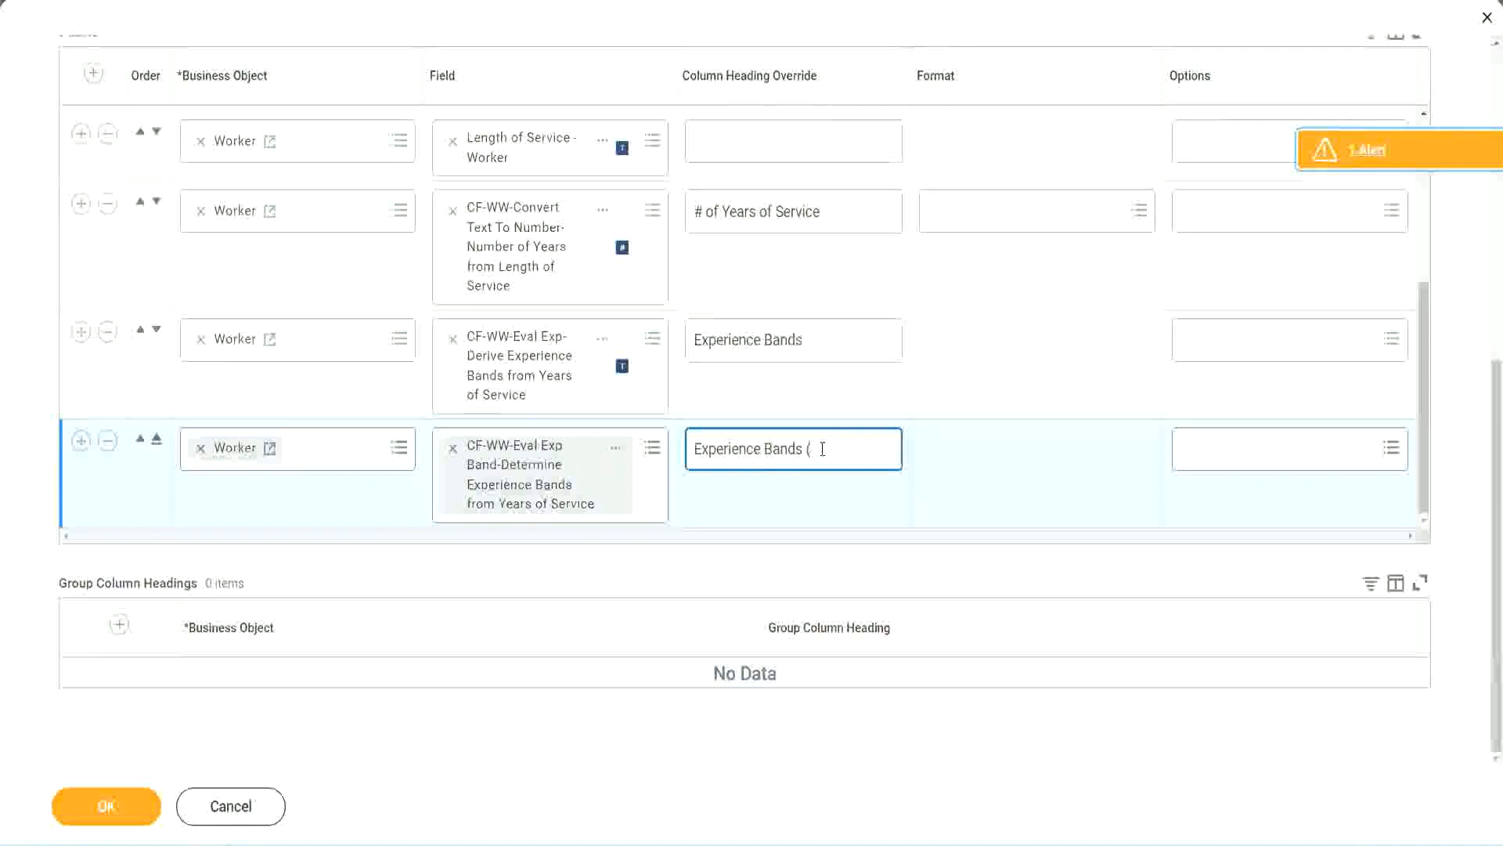
type("val E")
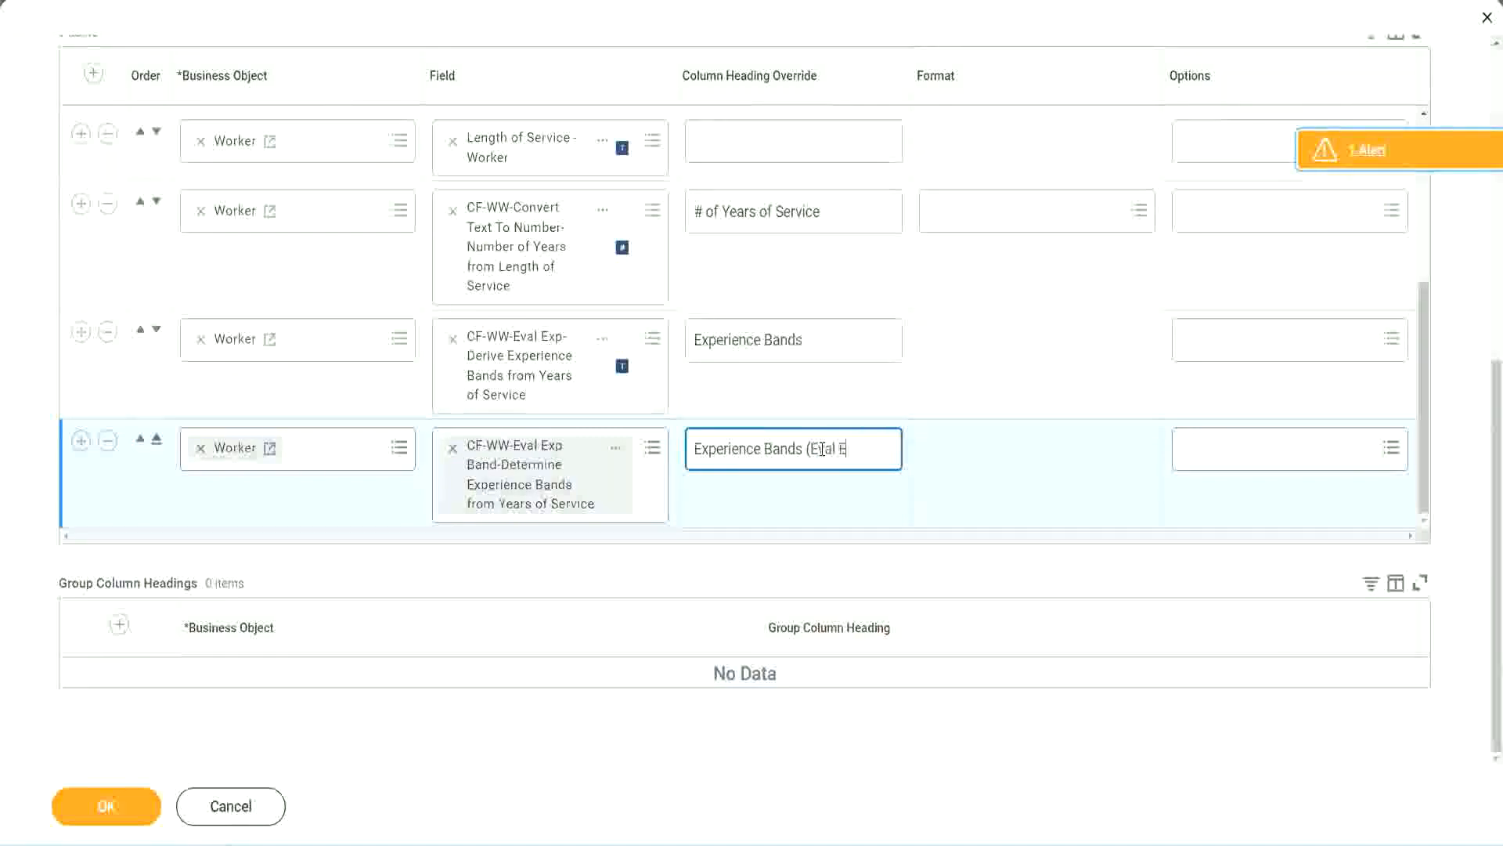
type("xp Bands)")
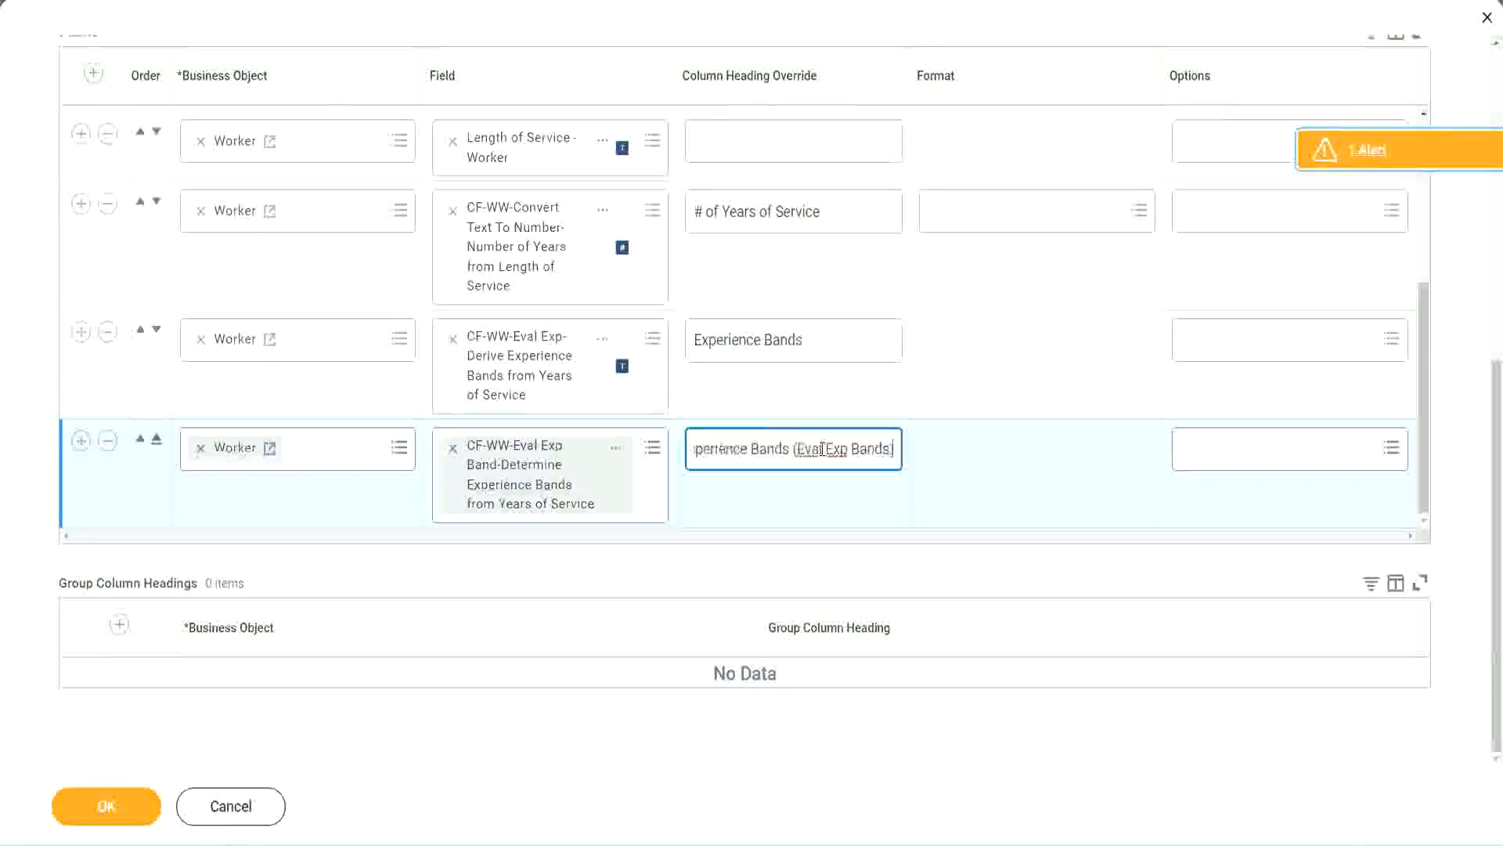
double_click(838, 449)
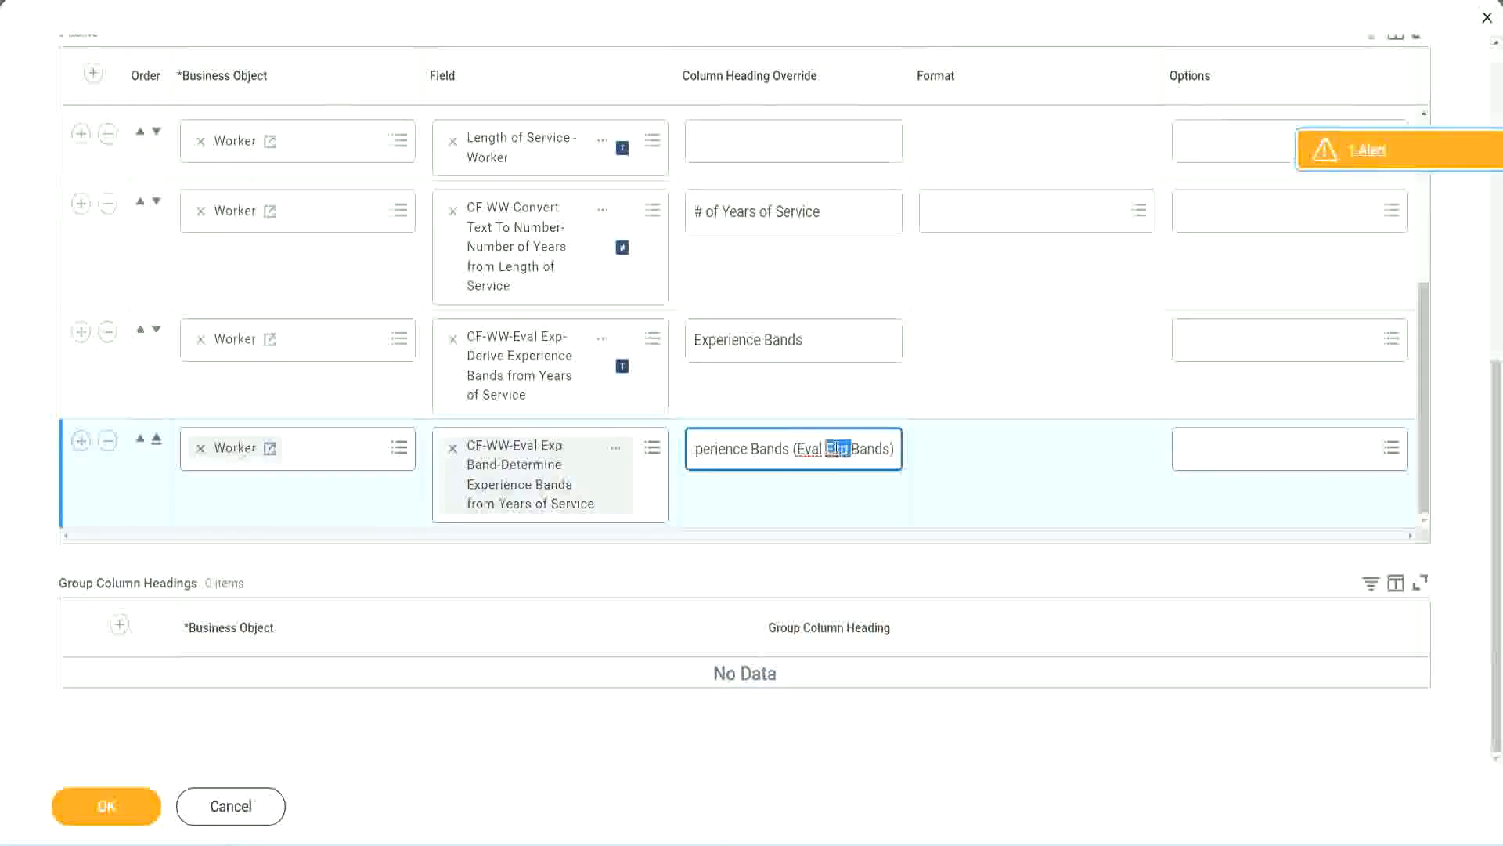
left_click(866, 439)
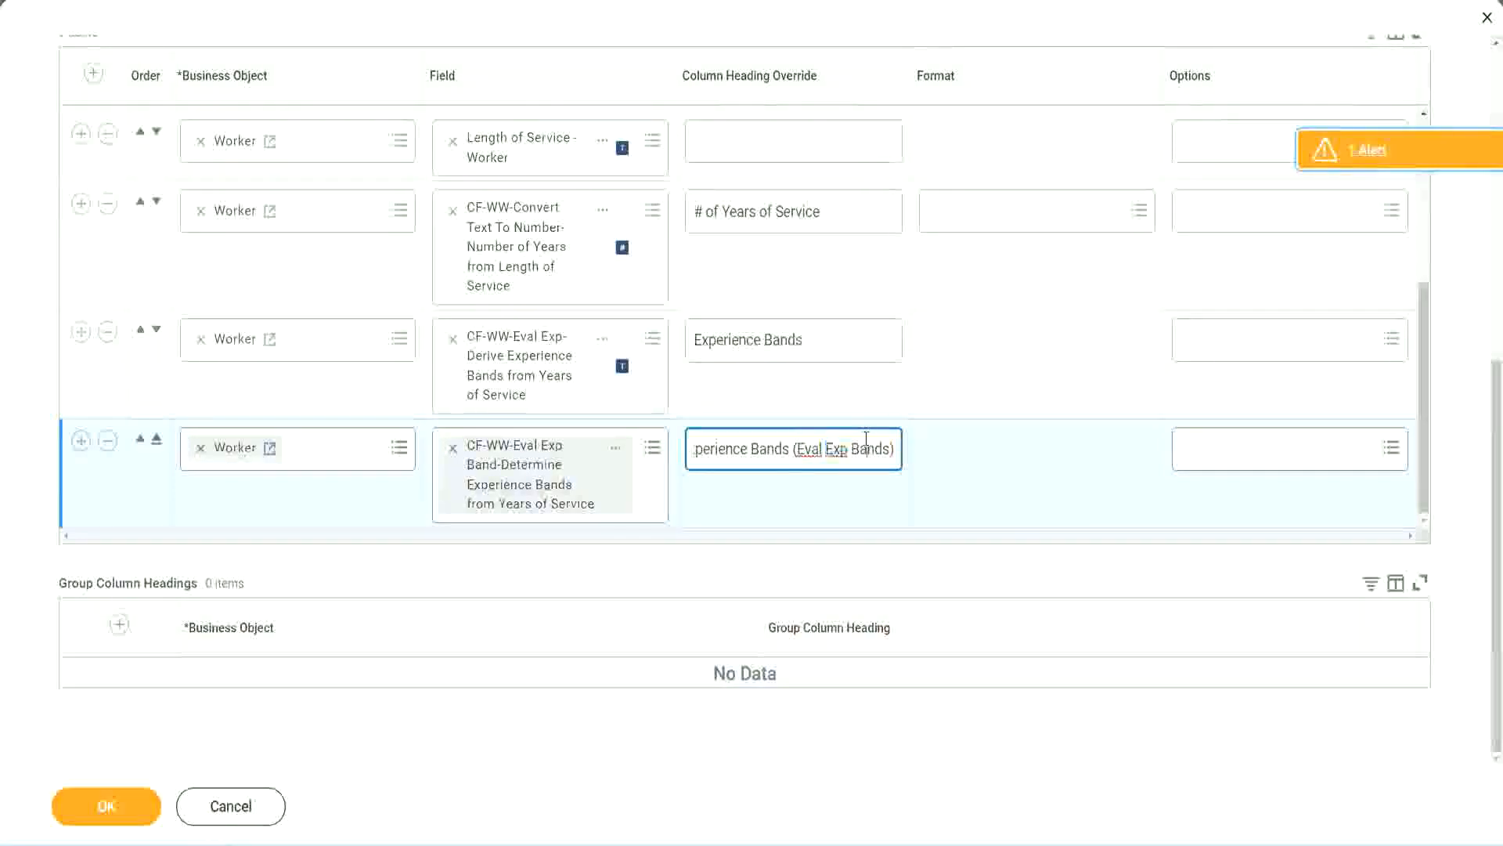
left_click(109, 808)
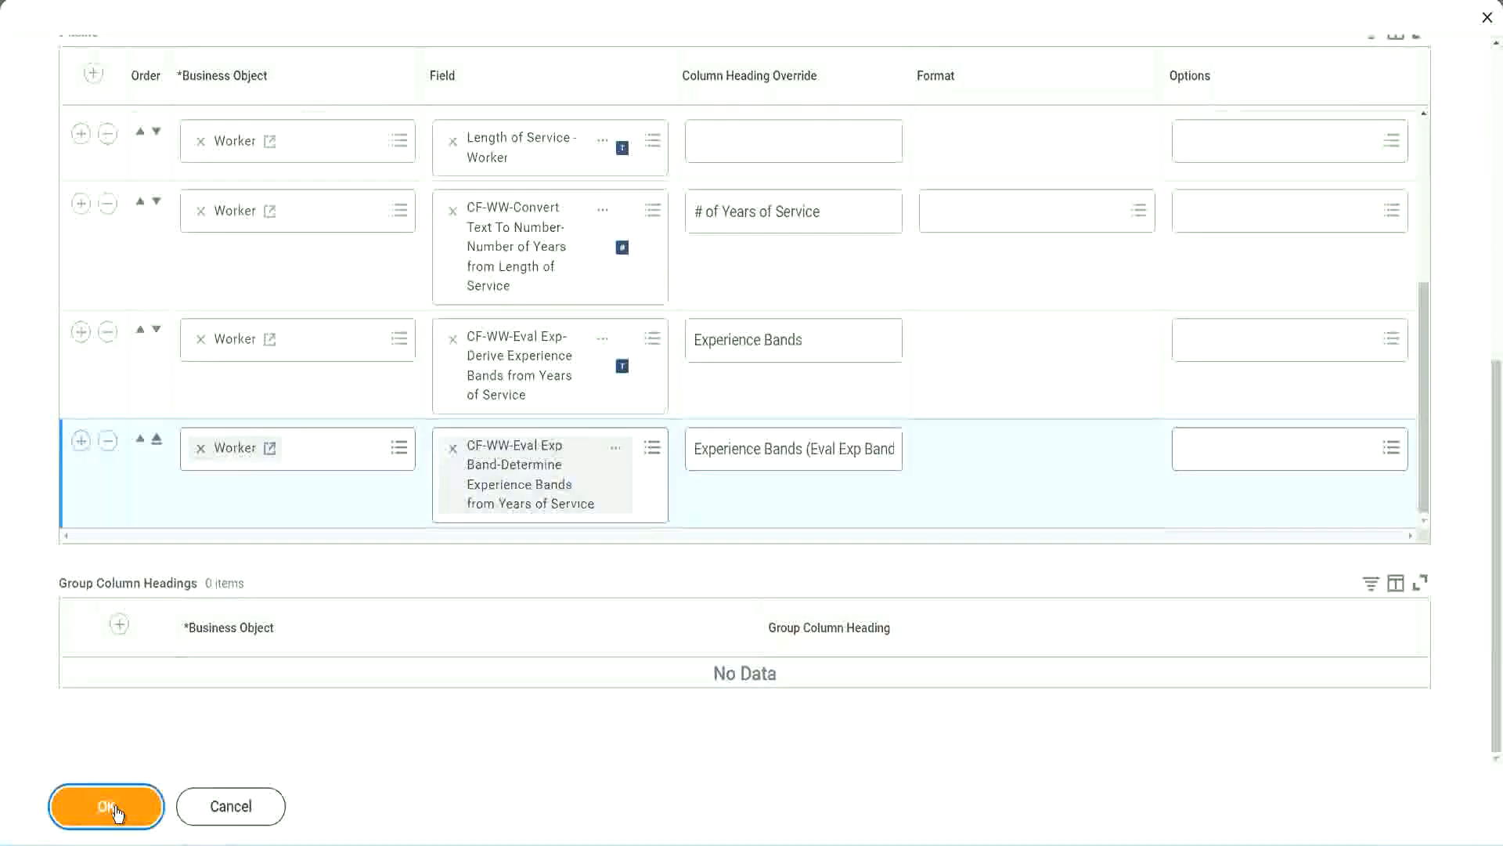